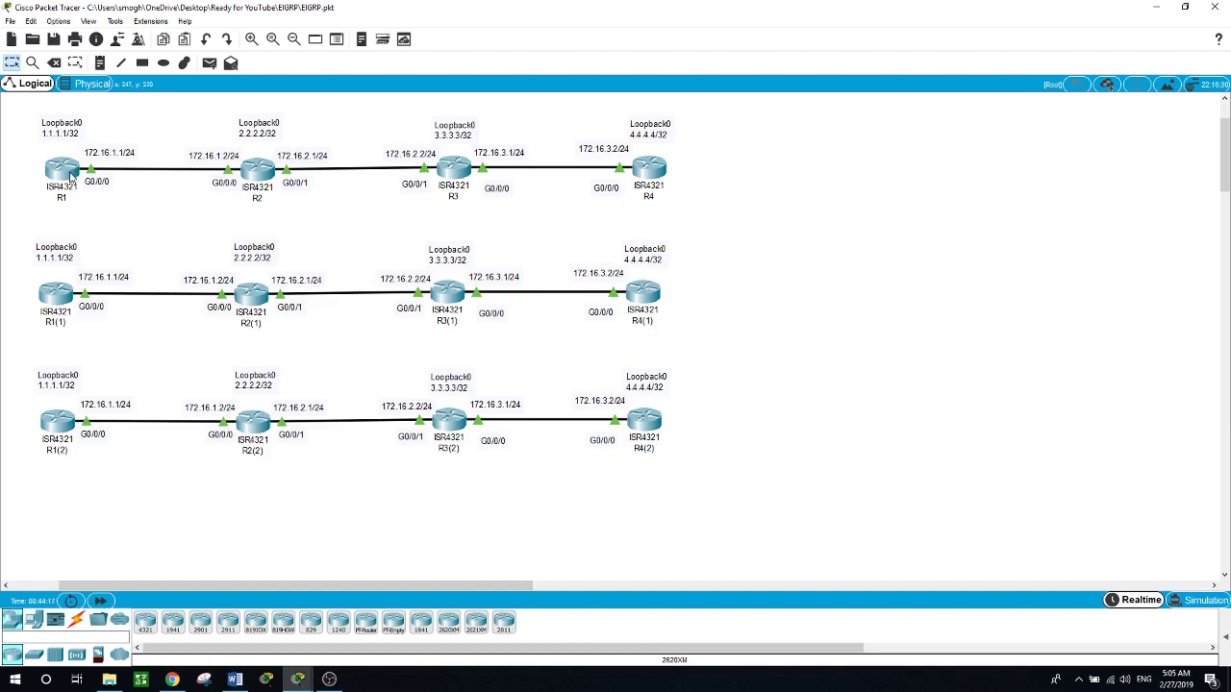
Start EIGRP routing with autonomous system 100 in the command line of router R1 in the top row
{"action": "left_click", "coordinate": [71, 176]}
{"action": "key", "text": "Return"}
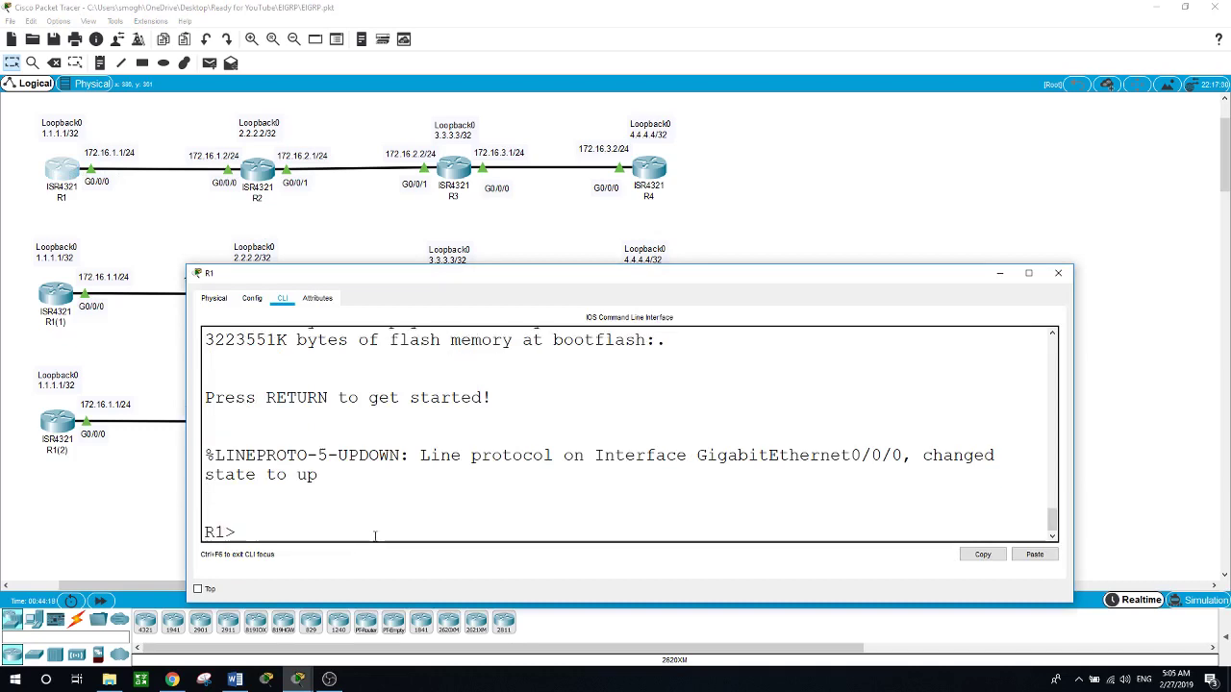
{"action": "type", "text": "en"}
{"action": "key", "text": "Return"}
{"action": "type", "text": "conf t"}
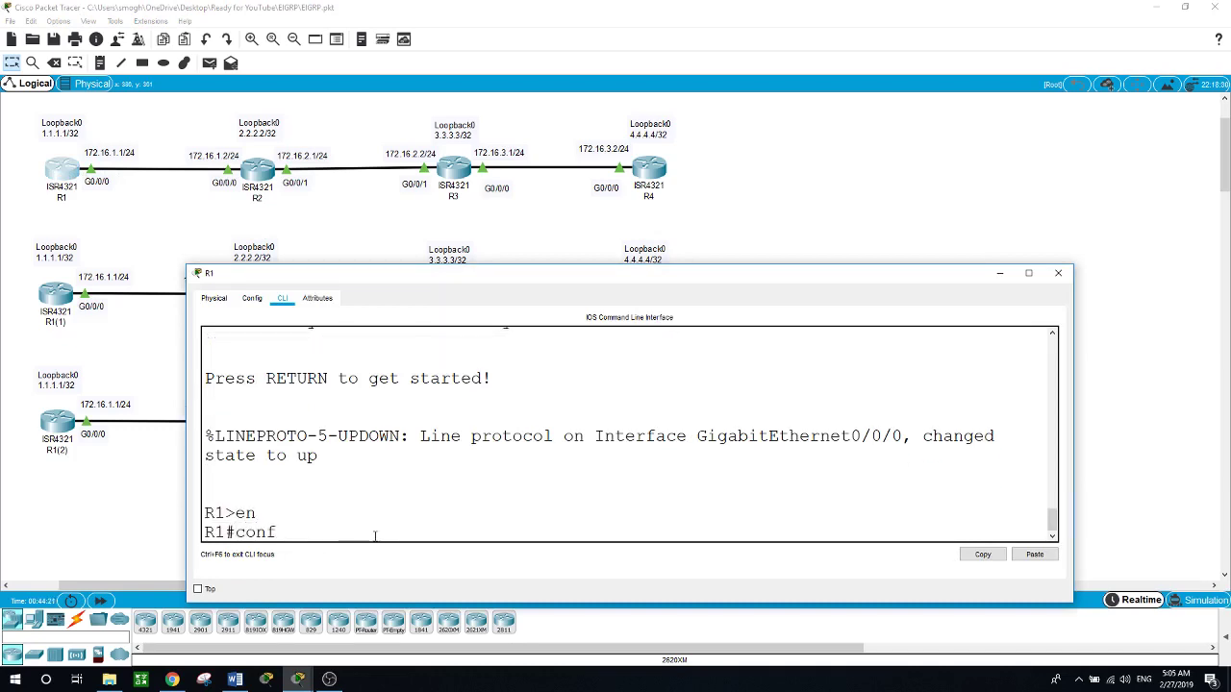
{"action": "key", "text": "Return"}
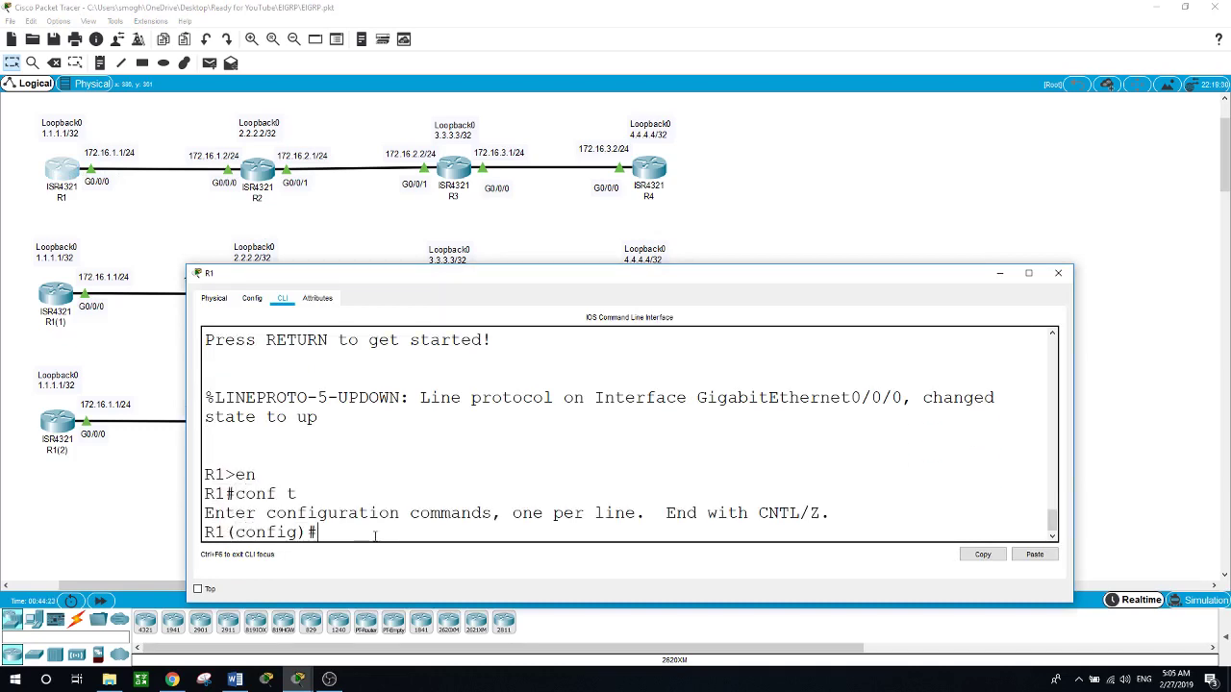
{"action": "type", "text": "router eigrp 100"}
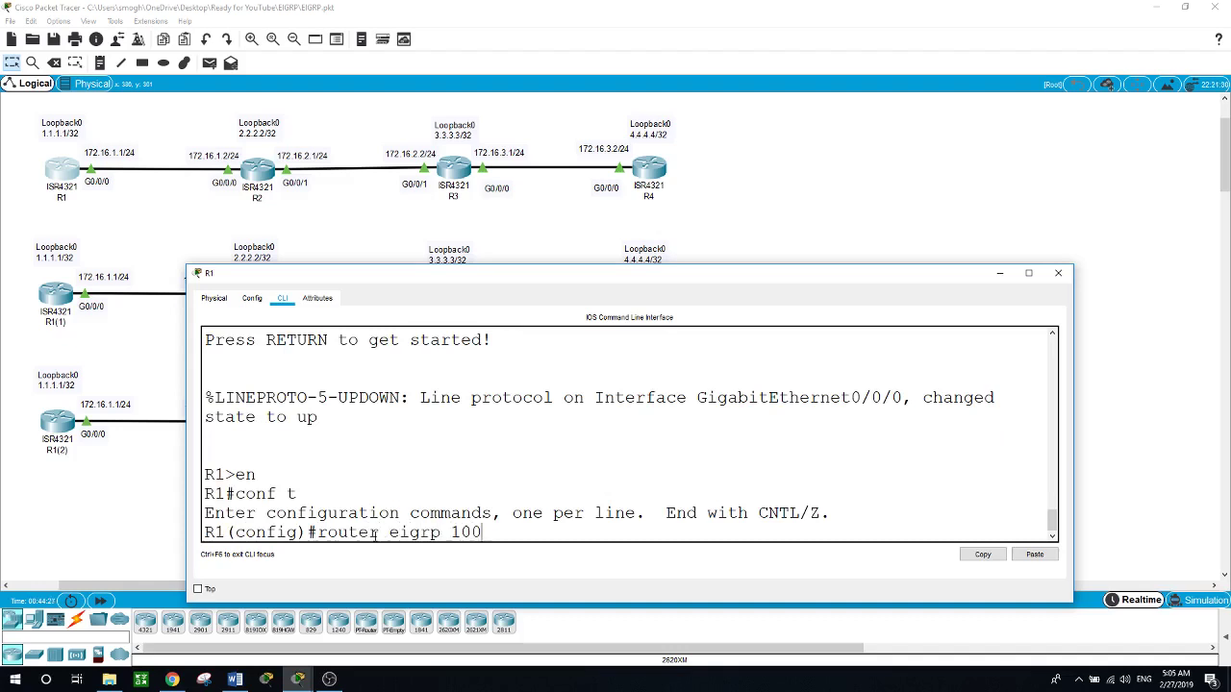
{"action": "key", "text": "Return"}
Add network 172.16.1.1 with wildcard 0.0.0.0 to R1's EIGRP process, checking the command's remaining arguments with inline help
{"action": "type", "text": "network"}
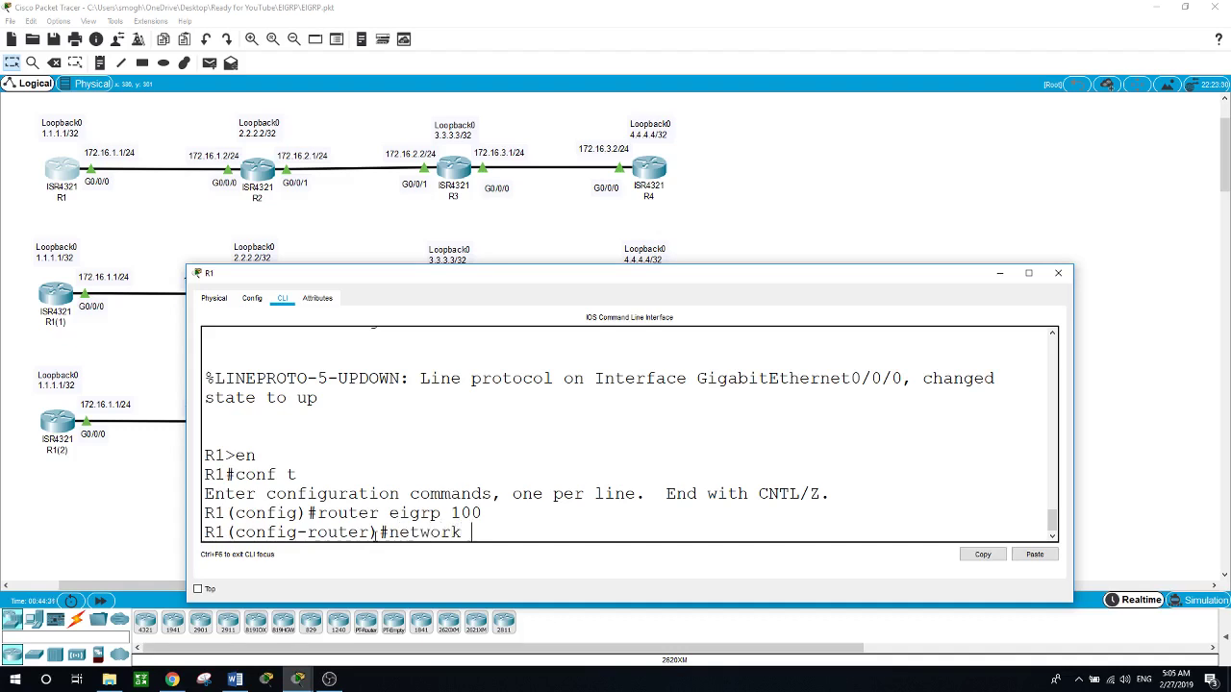
{"action": "type", "text": " 172.16.1.1 ?"}
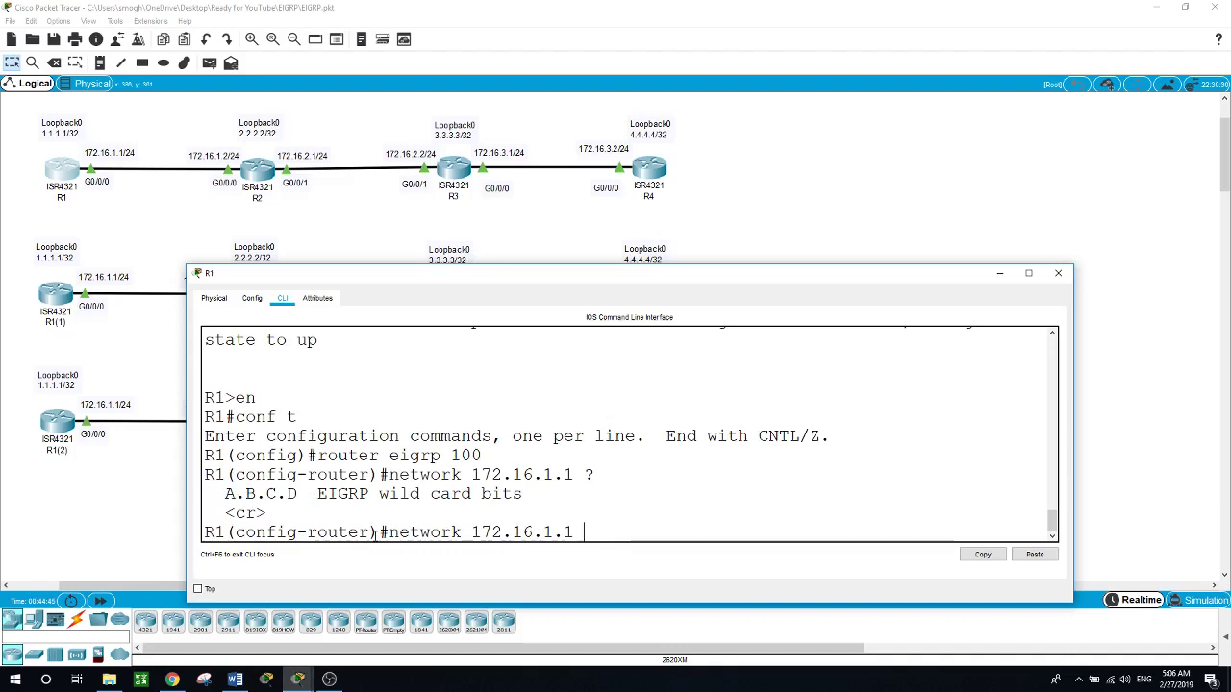
{"action": "type", "text": "0.0.0.0"}
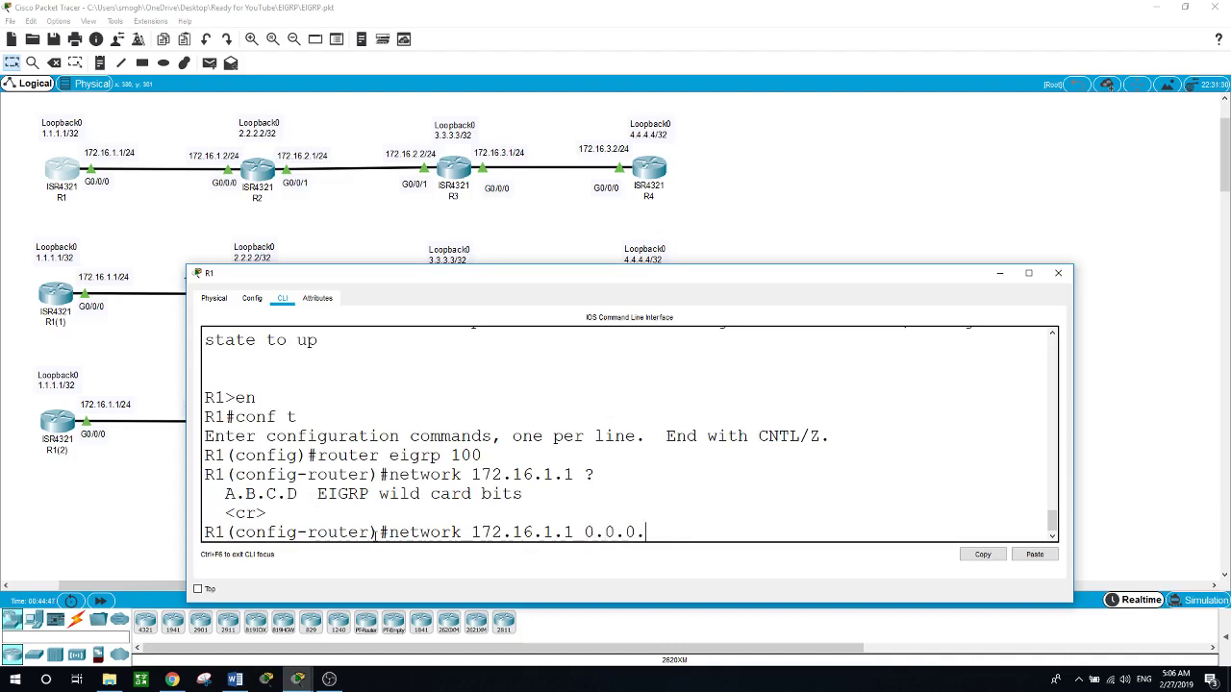
{"action": "key", "text": "Return"}
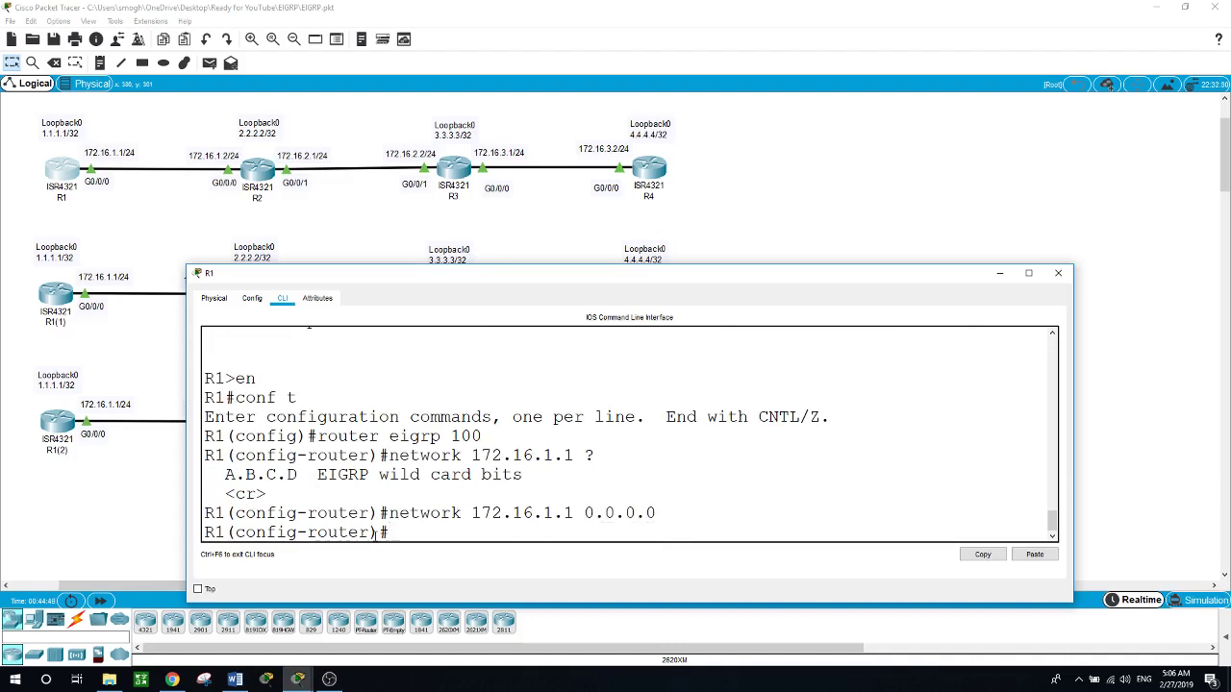
Add R1's loopback network 1.1.1.1 with wildcard 0.0.0.0 to its EIGRP process
{"action": "type", "text": "n"}
{"action": "type", "text": "etwork 1.1.1.1 0.0.0.0"}
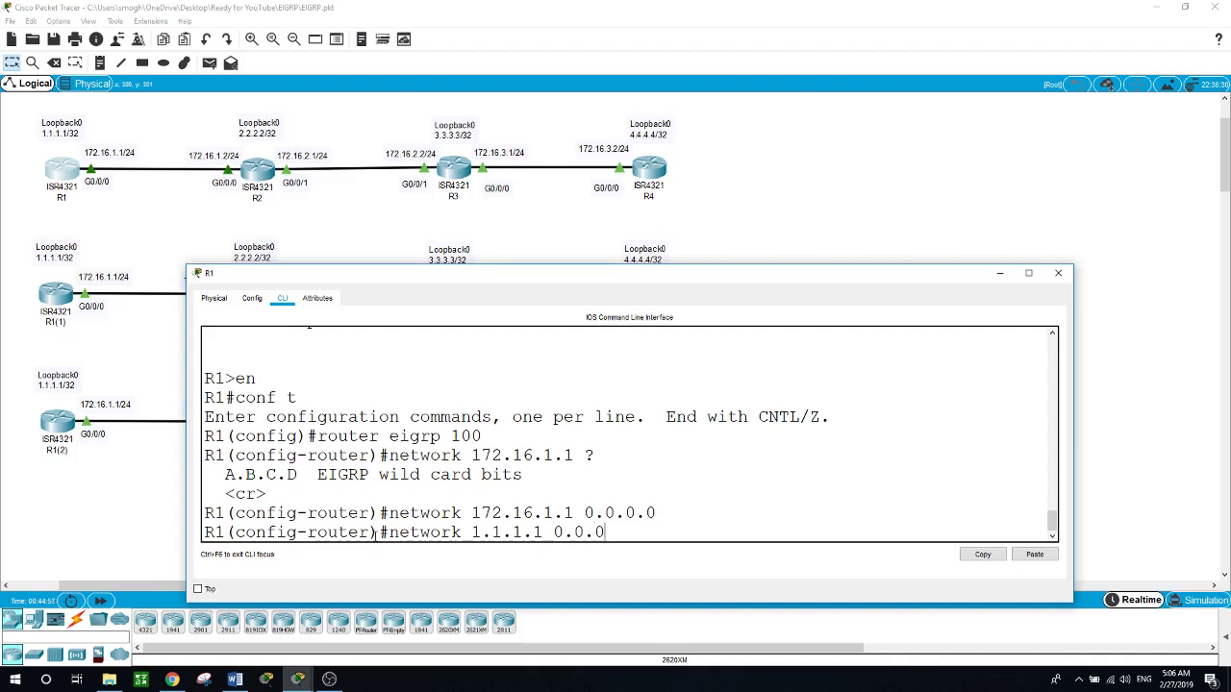
{"action": "type", "text": ".0"}
{"action": "key", "text": "BackSpace"}
{"action": "key", "text": "BackSpace"}
{"action": "key", "text": "Return"}
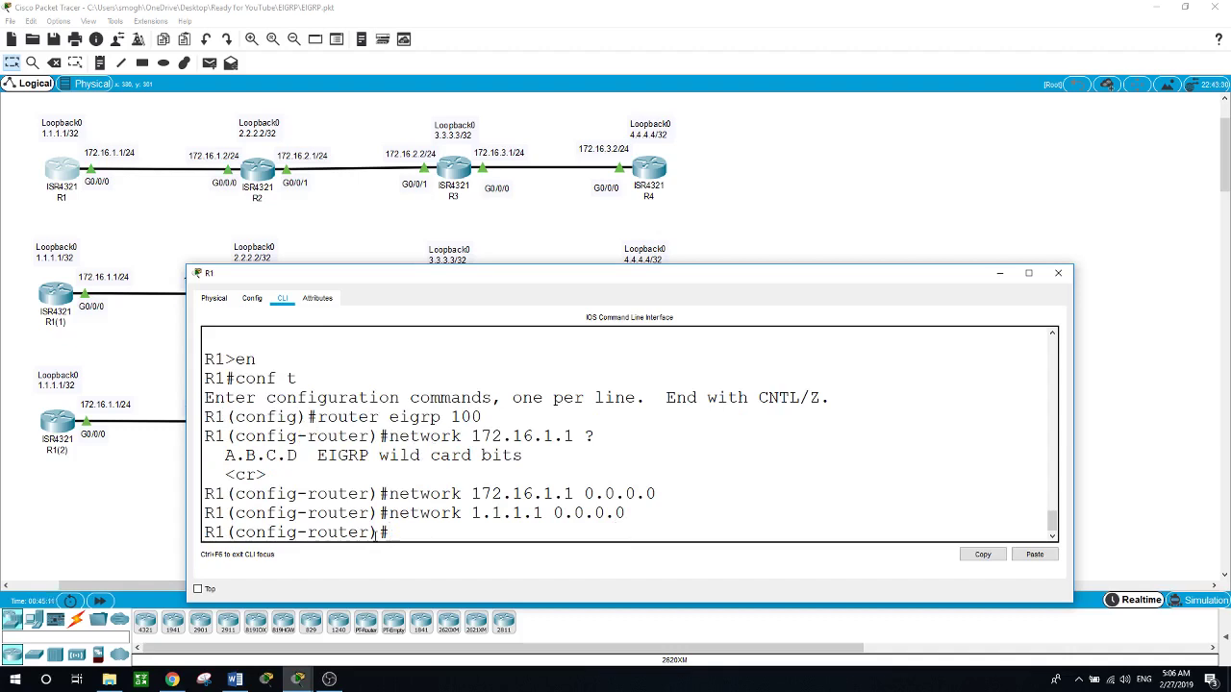
Disable automatic route summarization for EIGRP on R1 with no auto-summary
{"action": "type", "text": "no auto"}
{"action": "key", "text": "Tab"}
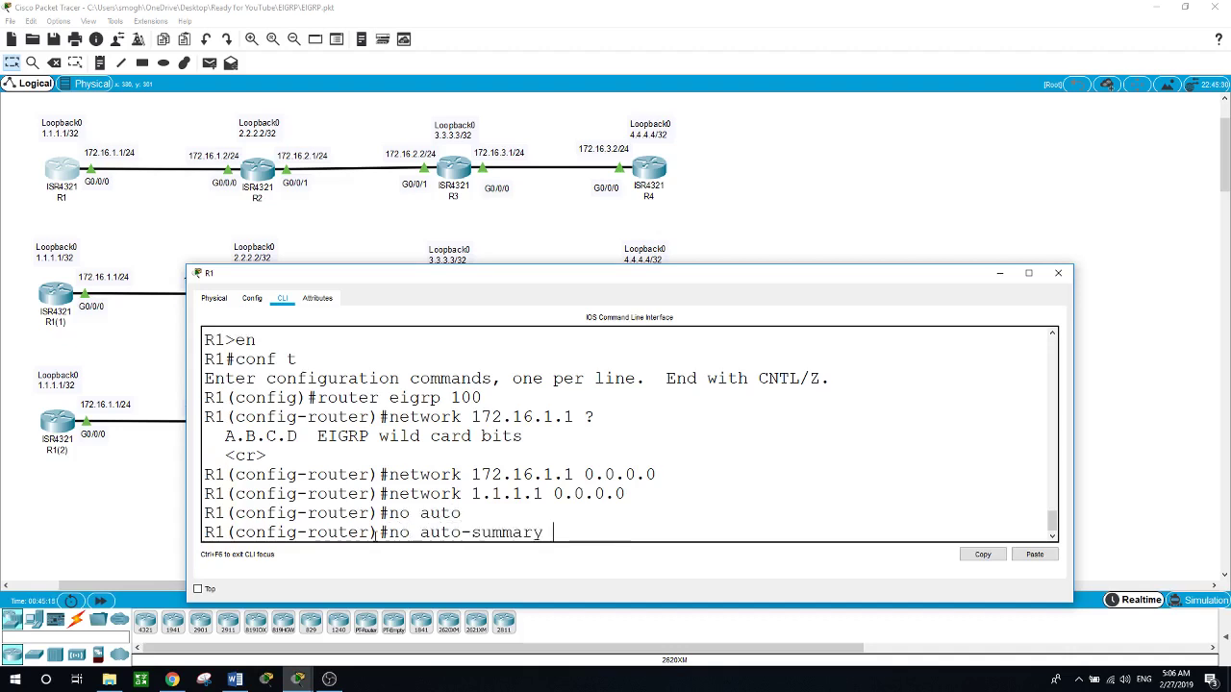
{"action": "key", "text": "Return"}
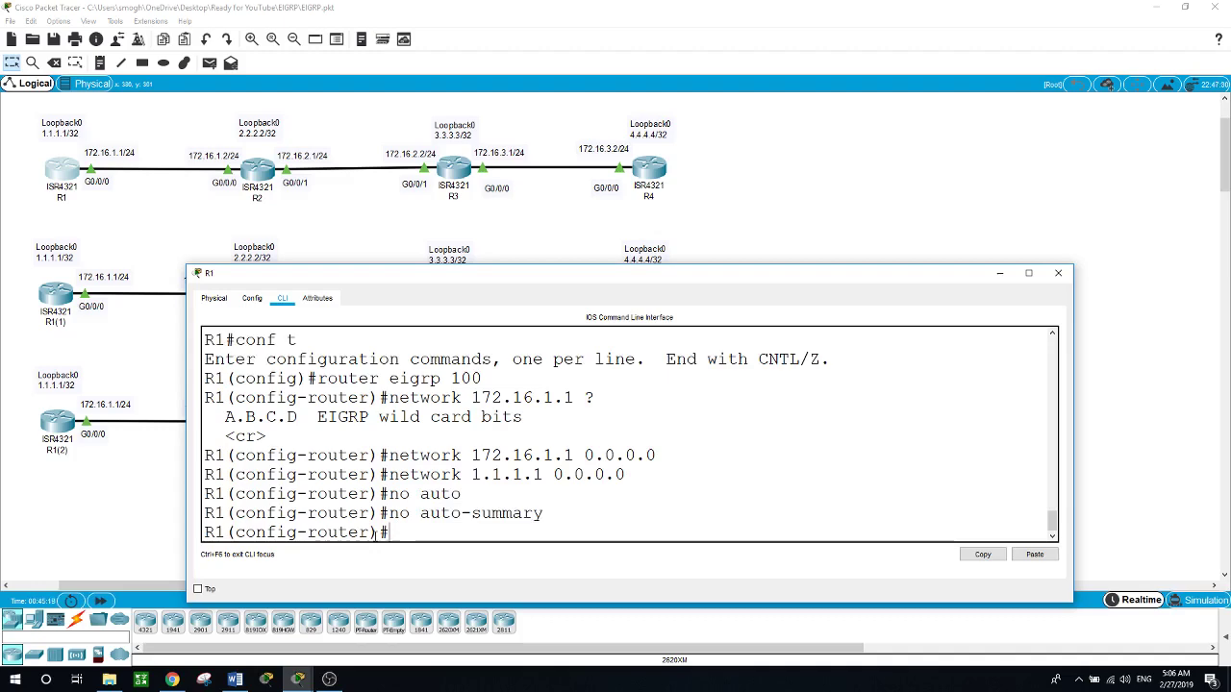
Start EIGRP routing with autonomous system 100 in the command line of router R2 in the top row
{"action": "left_click", "coordinate": [256, 174]}
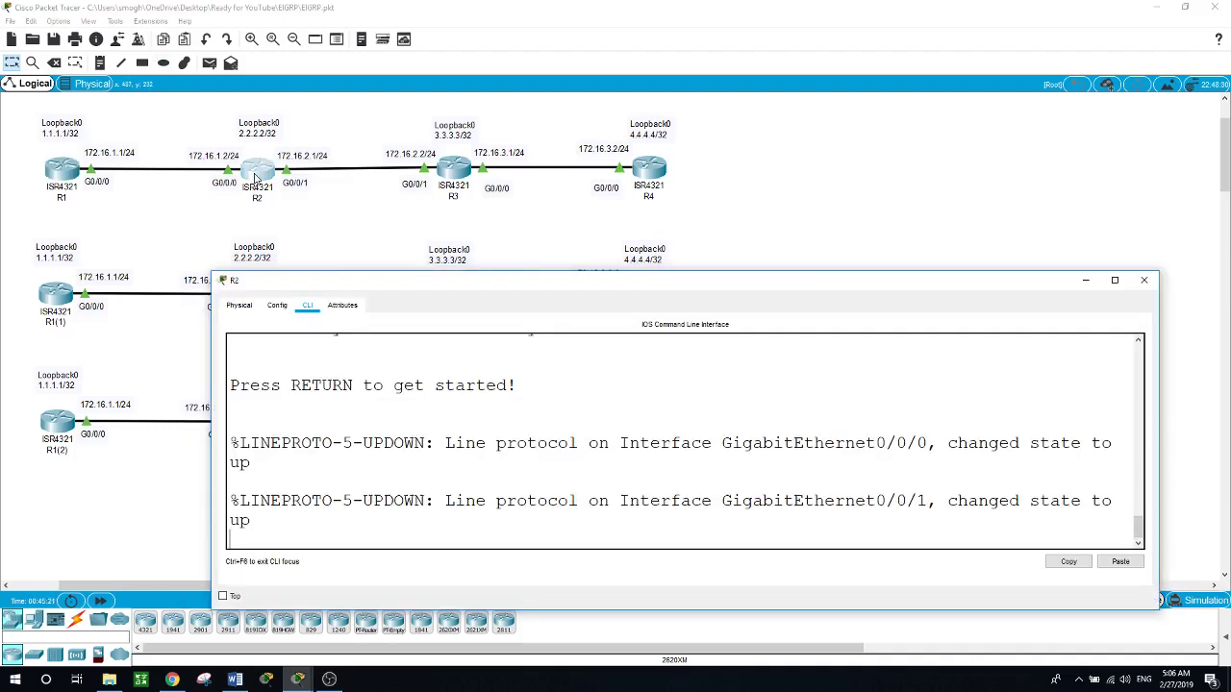
{"action": "key", "text": "Return"}
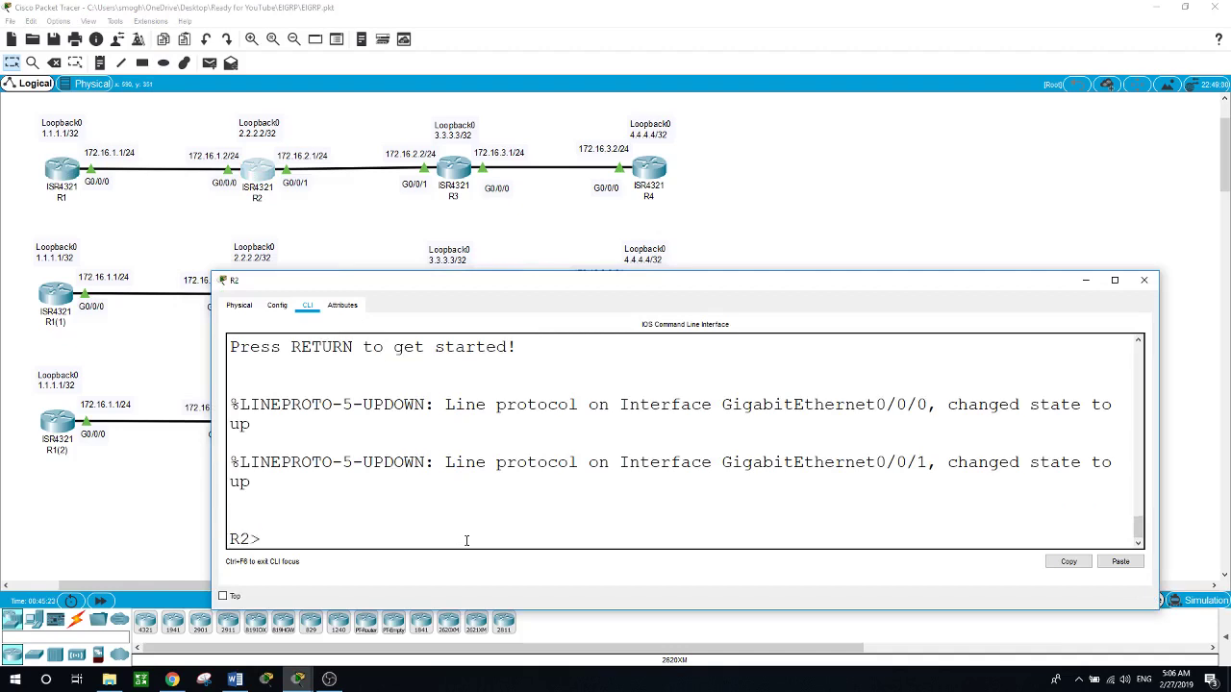
{"action": "type", "text": "en"}
{"action": "key", "text": "Return"}
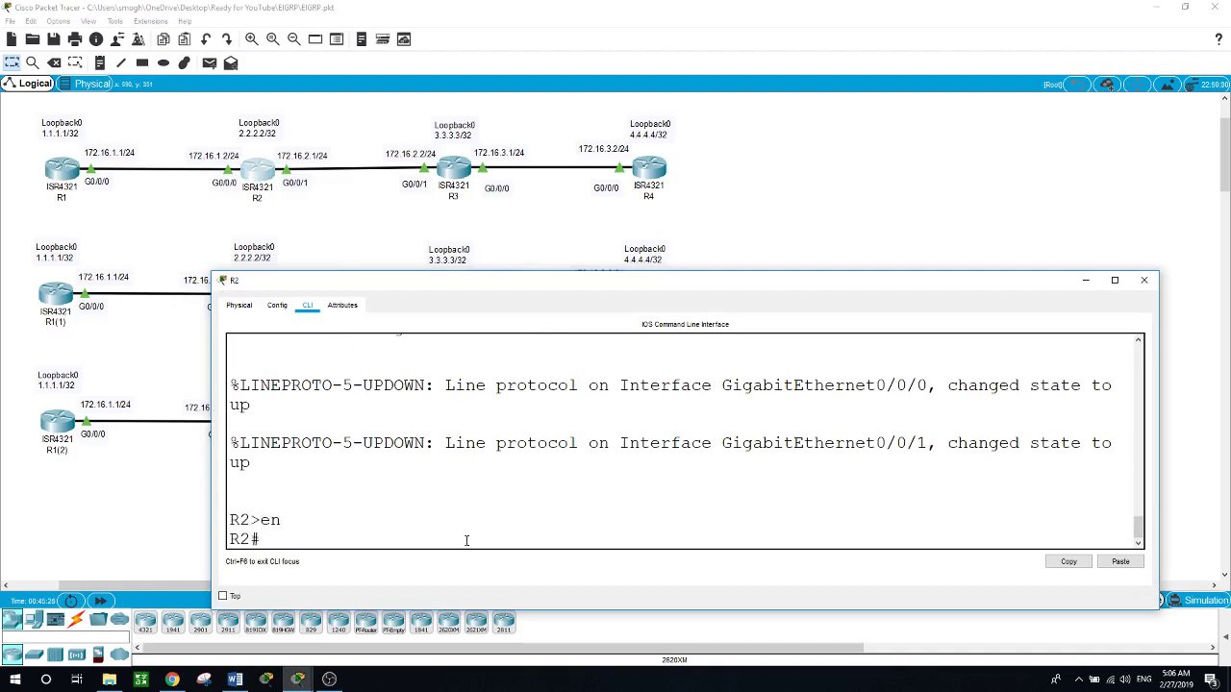
{"action": "type", "text": "conf t"}
{"action": "key", "text": "Return"}
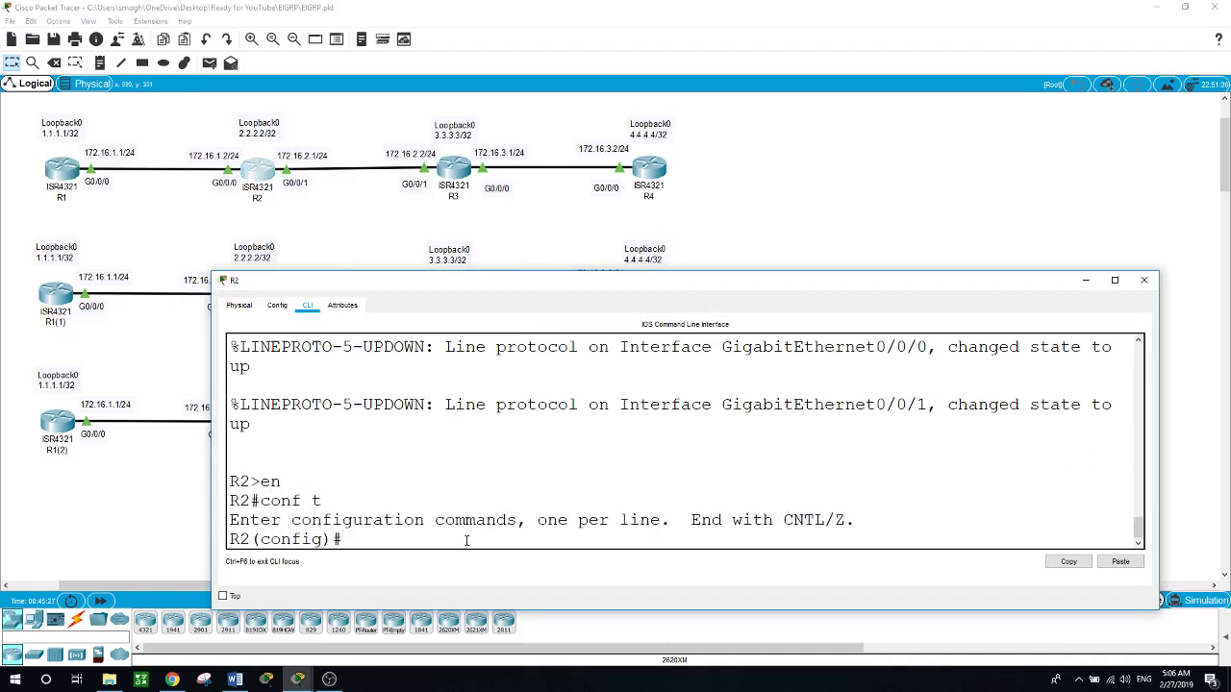
{"action": "type", "text": "router eigrp 100"}
{"action": "key", "text": "Return"}
Add network 172.16.1.2 with wildcard 0.0.0.0 to R2's EIGRP process
{"action": "type", "text": "netw"}
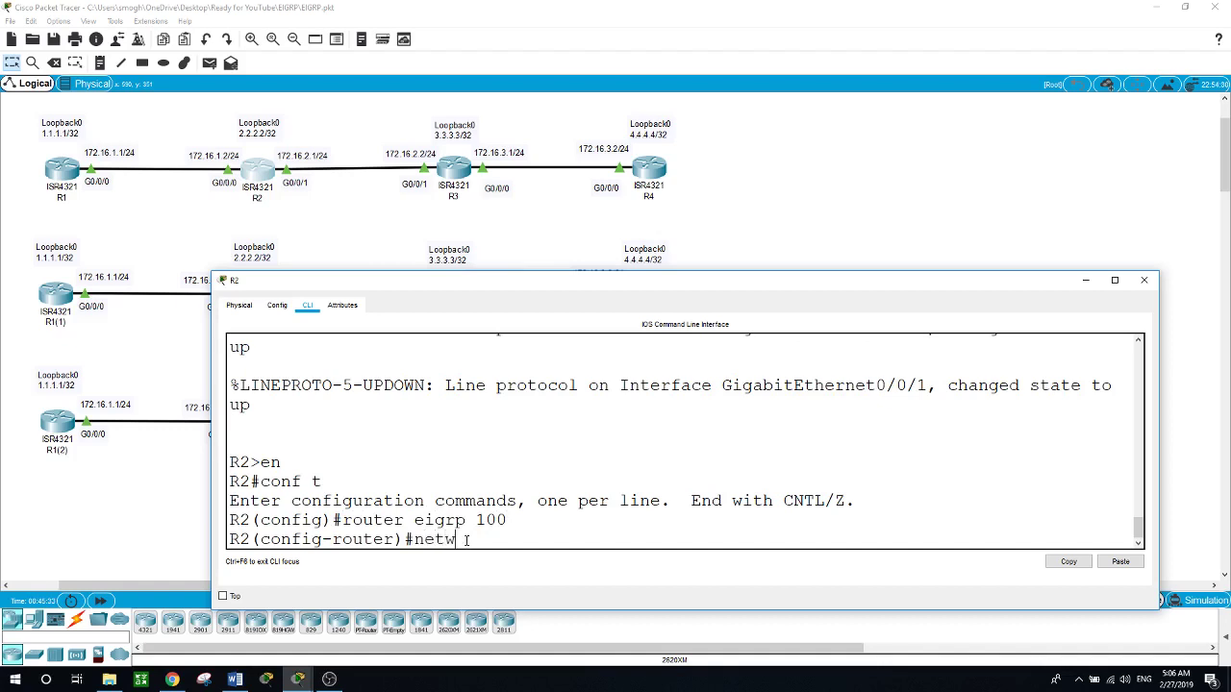
{"action": "type", "text": "ork 172.16.1.2 0.0.0.0"}
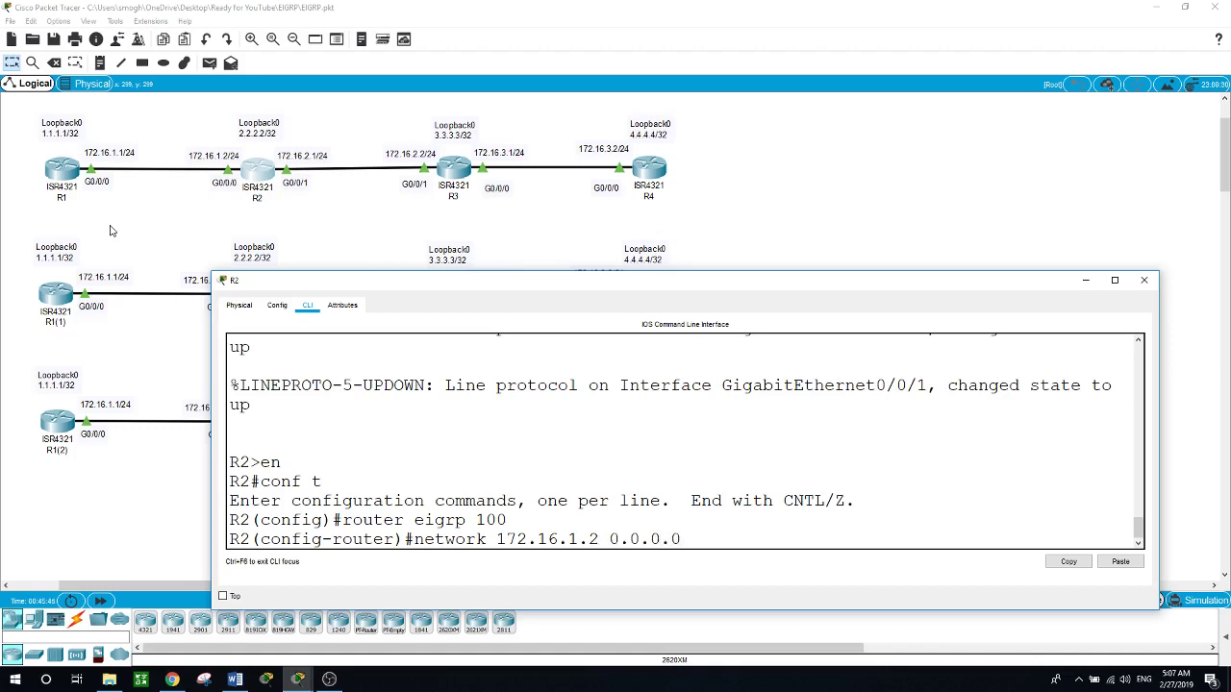
{"action": "key", "text": "Return"}
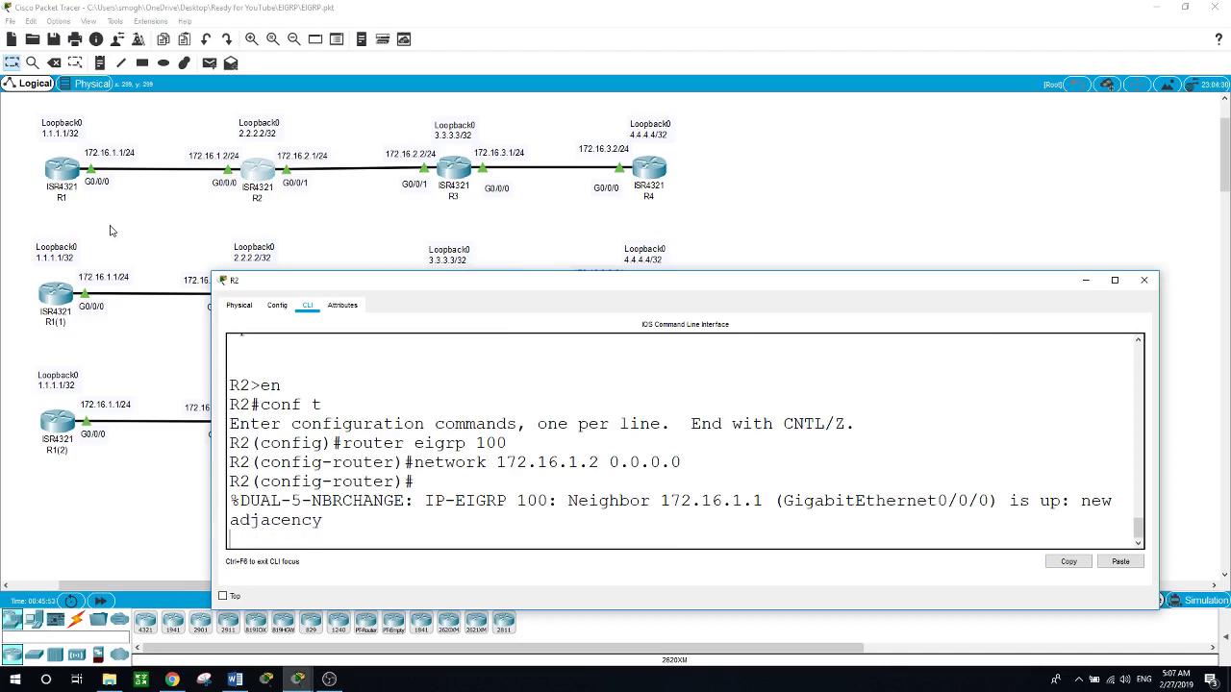
{"action": "key", "text": "Return"}
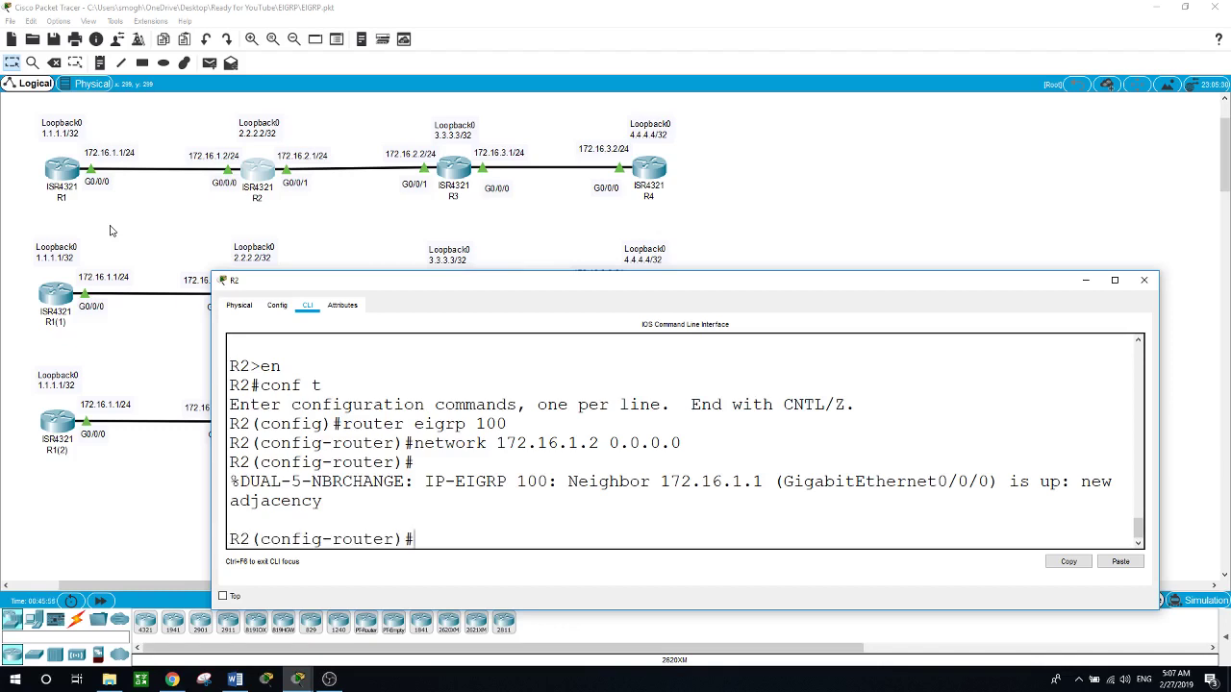
Add networks 2.2.2.2 and 172.16.2.1, each with wildcard 0.0.0.0, to R2's EIGRP process
{"action": "type", "text": "network 2.2.2.2 0.0.0.0"}
{"action": "key", "text": "Return"}
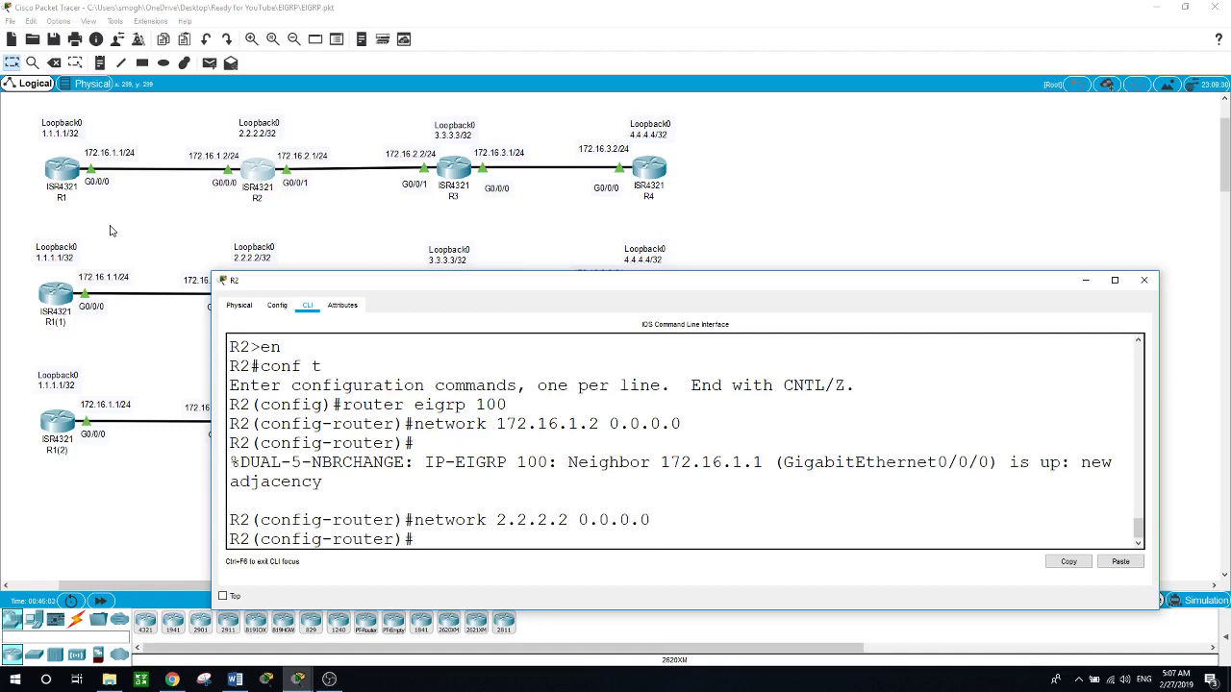
{"action": "type", "text": "network 172.16.2.1 0.0.0.0"}
{"action": "key", "text": "Return"}
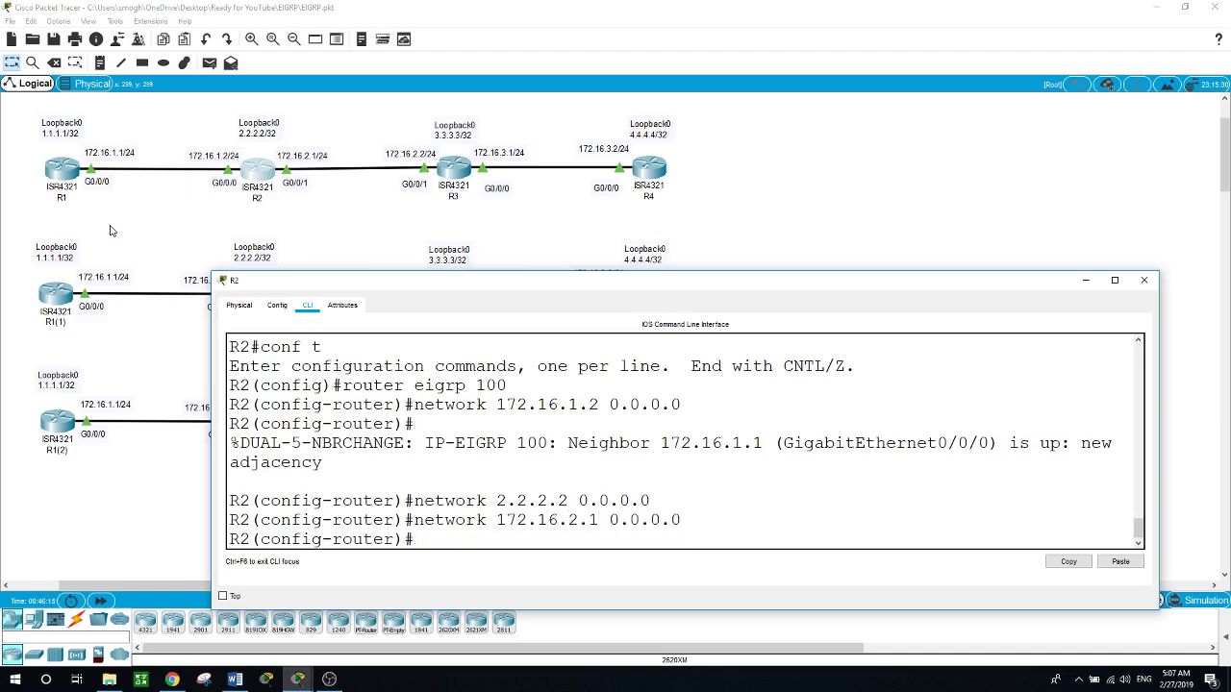
Disable automatic route summarization for EIGRP on R2 with no auto-summary
{"action": "type", "text": "no auto"}
{"action": "key", "text": "Tab"}
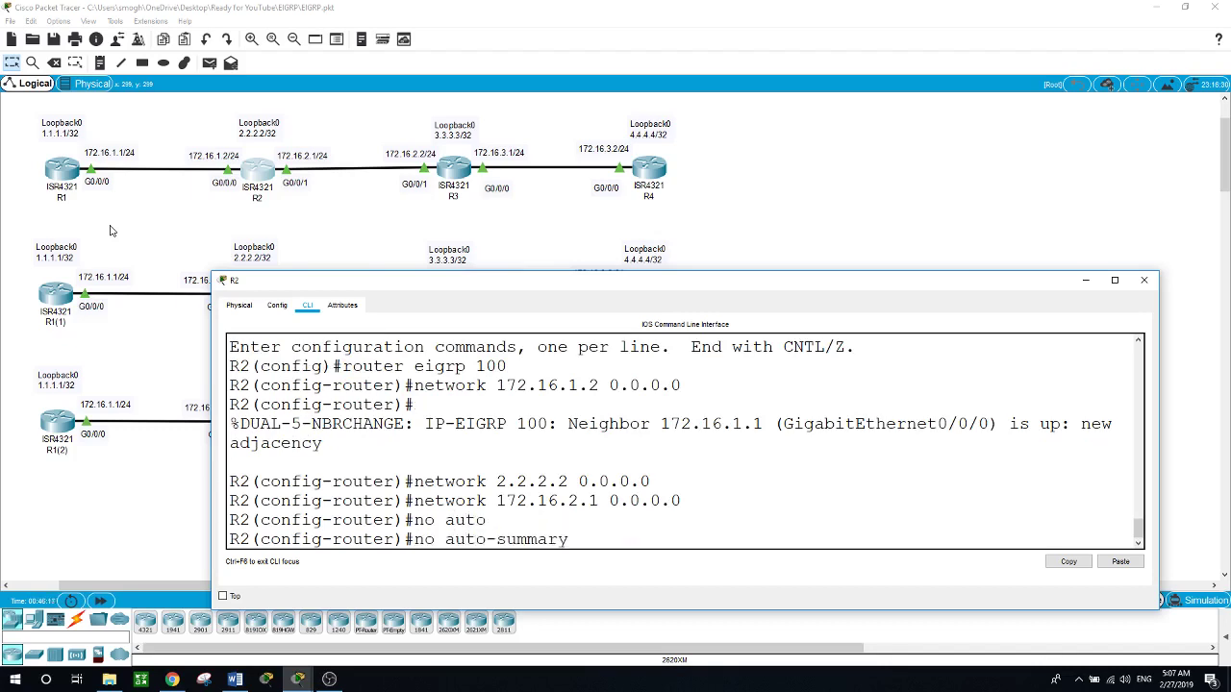
{"action": "key", "text": "Return"}
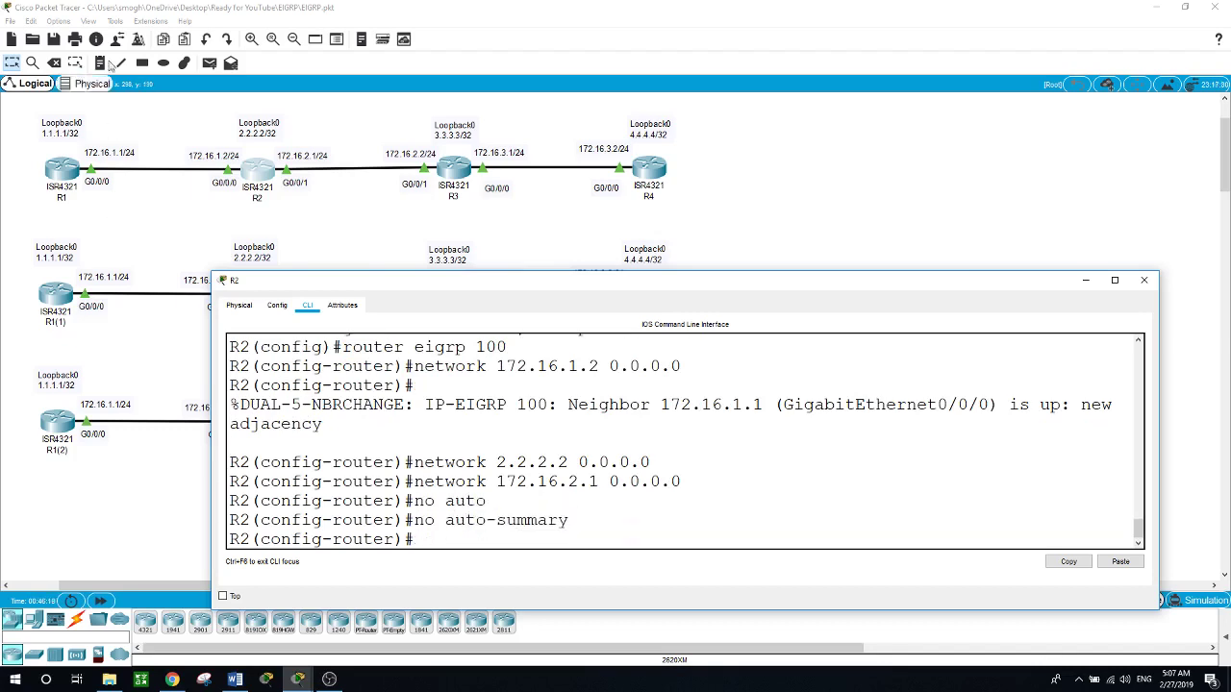
Start EIGRP routing with autonomous system 100 in the command line of router R3 in the top row
{"action": "left_click", "coordinate": [445, 171]}
{"action": "left_click", "coordinate": [444, 170]}
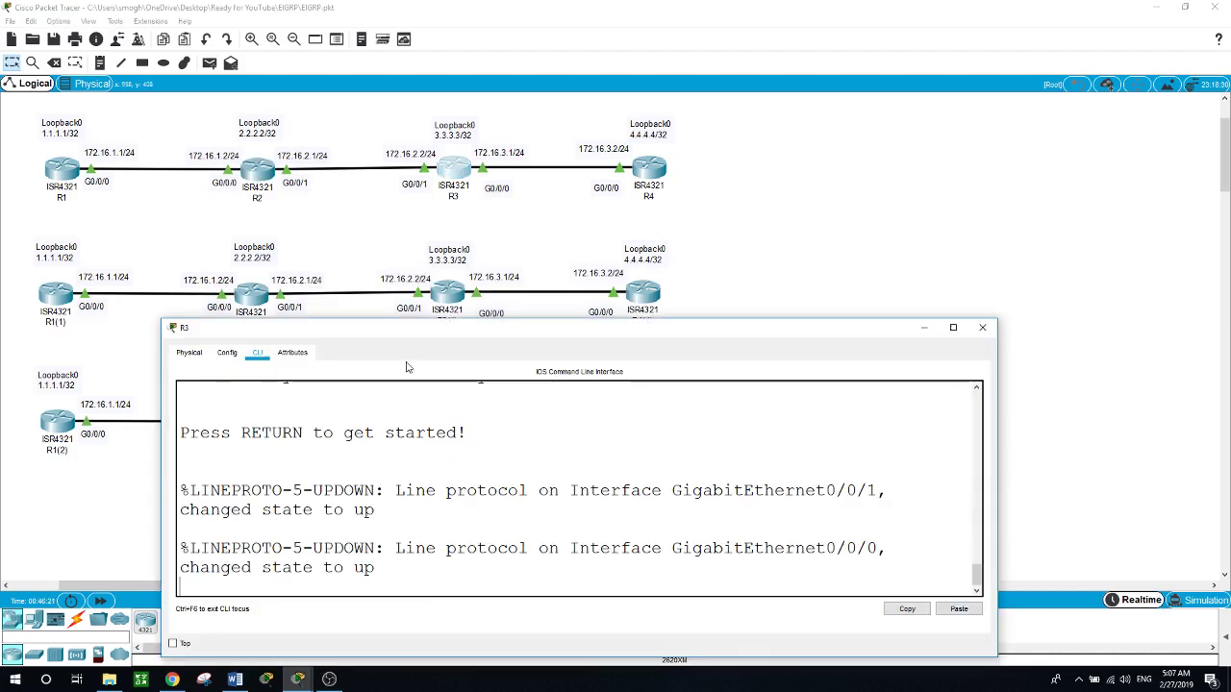
{"action": "key", "text": "Return"}
{"action": "type", "text": "en"}
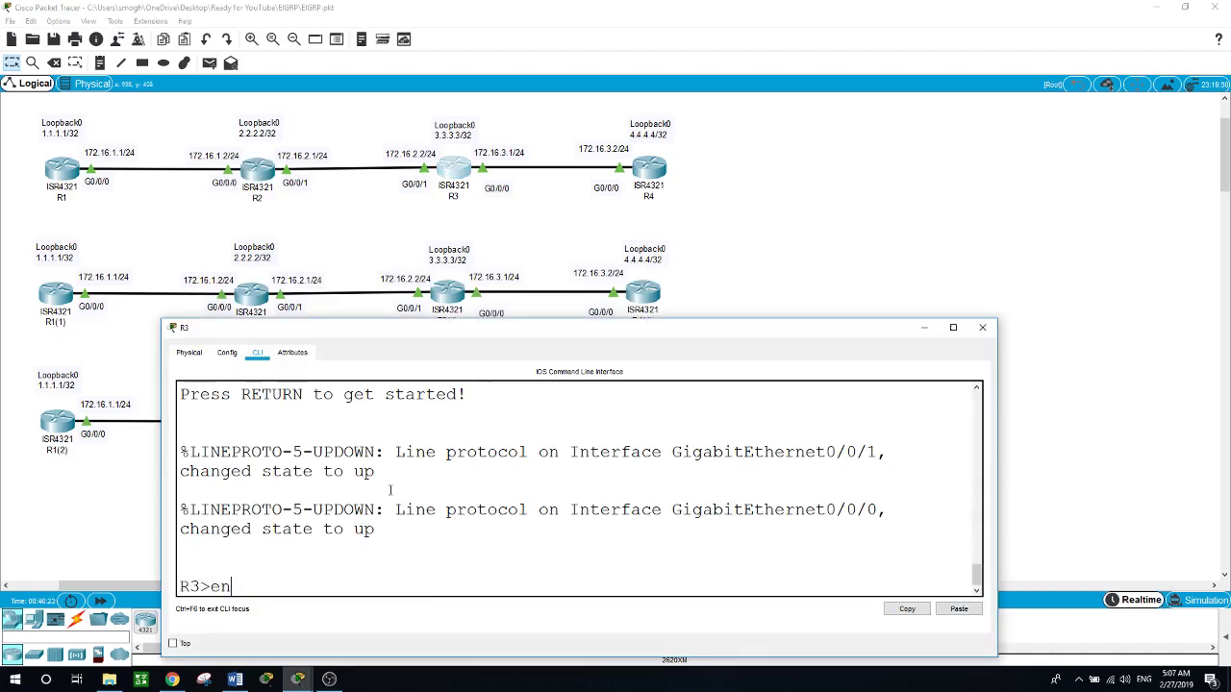
{"action": "key", "text": "Return"}
{"action": "type", "text": "conf t"}
{"action": "key", "text": "Return"}
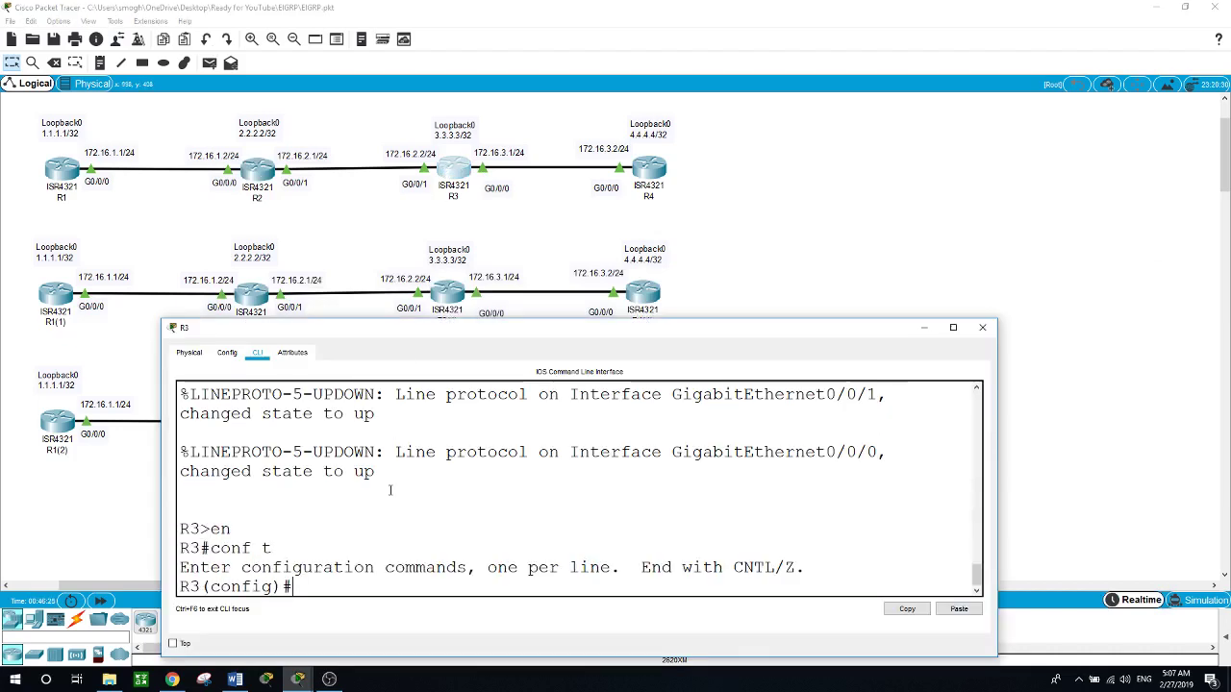
{"action": "type", "text": "router eigrp 100"}
{"action": "key", "text": "Return"}
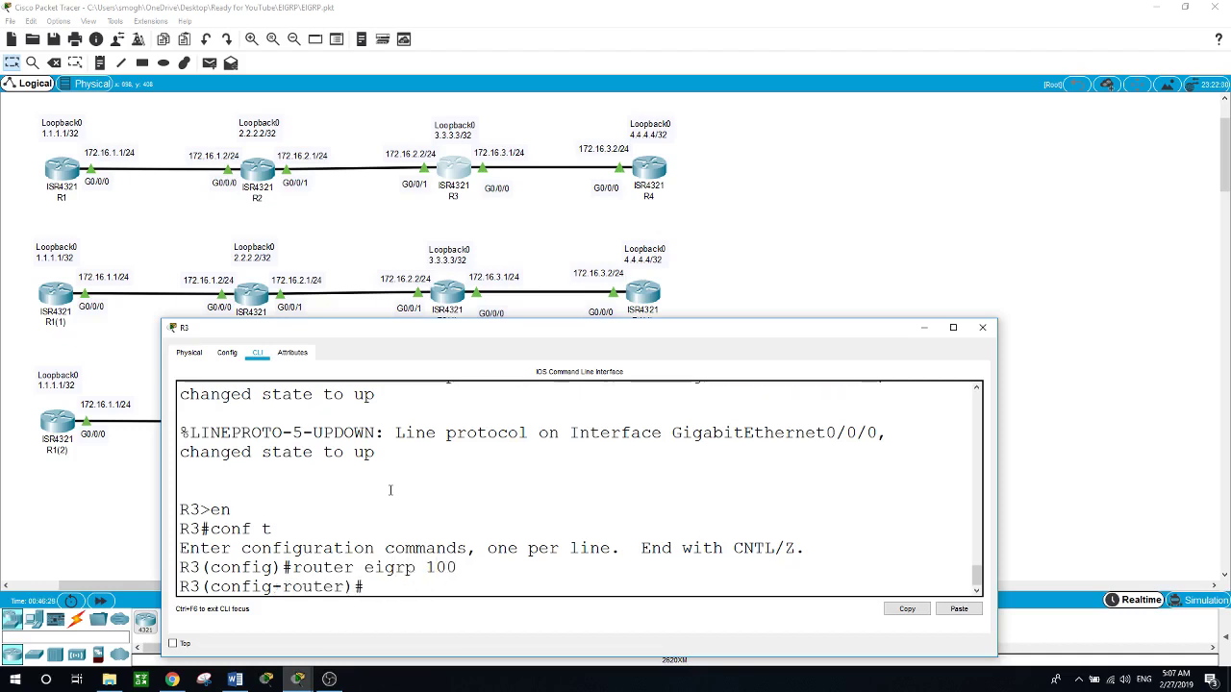
Add networks 3.3.3.3 and 172.16.2.2, each with wildcard 0.0.0.0, to R3's EIGRP process
{"action": "type", "text": "network 3.3.3."}
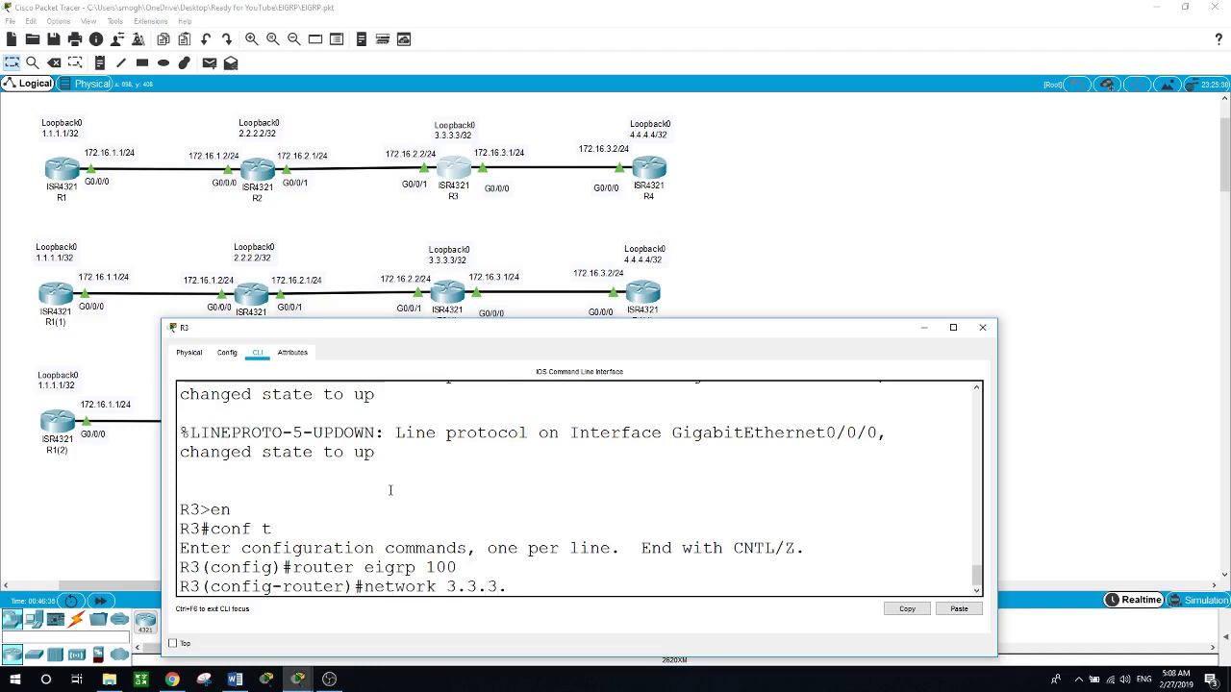
{"action": "type", "text": "3 0.0.0.0"}
{"action": "key", "text": "Return"}
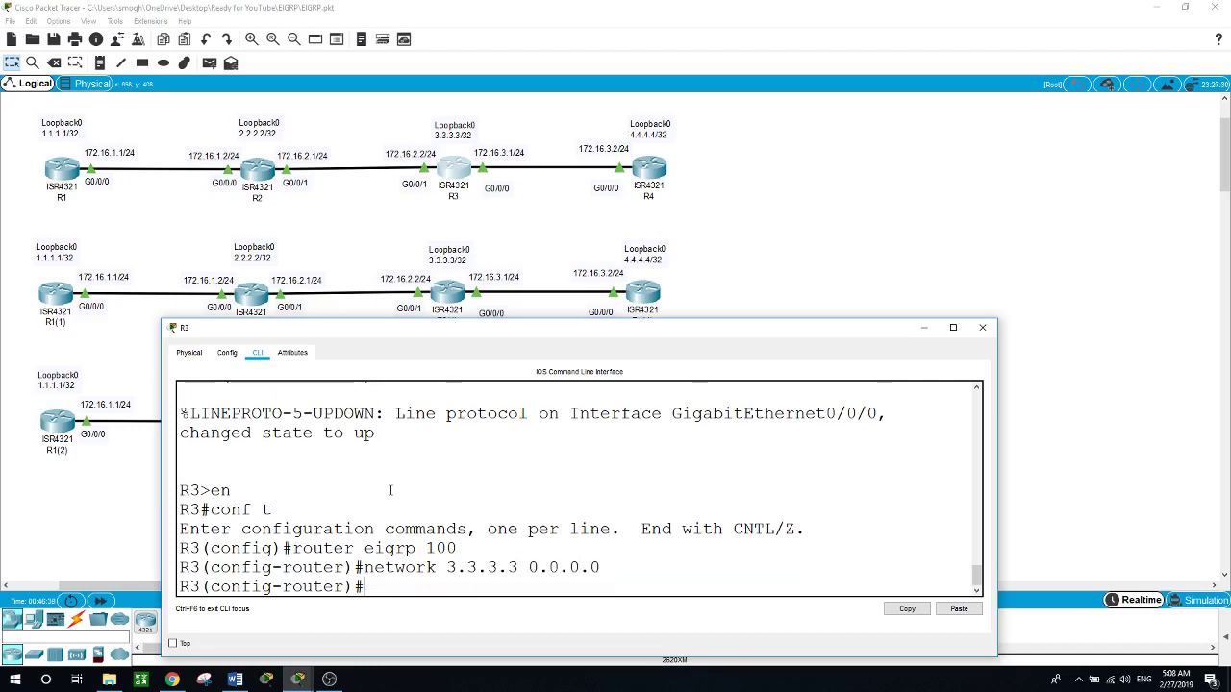
{"action": "type", "text": "network 172.16.2"}
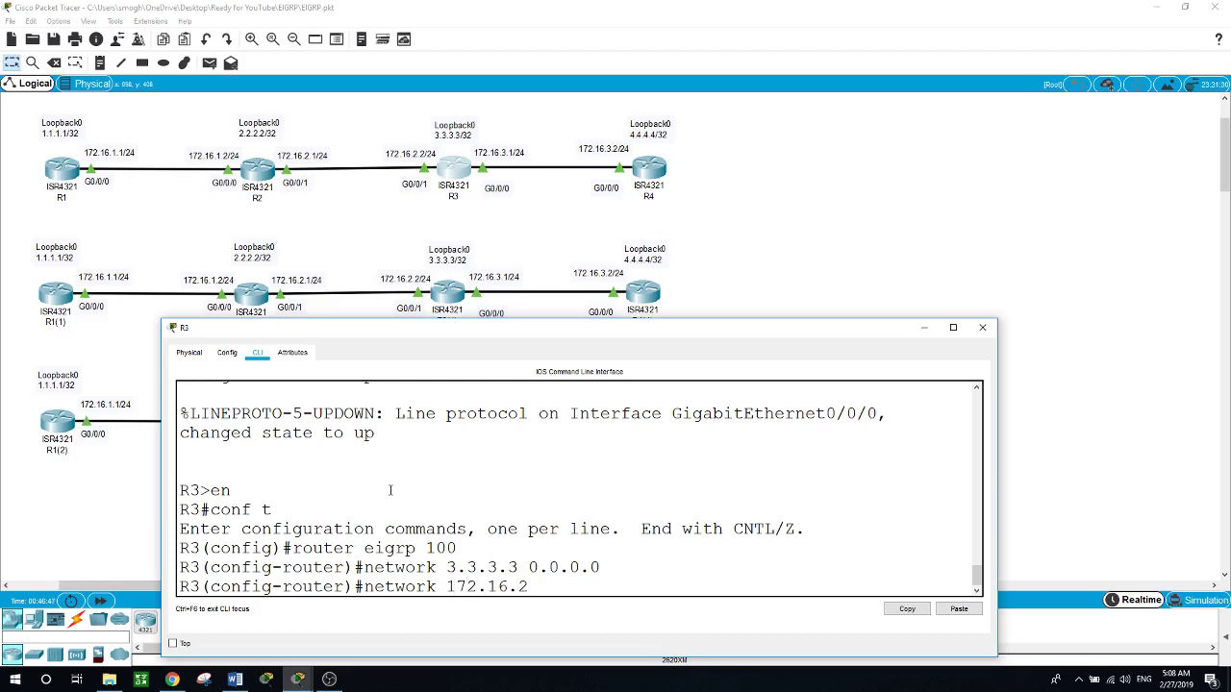
{"action": "type", "text": ".2 0.0.0.0"}
{"action": "key", "text": "Return"}
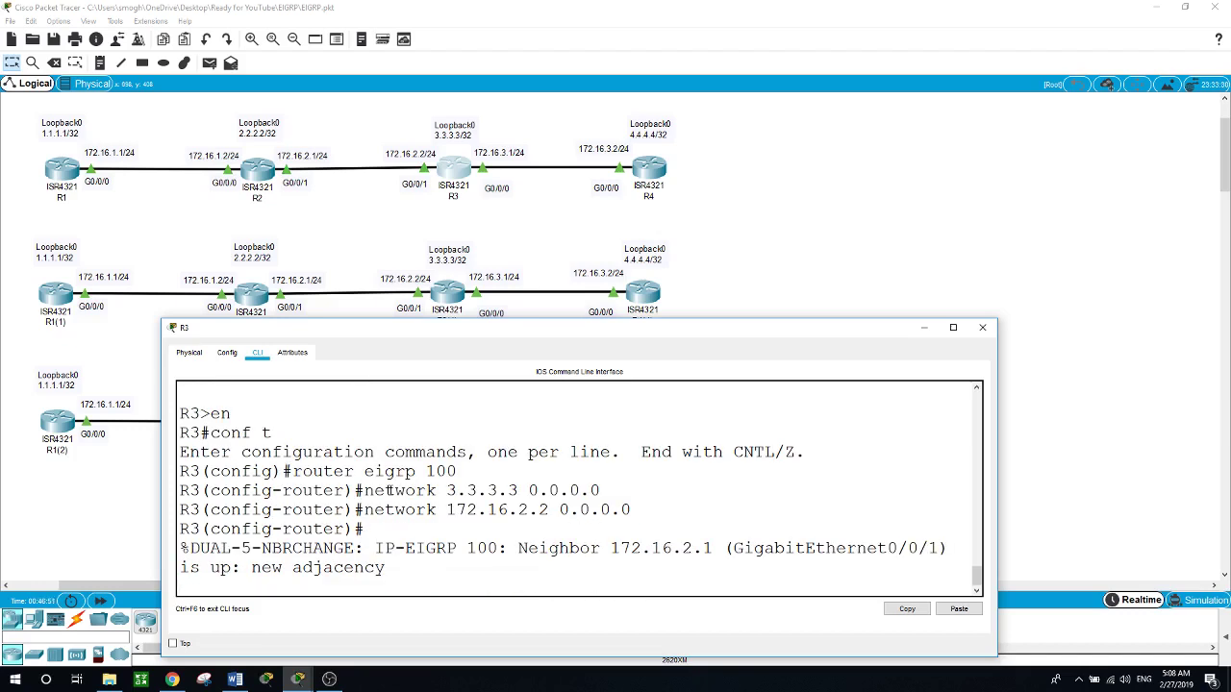
{"action": "key", "text": "Return"}
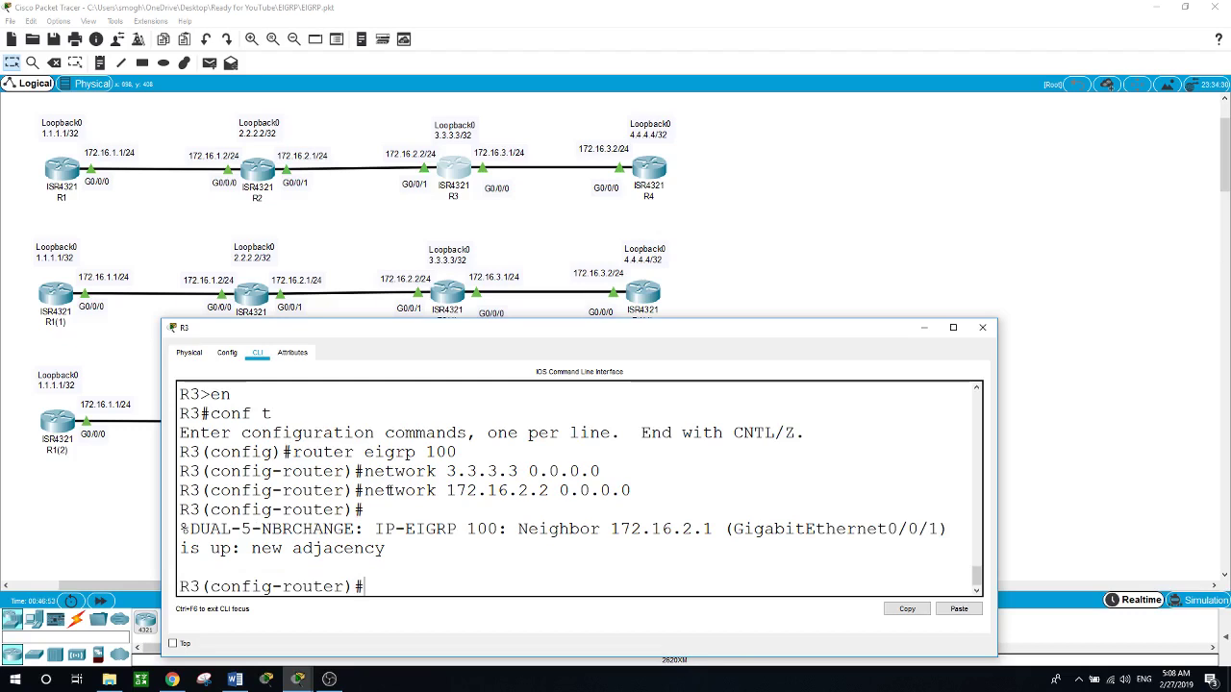
Add network 172.16.3.1 with wildcard 0.0.0.0 to R3's EIGRP process
{"action": "type", "text": "network 172."}
{"action": "type", "text": "16.3.1 0."}
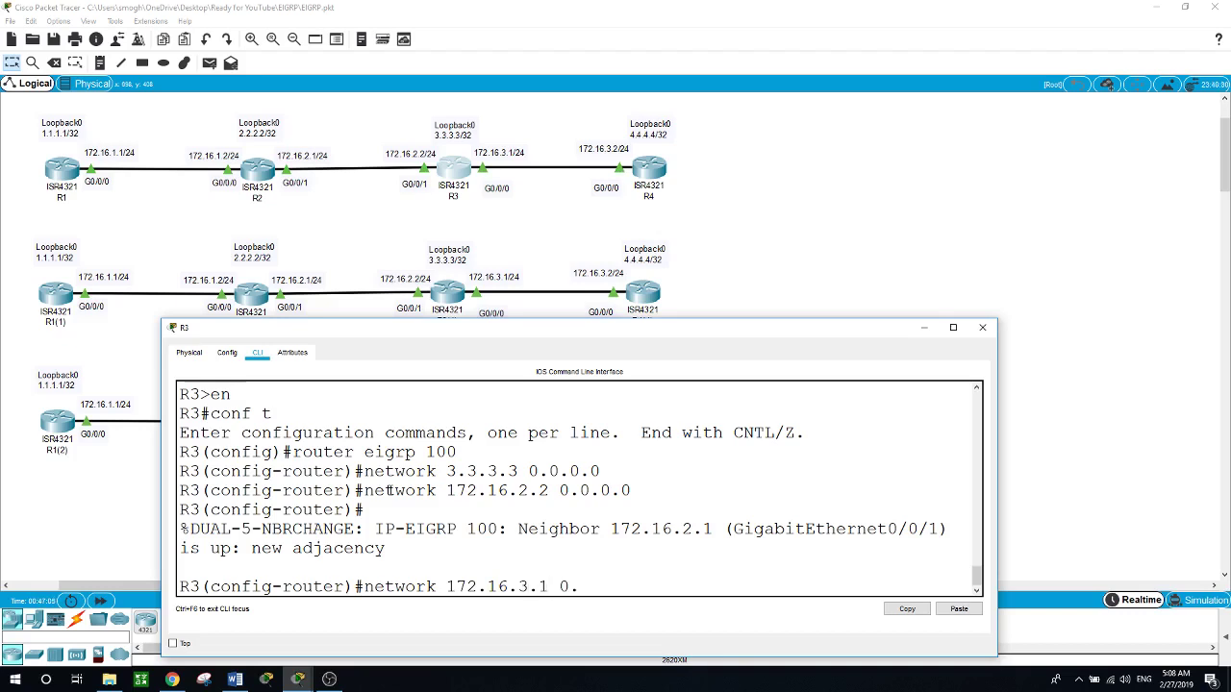
{"action": "type", "text": "0.0.0"}
{"action": "key", "text": "Return"}
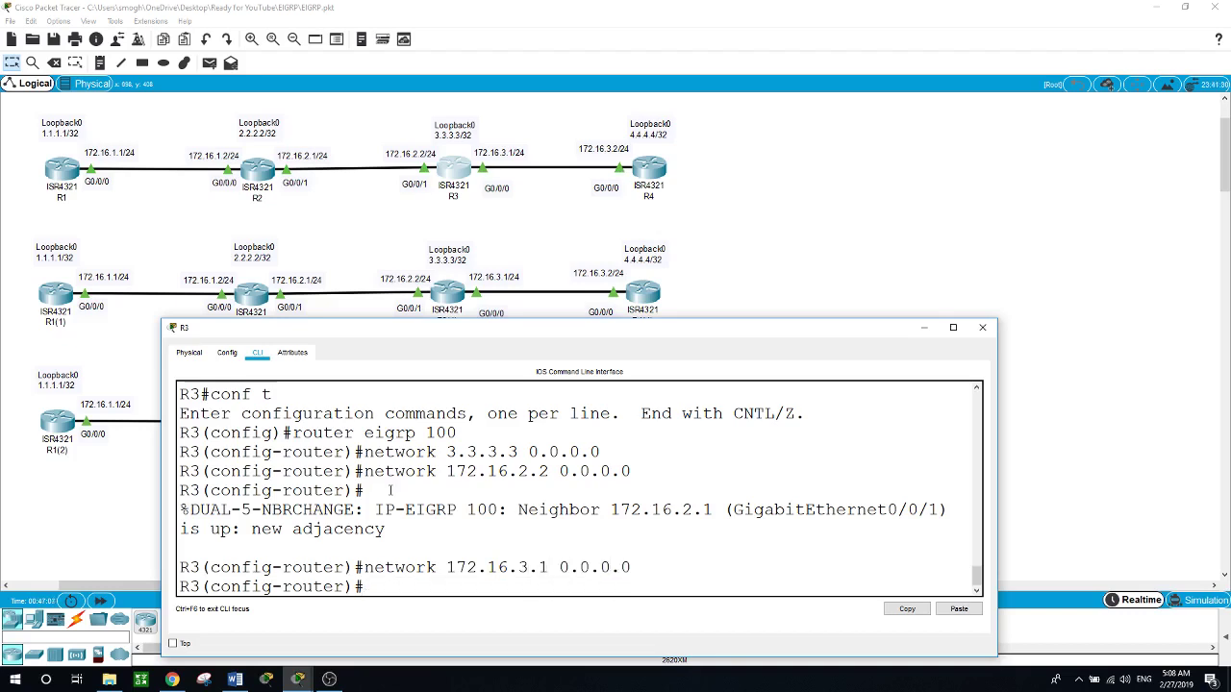
Disable automatic route summarization for EIGRP on R3 with no auto-summary
{"action": "type", "text": "no aut"}
{"action": "key", "text": "Tab"}
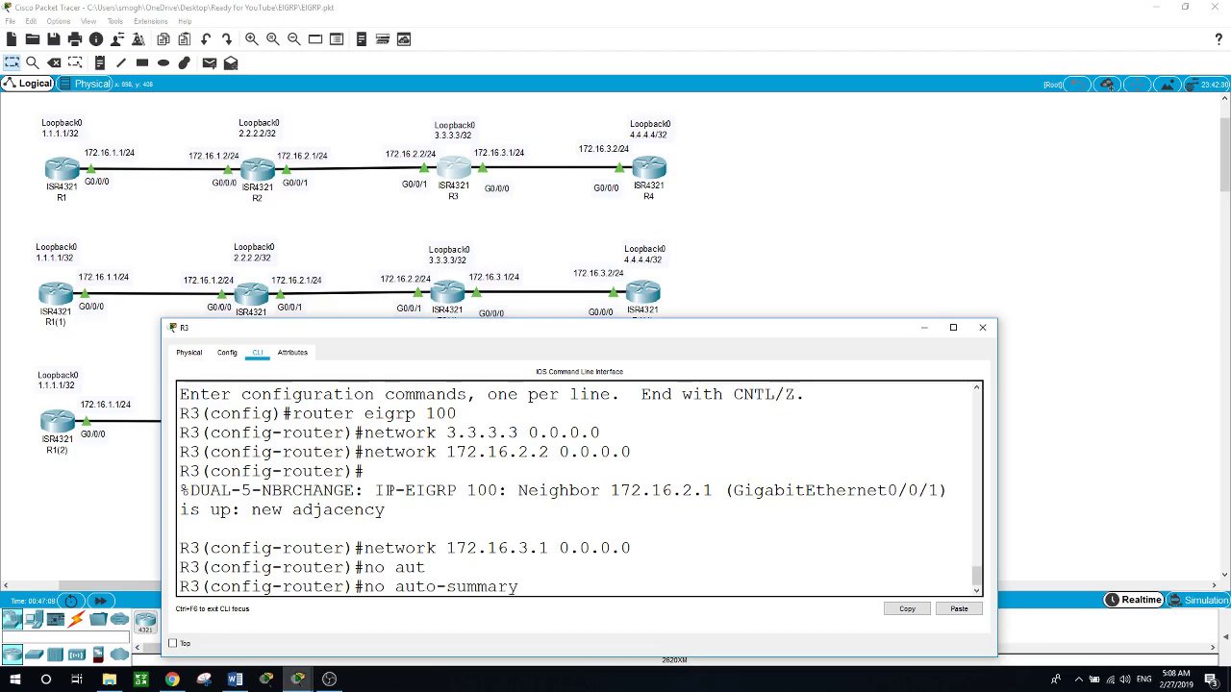
{"action": "key", "text": "Return"}
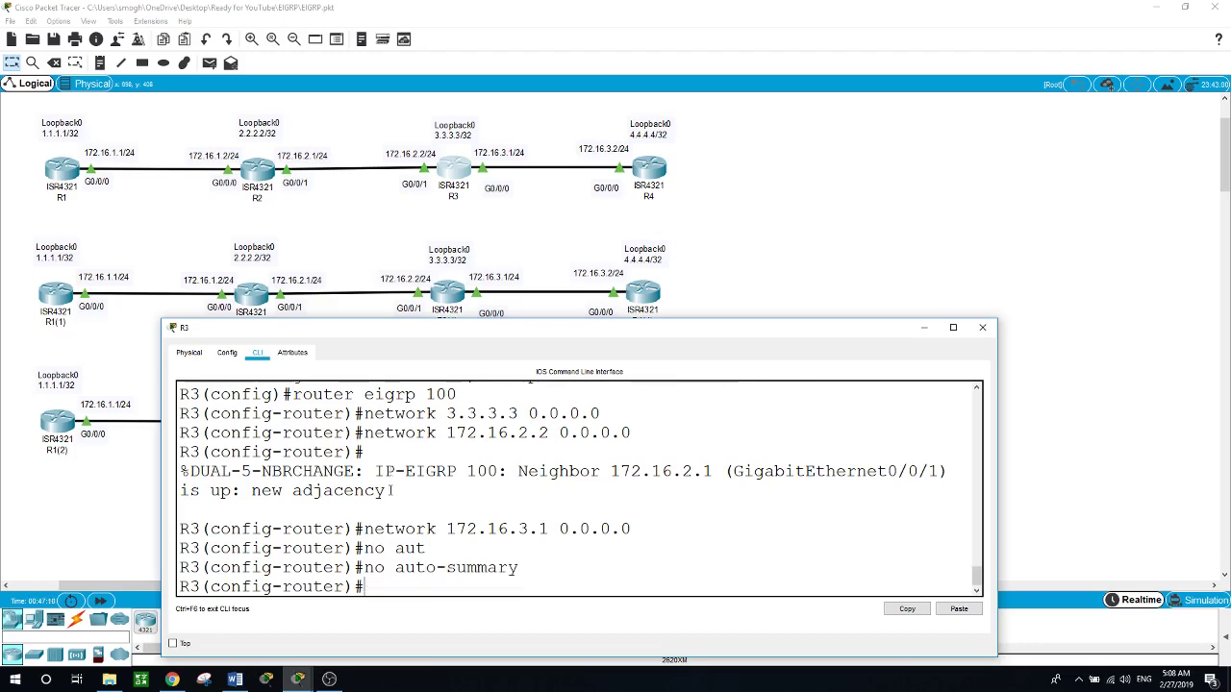
Start EIGRP routing with autonomous system 100 in the command line of router R4 in the top row
{"action": "left_click", "coordinate": [653, 173]}
{"action": "left_click", "coordinate": [653, 173]}
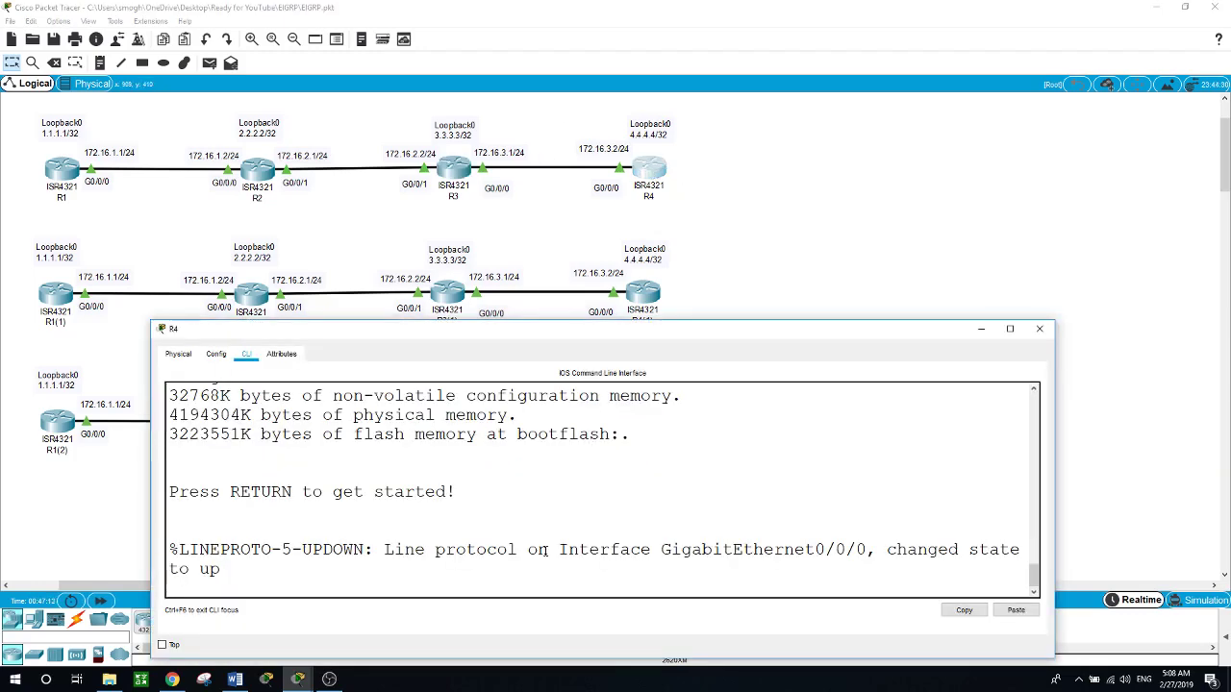
{"action": "key", "text": "Return"}
{"action": "type", "text": "en"}
{"action": "key", "text": "Return"}
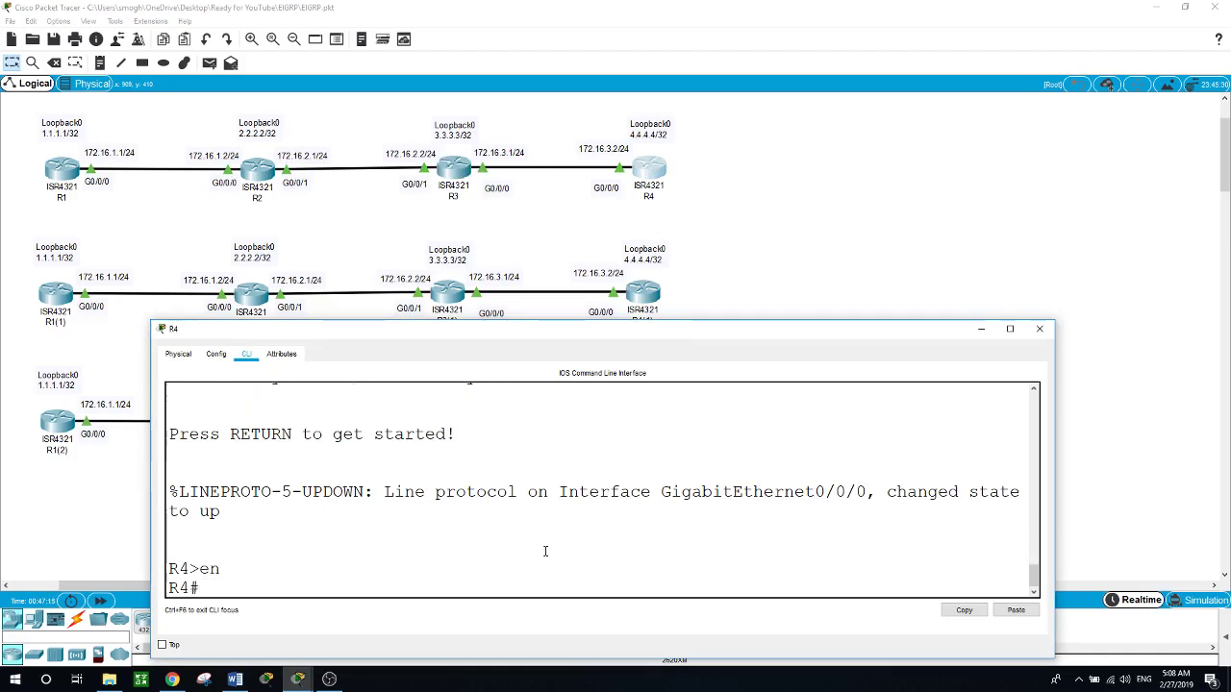
{"action": "type", "text": "conf t"}
{"action": "key", "text": "Return"}
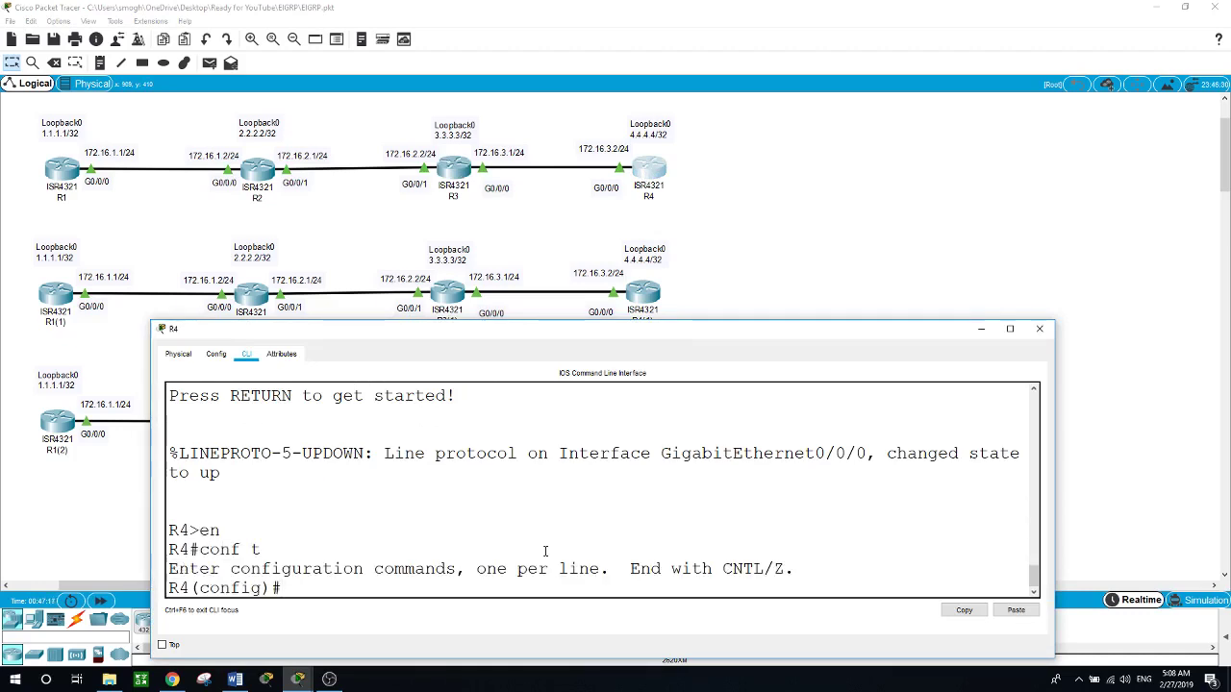
{"action": "type", "text": "router eigrp "}
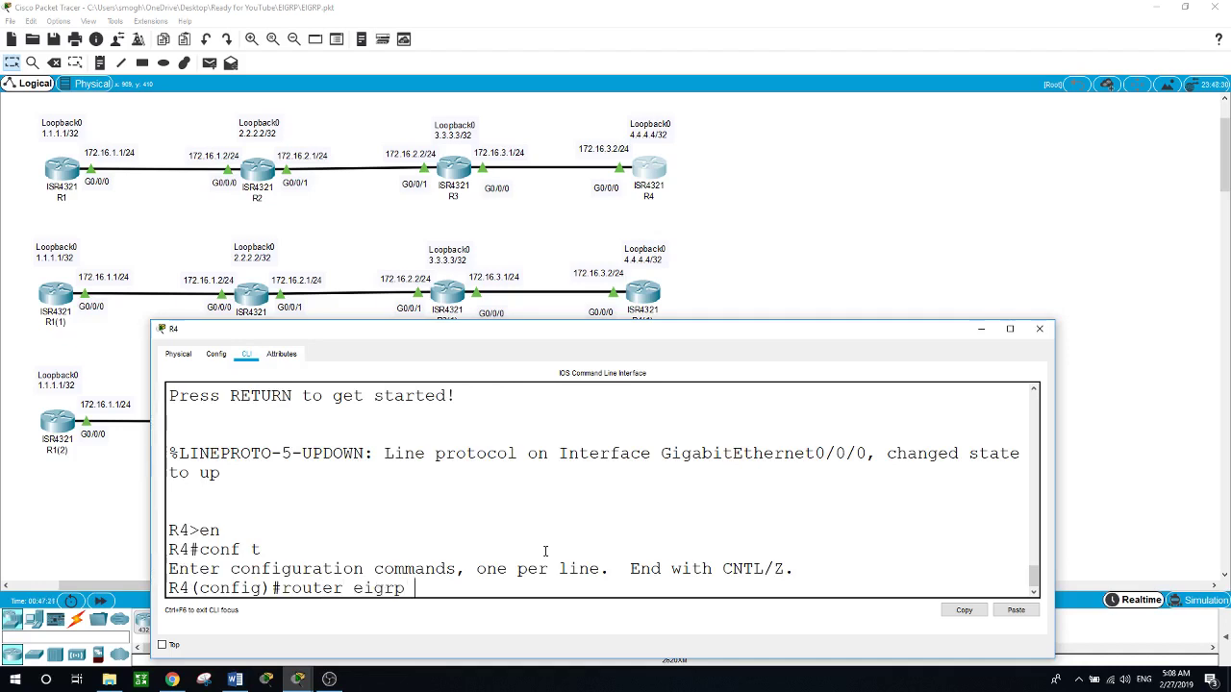
{"action": "type", "text": "100"}
{"action": "key", "text": "Return"}
Add networks 4.4.4.4 and 172.16.3.2, each with wildcard 0.0.0.0, to R4's EIGRP process
{"action": "type", "text": "neto"}
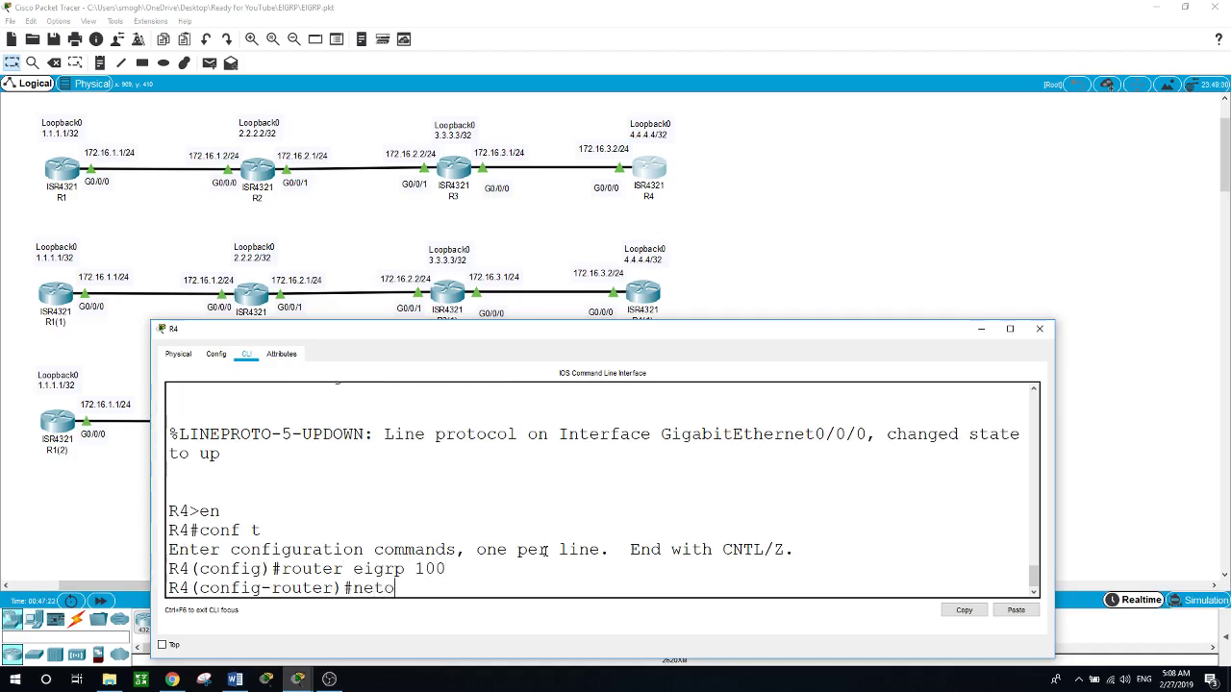
{"action": "key", "text": "BackSpace"}
{"action": "type", "text": "work 4.4.4.4 0.0.0.0"}
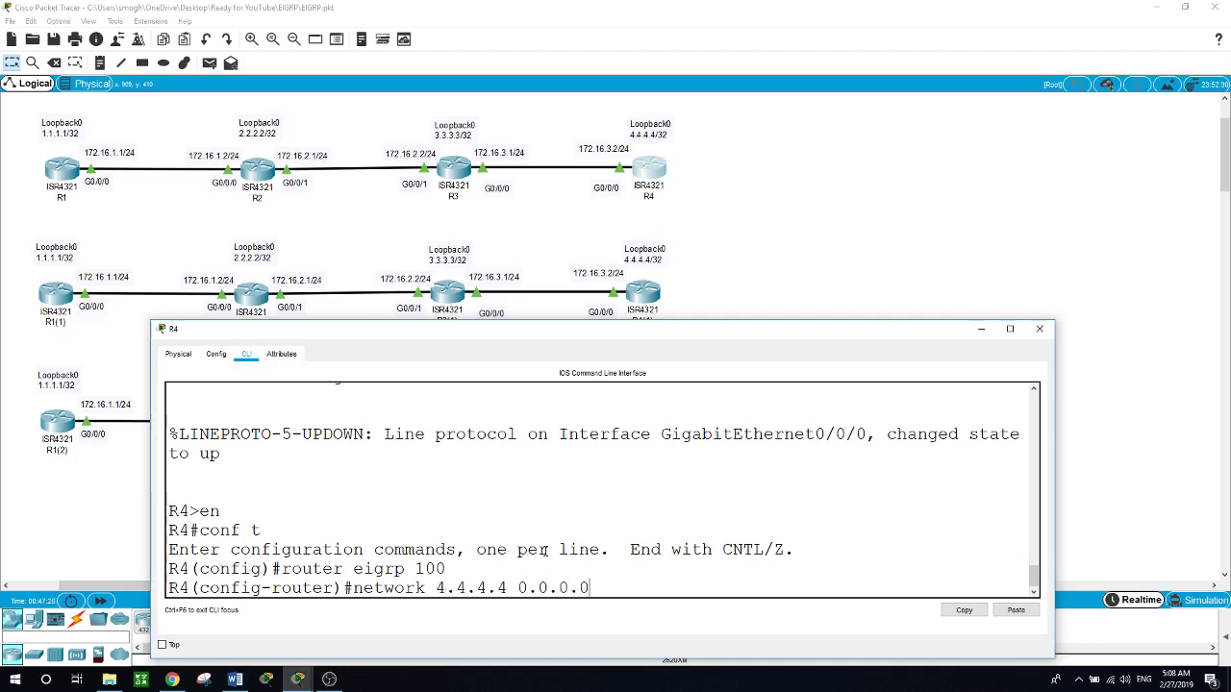
{"action": "key", "text": "Return"}
{"action": "type", "text": "net"}
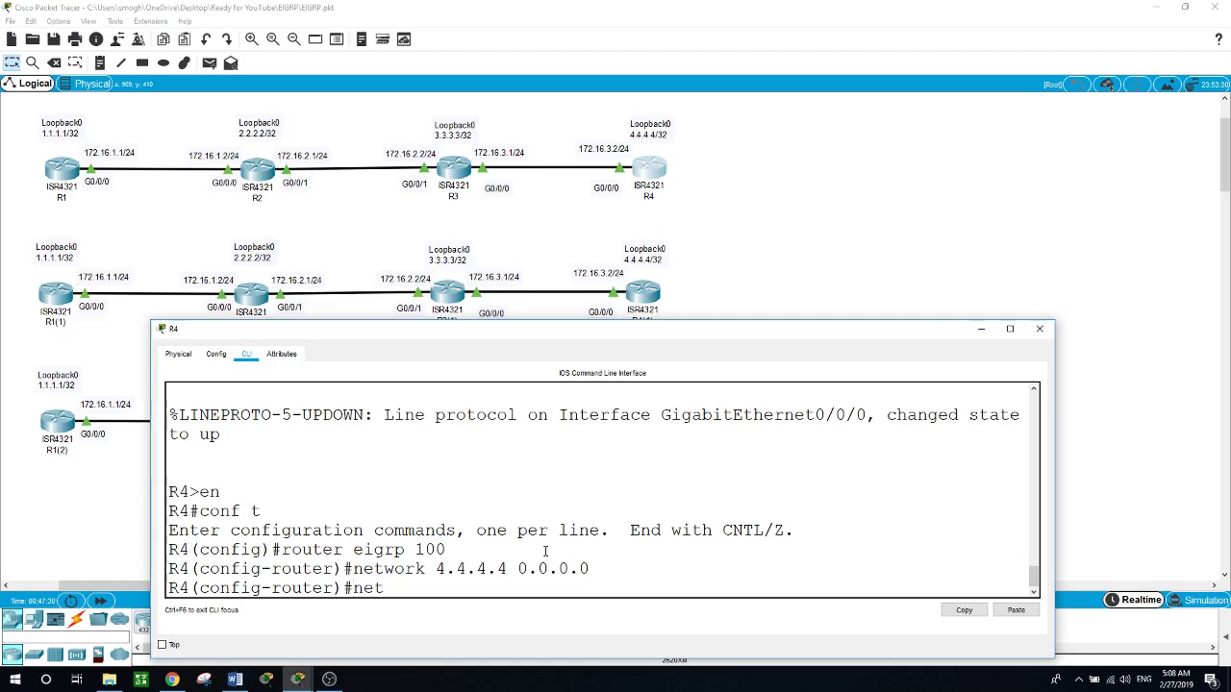
{"action": "type", "text": "work 172.16.3.2 0.0.0.0"}
{"action": "key", "text": "Return"}
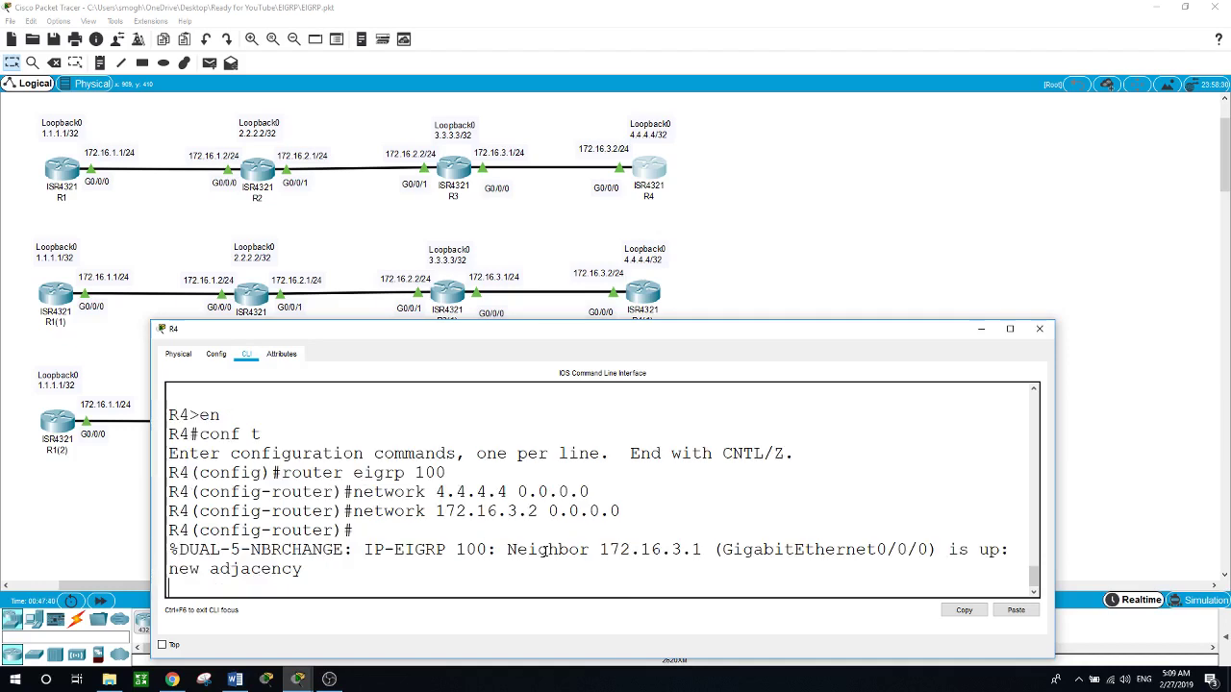
Disable automatic summarization for EIGRP on R4 with no auto-summary and leave configuration mode with end
{"action": "key", "text": "Return"}
{"action": "type", "text": "nfig-router)#n"}
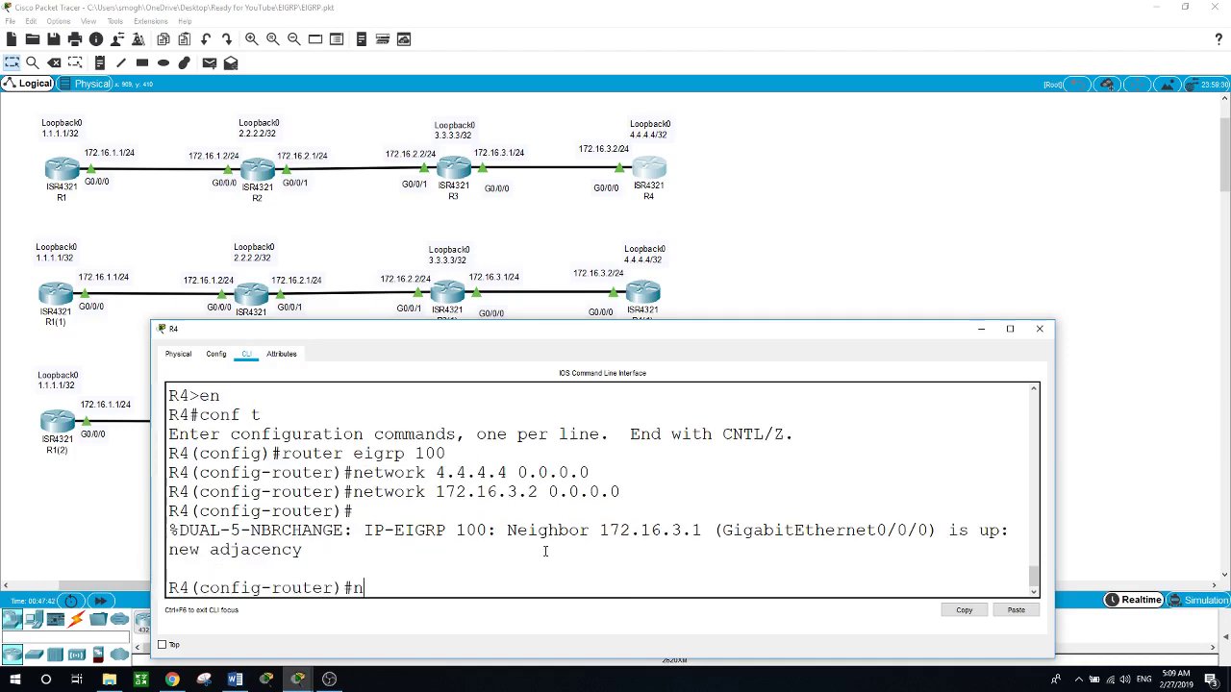
{"action": "type", "text": "o aut"}
{"action": "key", "text": "Tab"}
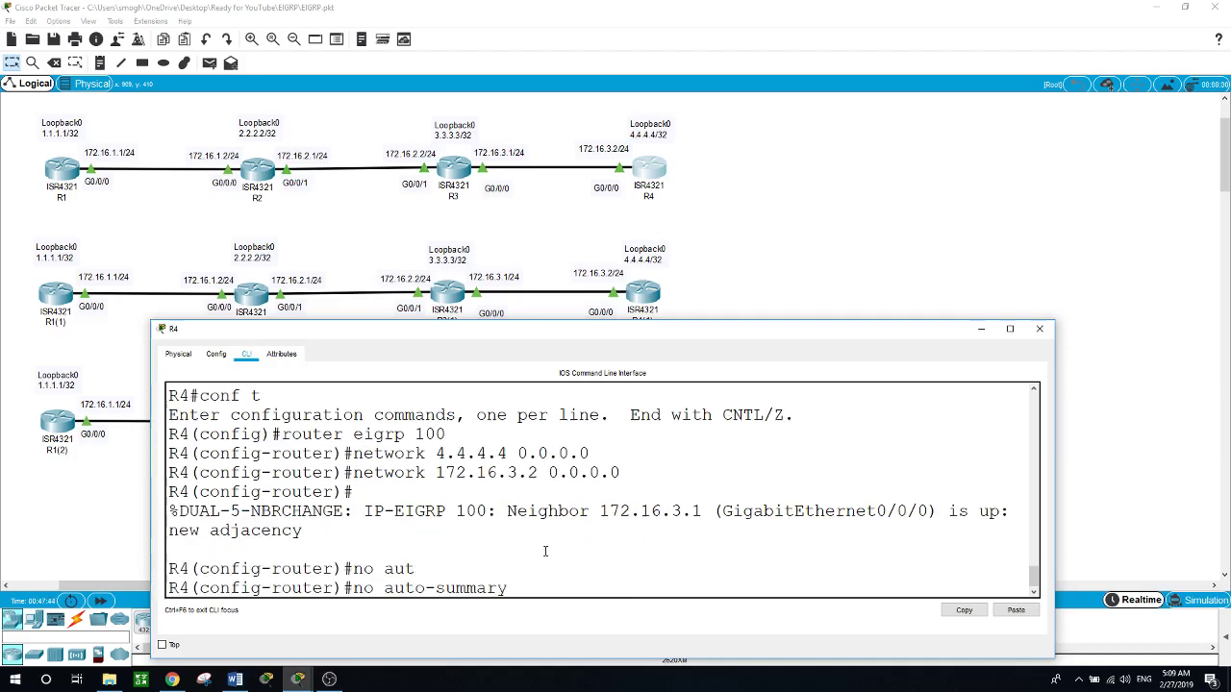
{"action": "key", "text": "Return"}
{"action": "type", "text": "end"}
{"action": "key", "text": "Return"}
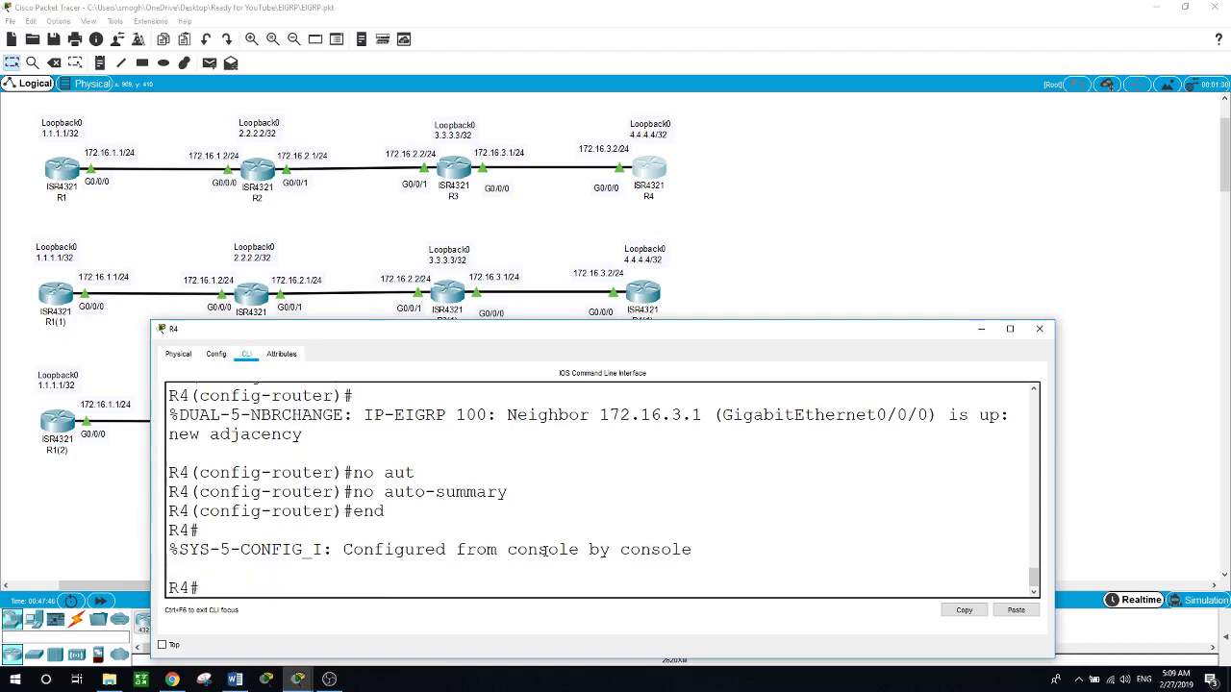
Test R4's connectivity to R1 by pinging 1.1.1.1 and 172.16.1.1
{"action": "type", "text": "ping 1.1.1.1"}
{"action": "key", "text": "Return"}
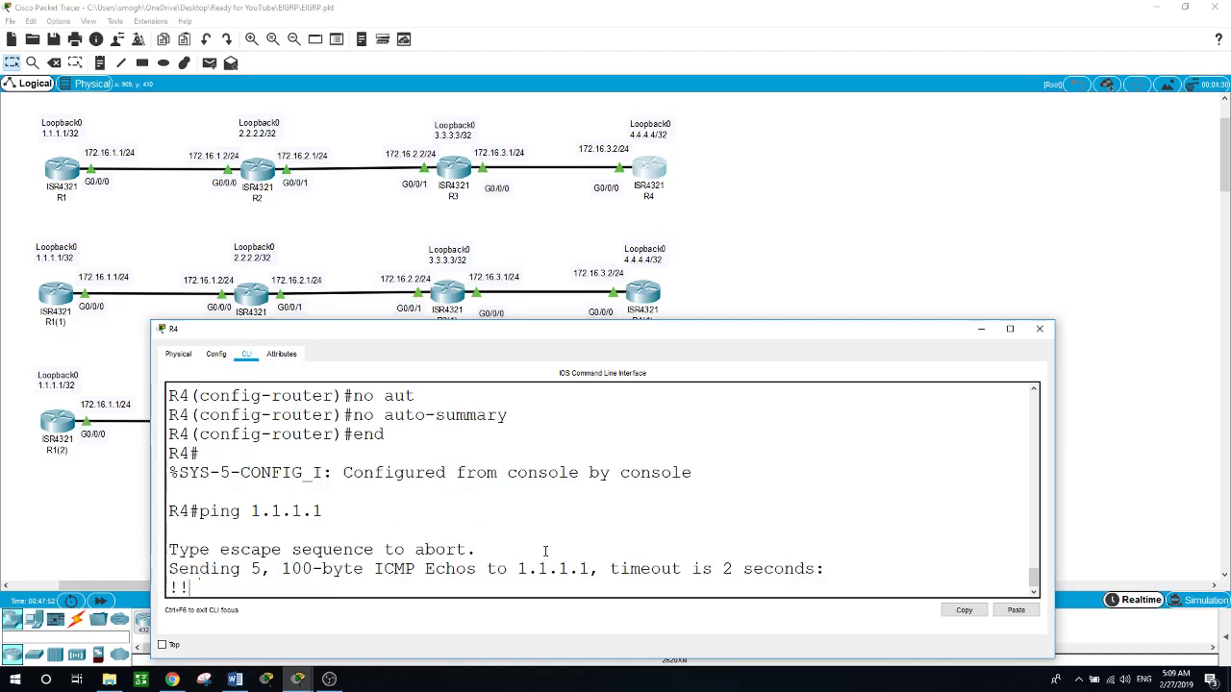
{"action": "type", "text": "pi"}
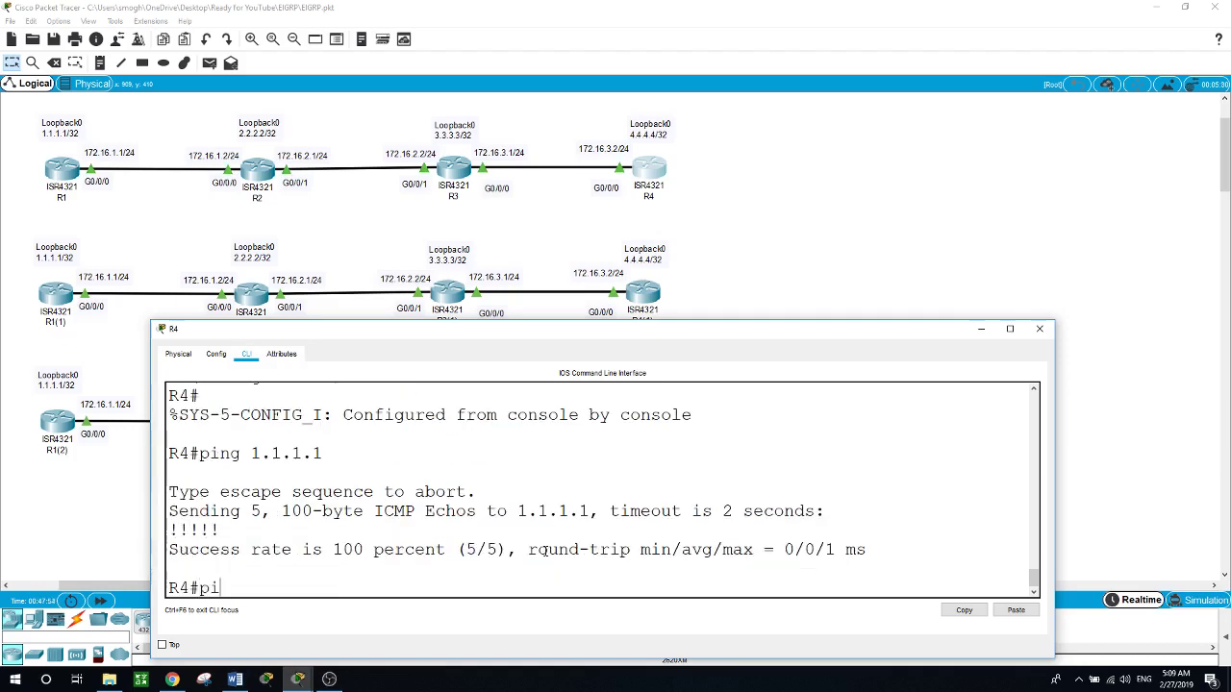
{"action": "type", "text": "ng 172.16.1.1"}
{"action": "key", "text": "Return"}
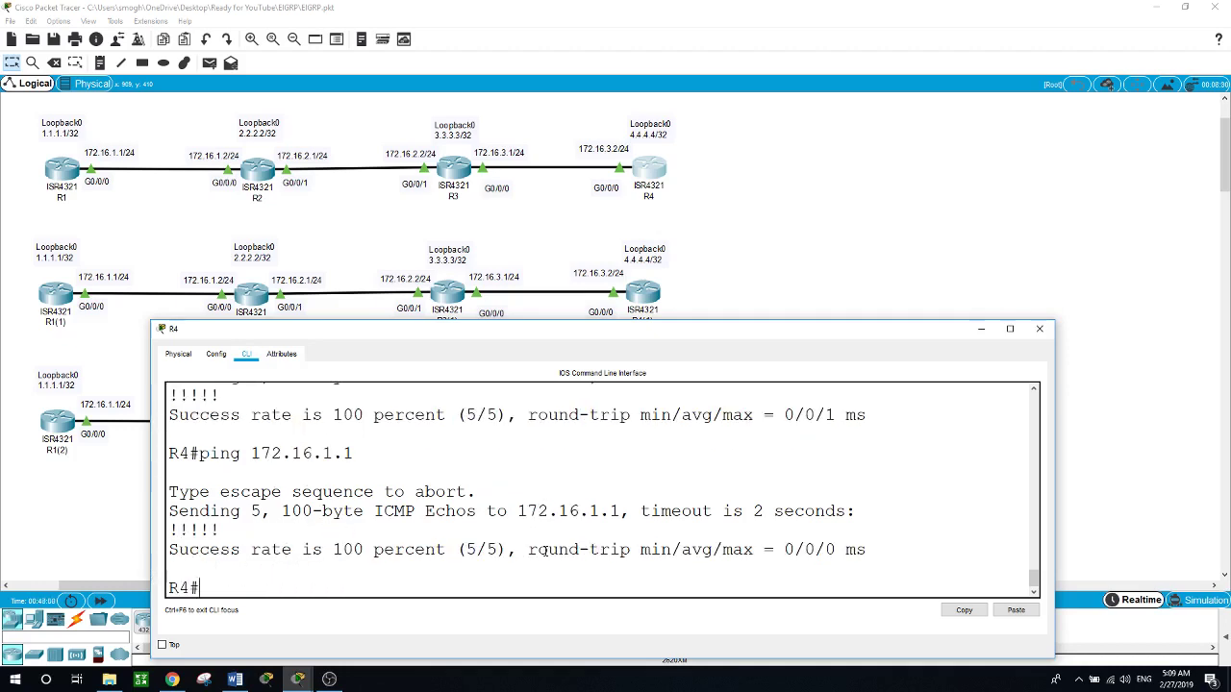
Display the IP routing protocol information on R4 with show ip prot and bring the start of its output into view
{"action": "type", "text": "show ip prot"}
{"action": "key", "text": "Return"}
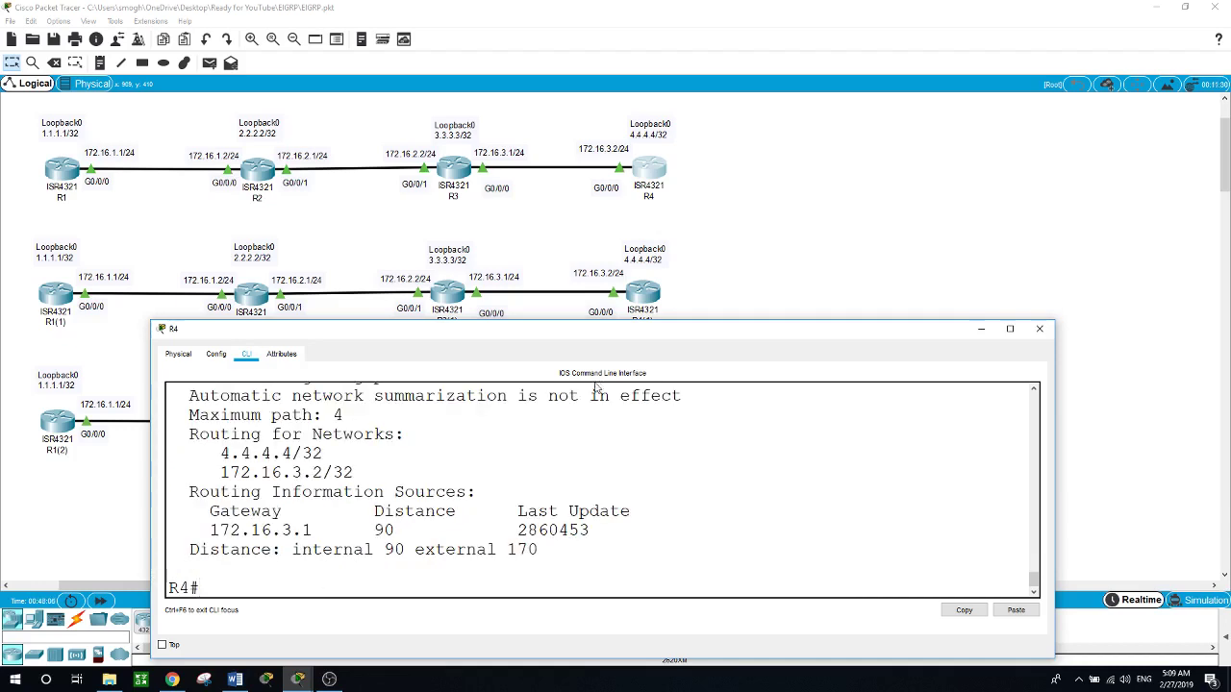
{"action": "left_click", "coordinate": [569, 320]}
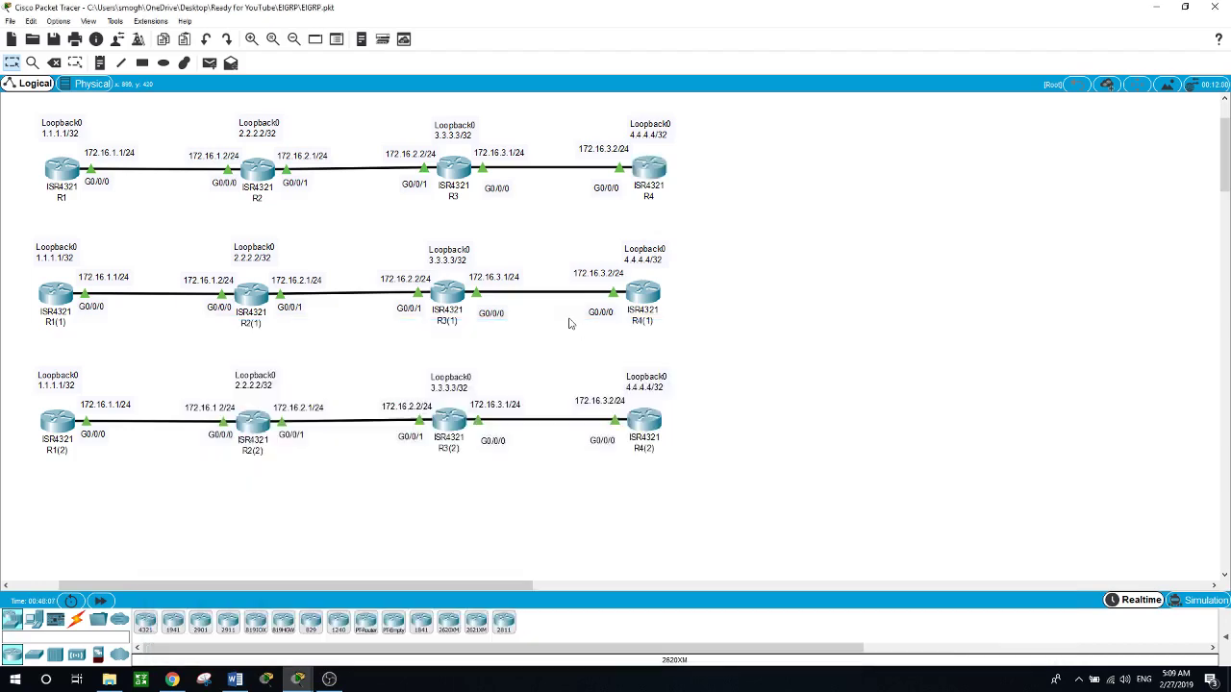
{"action": "left_click", "coordinate": [74, 171]}
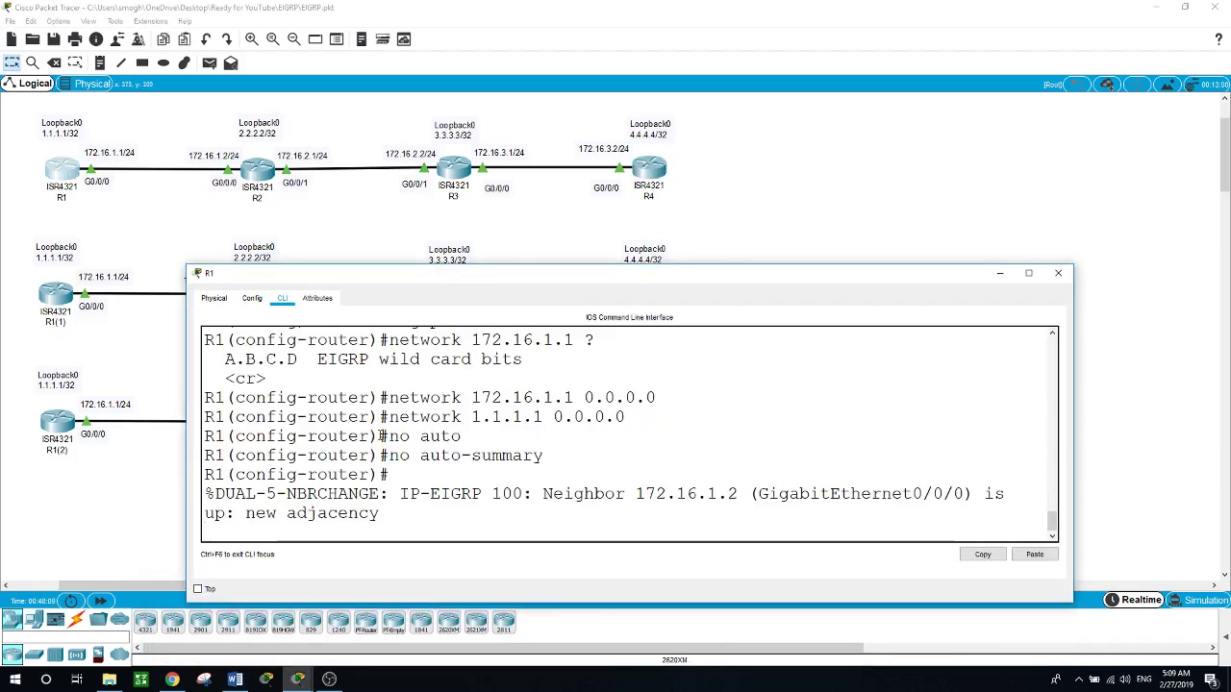
{"action": "left_click", "coordinate": [654, 171]}
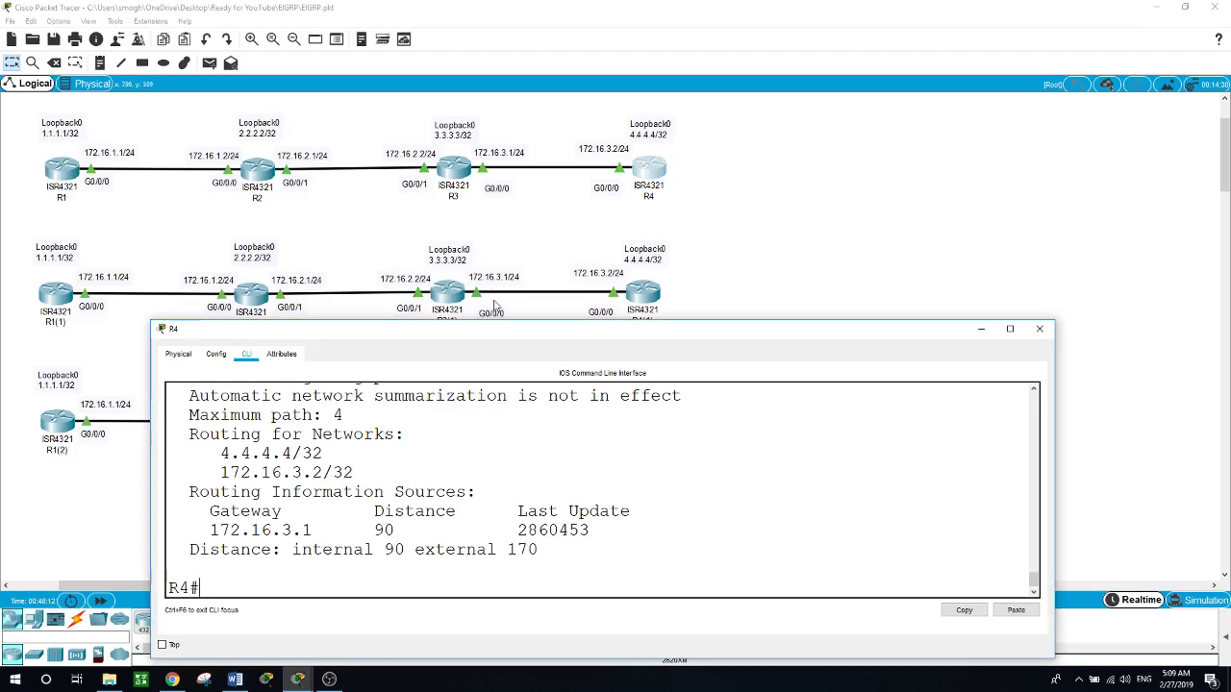
{"action": "left_click_drag", "start_coordinate": [536, 324], "coordinate": [536, 165]}
{"action": "scroll", "coordinate": [584, 416], "scroll_direction": "up", "scroll_amount": 3}
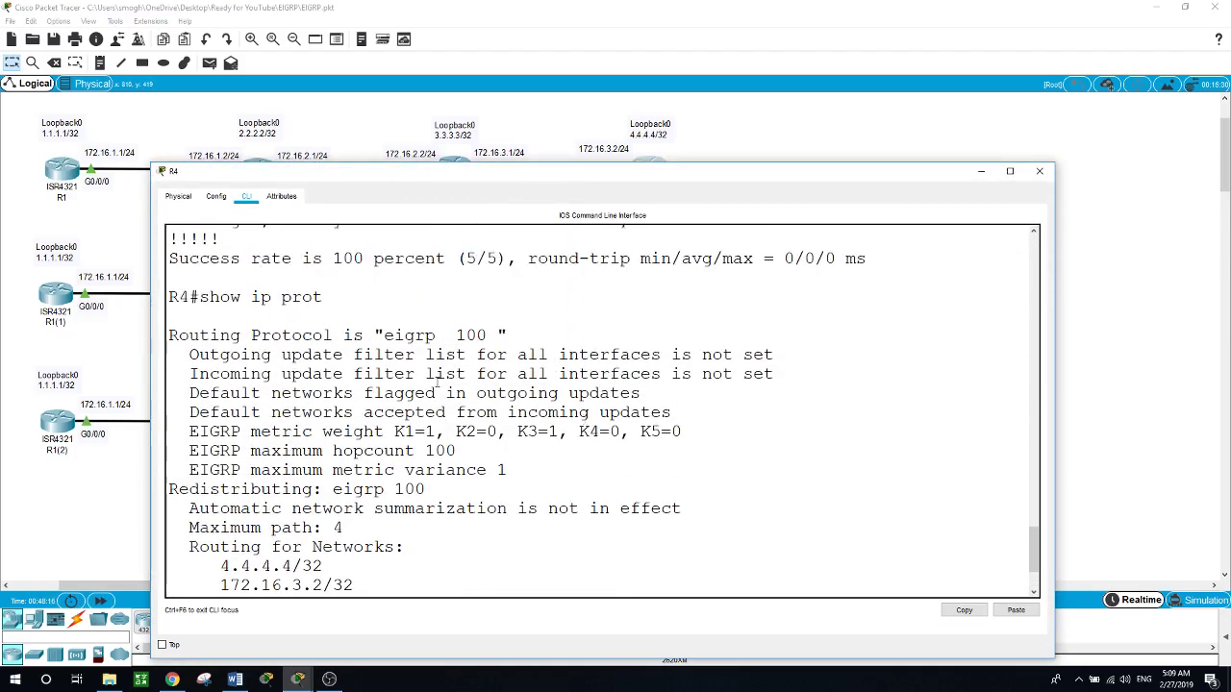
Examine the EIGRP process number, automatic summarization status and routed networks in R4's protocol output
{"action": "left_click_drag", "start_coordinate": [378, 334], "coordinate": [491, 334]}
{"action": "scroll", "coordinate": [493, 365], "scroll_direction": "down", "scroll_amount": 2}
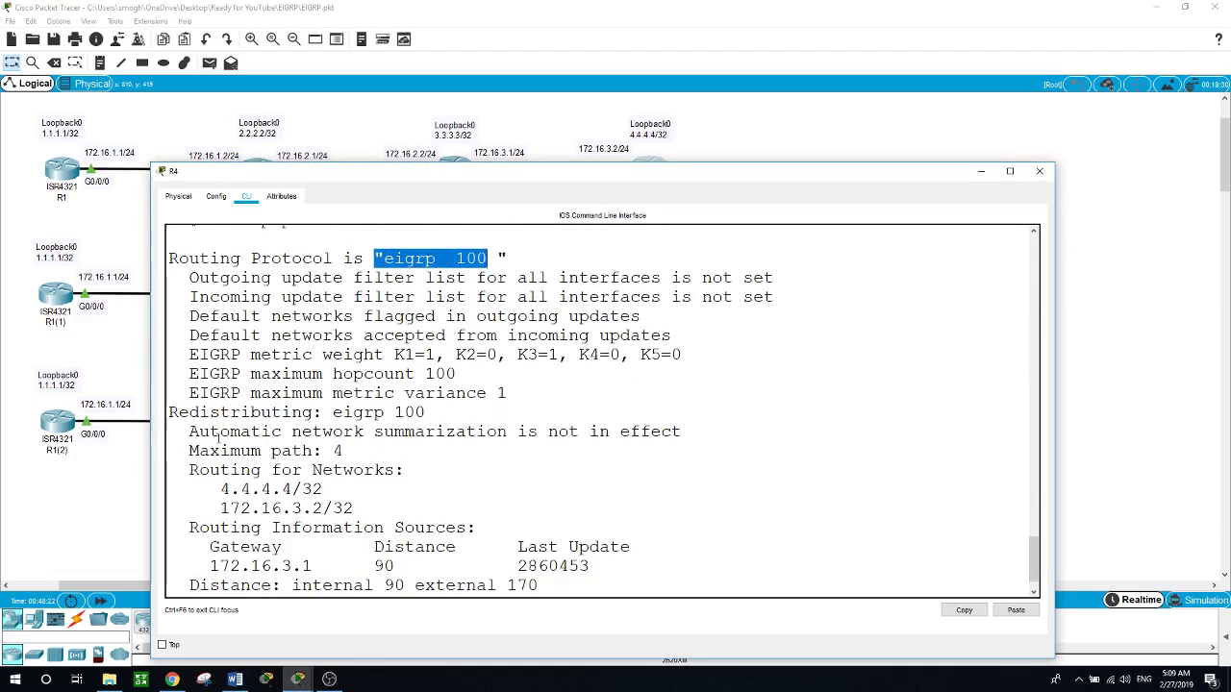
{"action": "left_click_drag", "start_coordinate": [189, 432], "coordinate": [694, 432]}
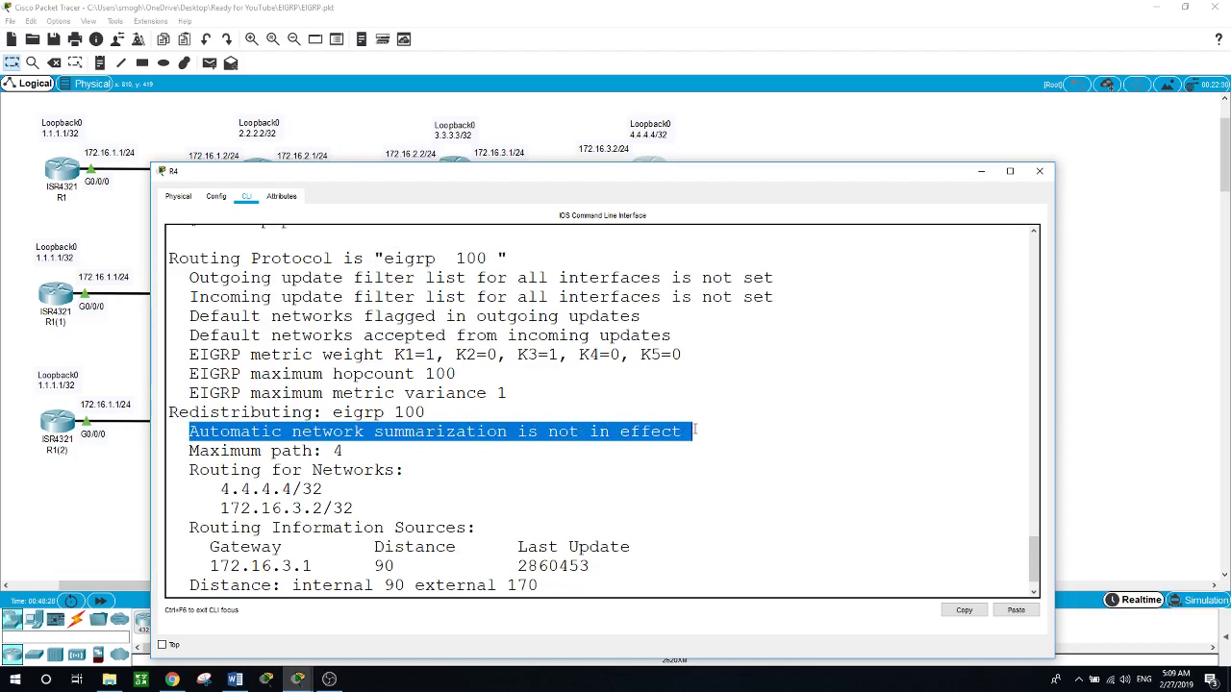
{"action": "scroll", "coordinate": [695, 432], "scroll_direction": "down", "scroll_amount": 1}
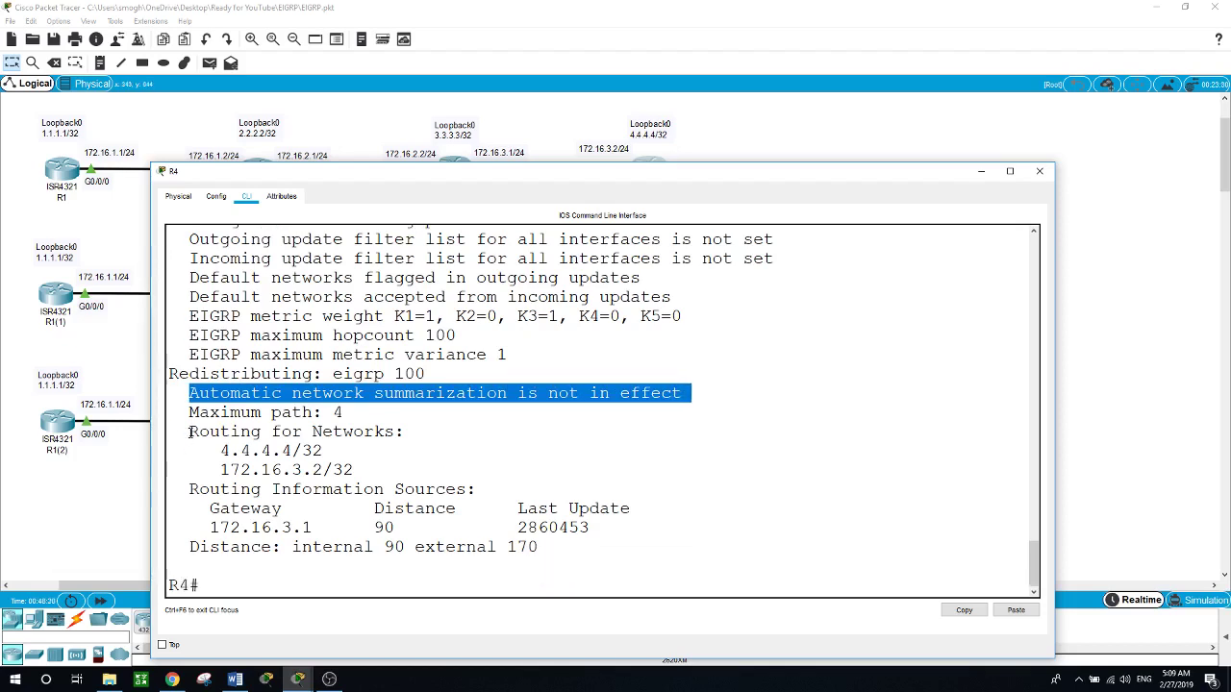
{"action": "left_click_drag", "start_coordinate": [190, 432], "coordinate": [356, 466]}
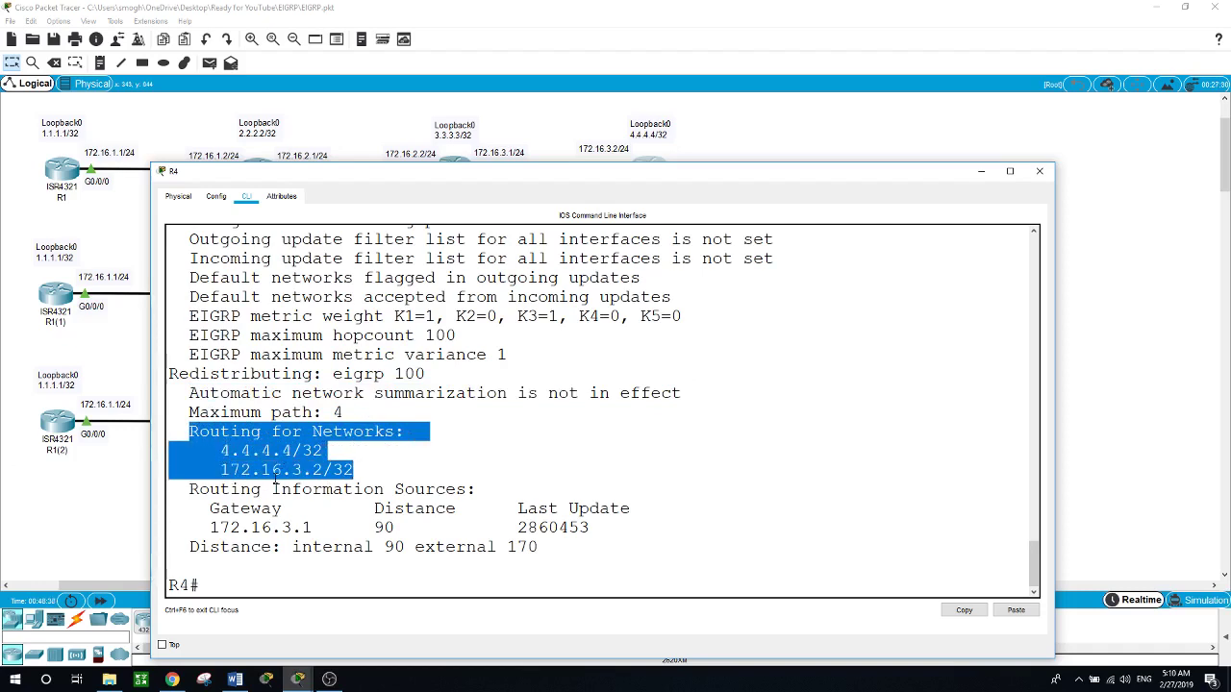
Display R4's EIGRP neighbor table with show ip eigrp neighbors
{"action": "left_click_drag", "start_coordinate": [639, 178], "coordinate": [634, 215]}
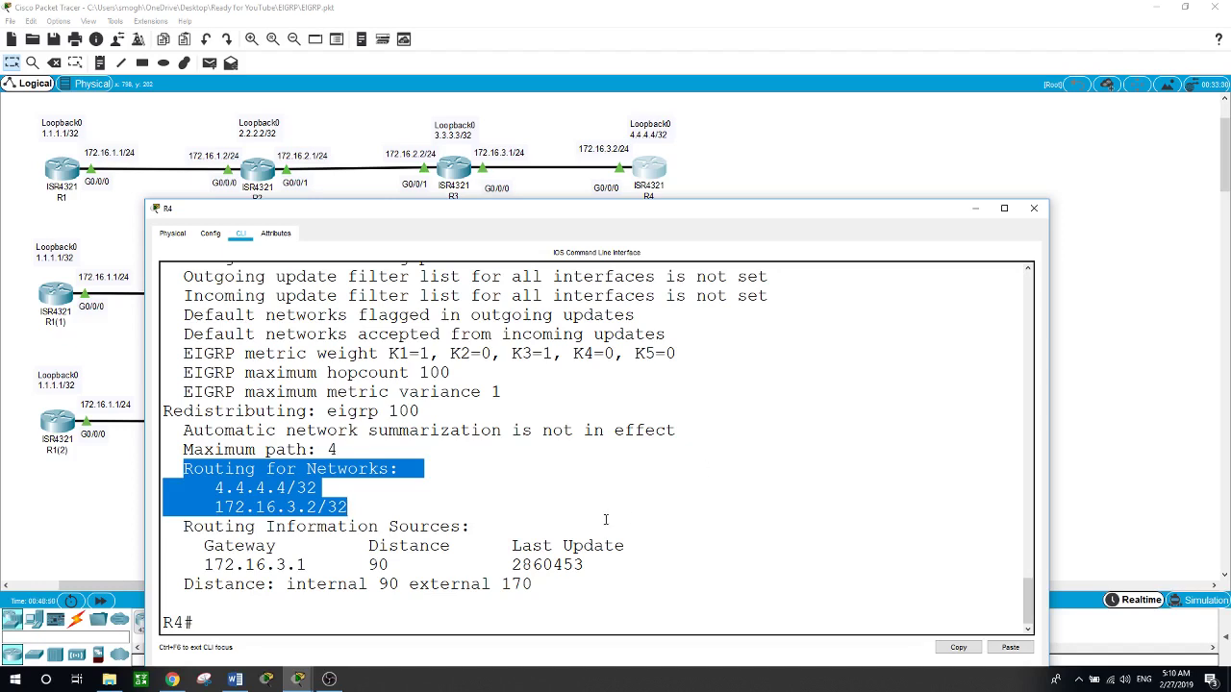
{"action": "left_click", "coordinate": [556, 630]}
{"action": "type", "text": "sh"}
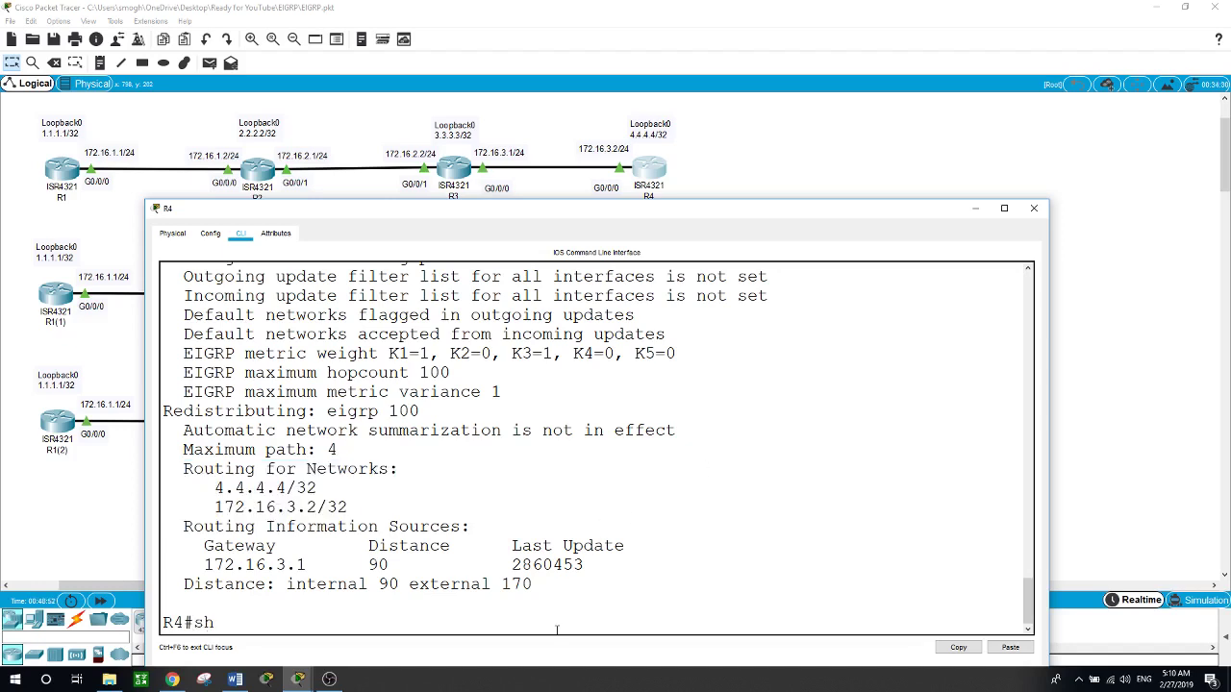
{"action": "type", "text": "ow ip eigrp neig"}
{"action": "key", "text": "Tab"}
{"action": "key", "text": "Return"}
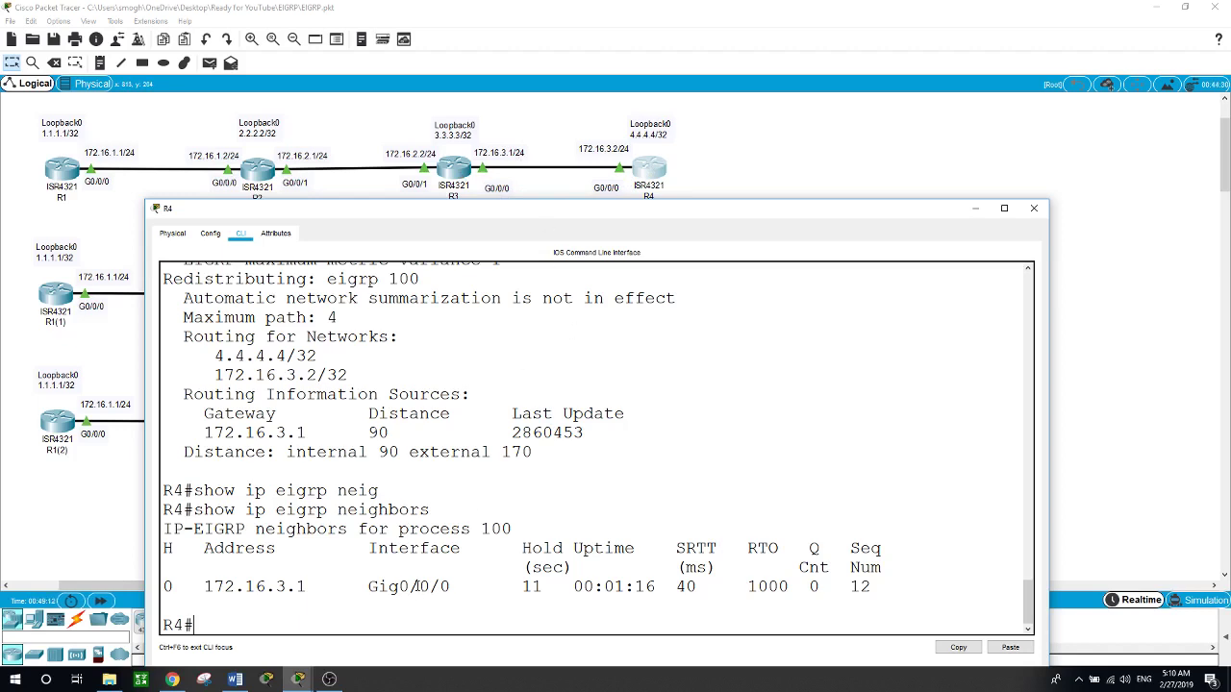
List the available show ip eigrp options on R4 and display its EIGRP interfaces
{"action": "type", "text": "show ip eigrp ?"}
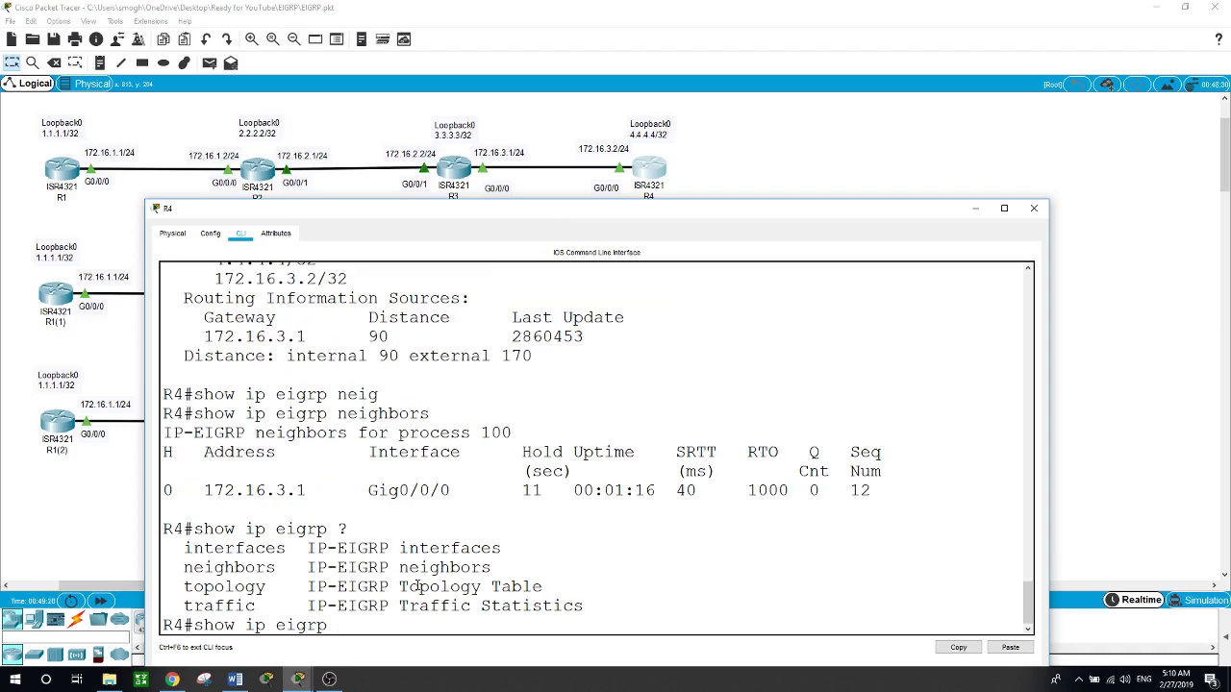
{"action": "type", "text": "inte"}
{"action": "key", "text": "Tab"}
{"action": "key", "text": "Return"}
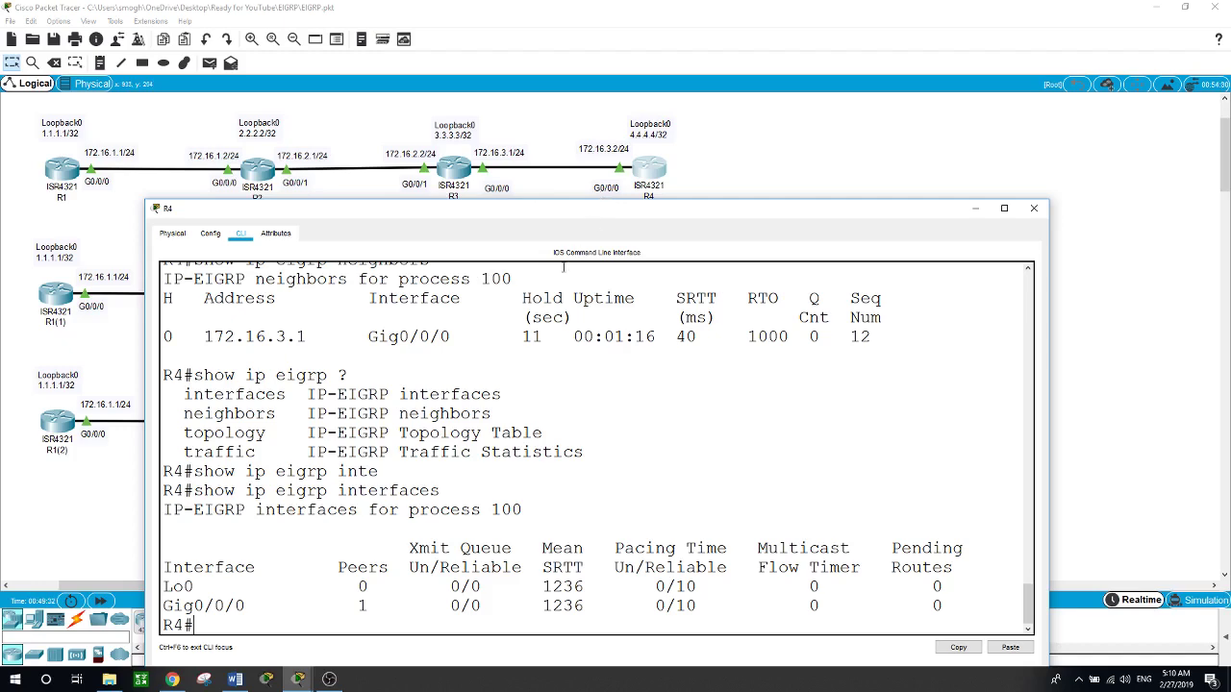
Leave configuration mode on router R1 in the top row and ping R4's loopback address 4.4.4.4
{"action": "left_click_drag", "start_coordinate": [580, 204], "coordinate": [580, 344]}
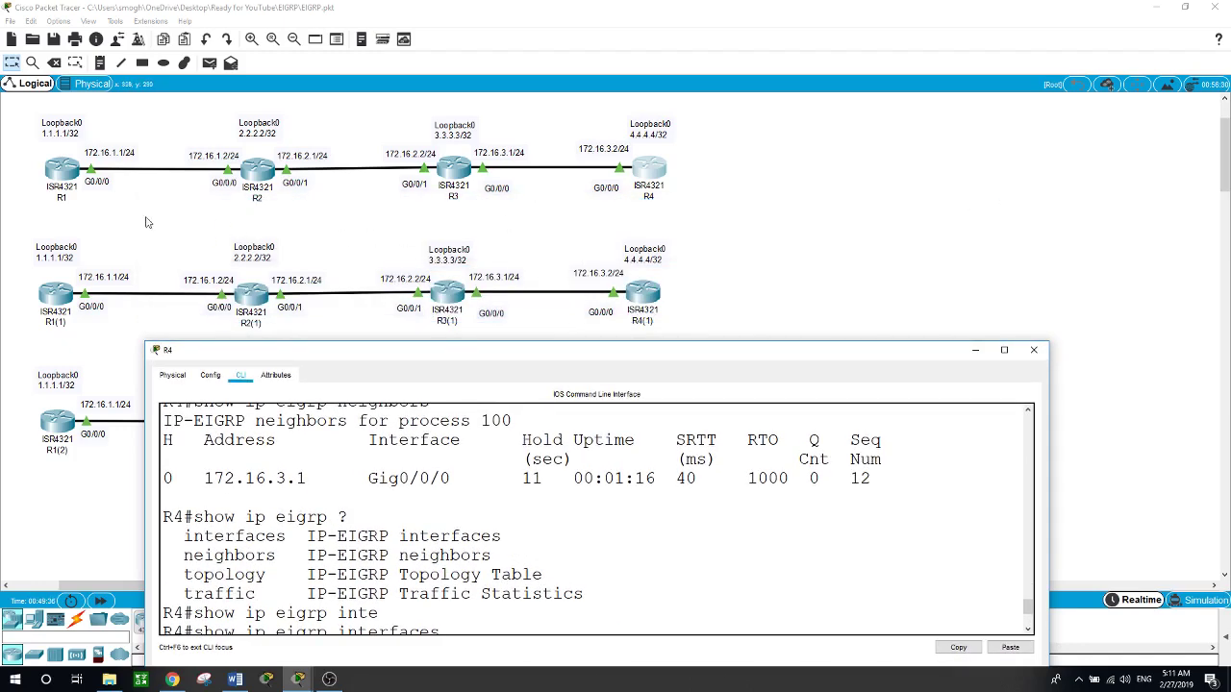
{"action": "left_click", "coordinate": [75, 181]}
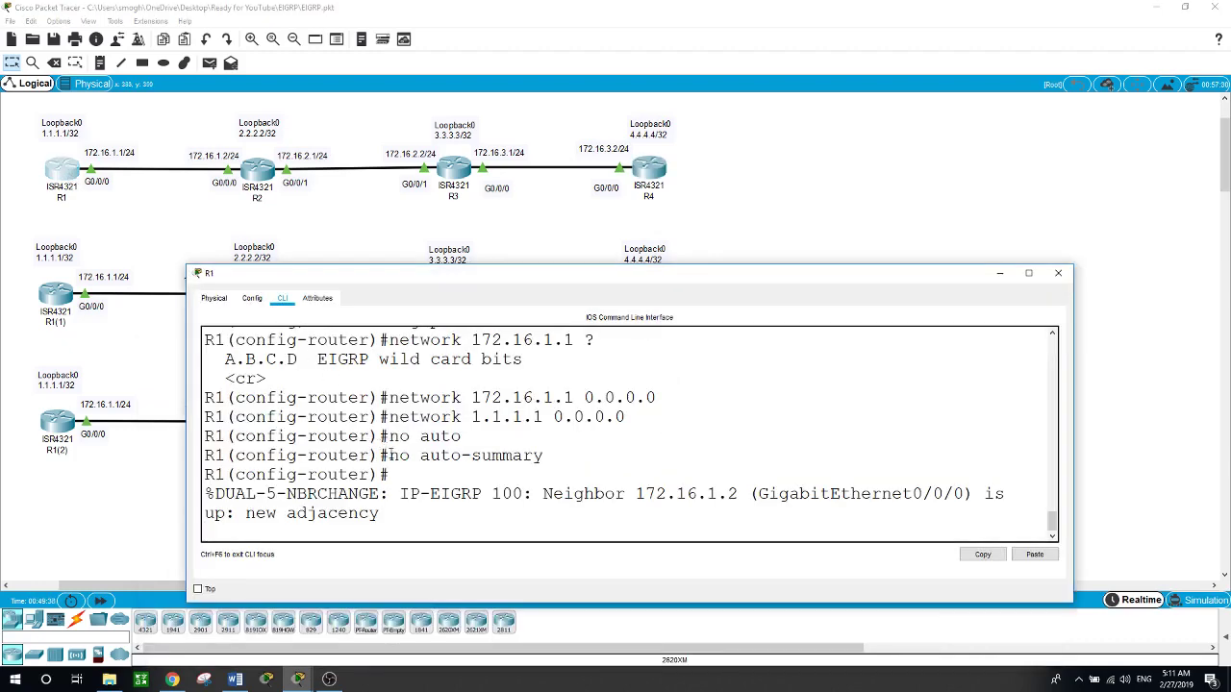
{"action": "key", "text": "Return"}
{"action": "type", "text": "end"}
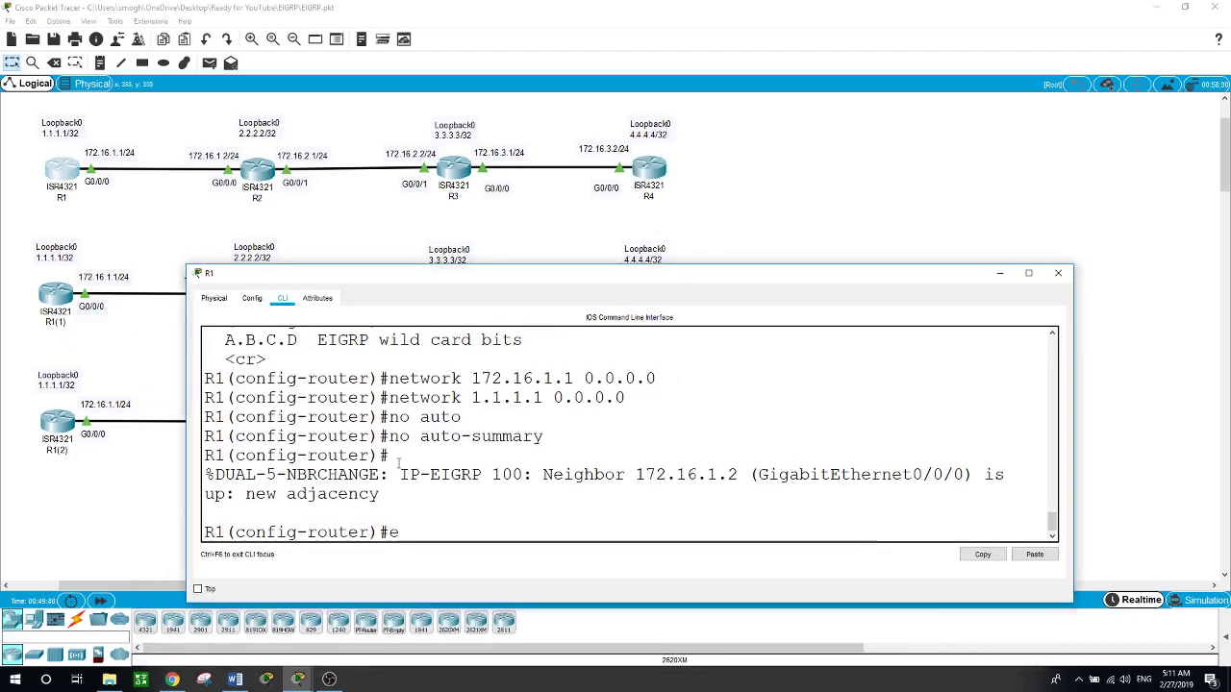
{"action": "key", "text": "Return"}
{"action": "type", "text": "pin"}
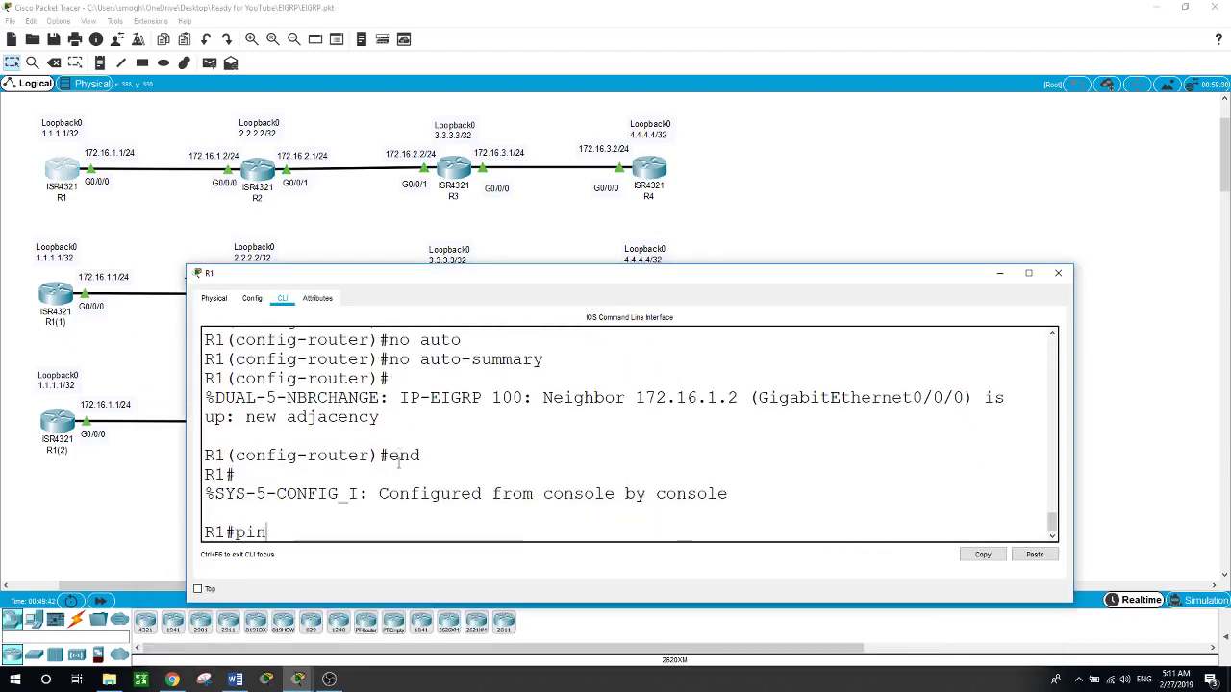
{"action": "type", "text": "g 4.4.4.4"}
{"action": "key", "text": "Return"}
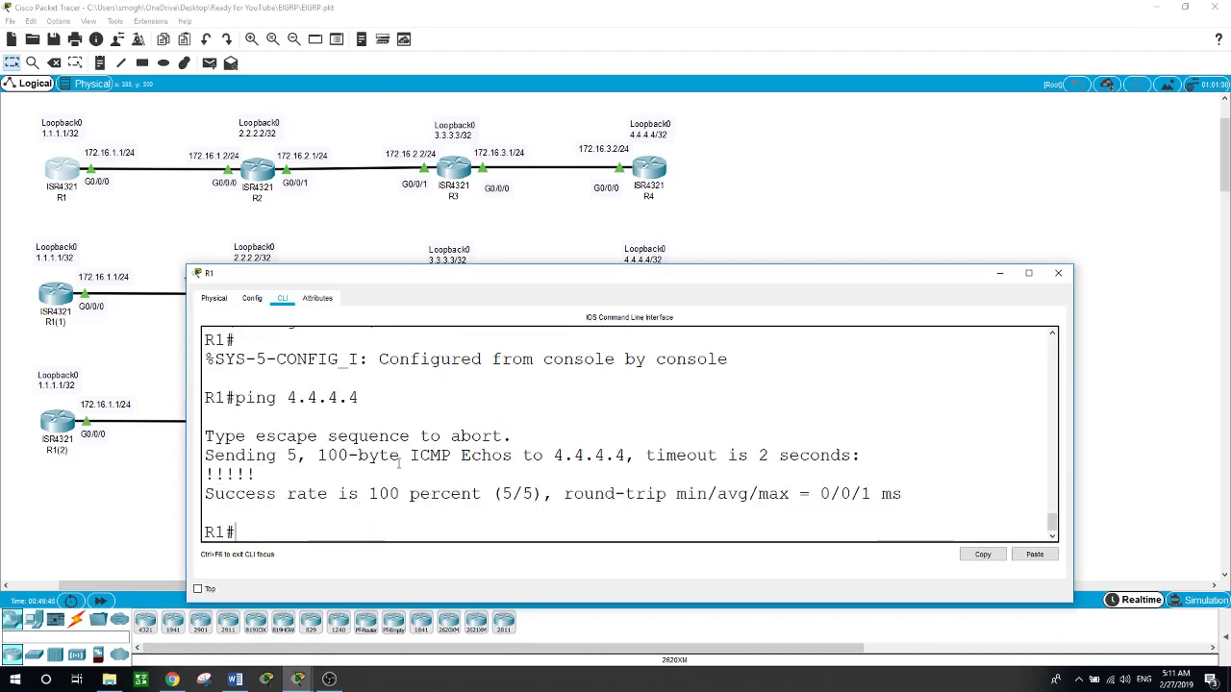
Open router R1(1) in the middle row, enter global configuration mode and start EIGRP process 100
{"action": "left_click", "coordinate": [757, 224]}
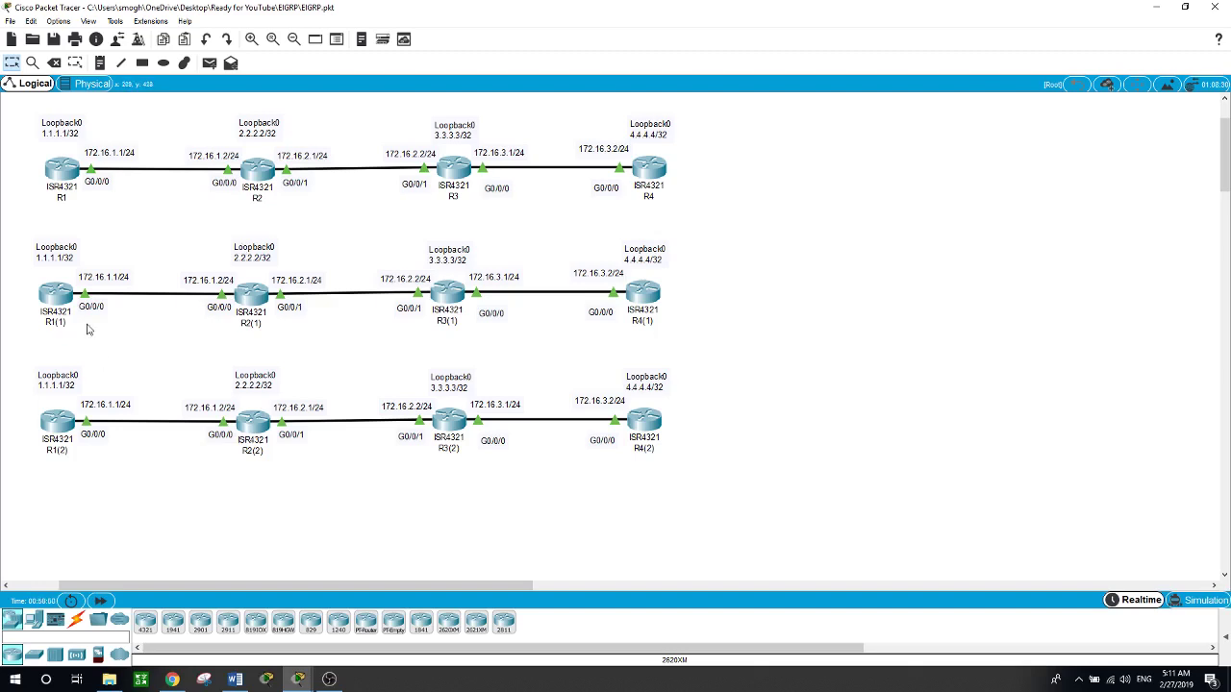
{"action": "left_click", "coordinate": [62, 294]}
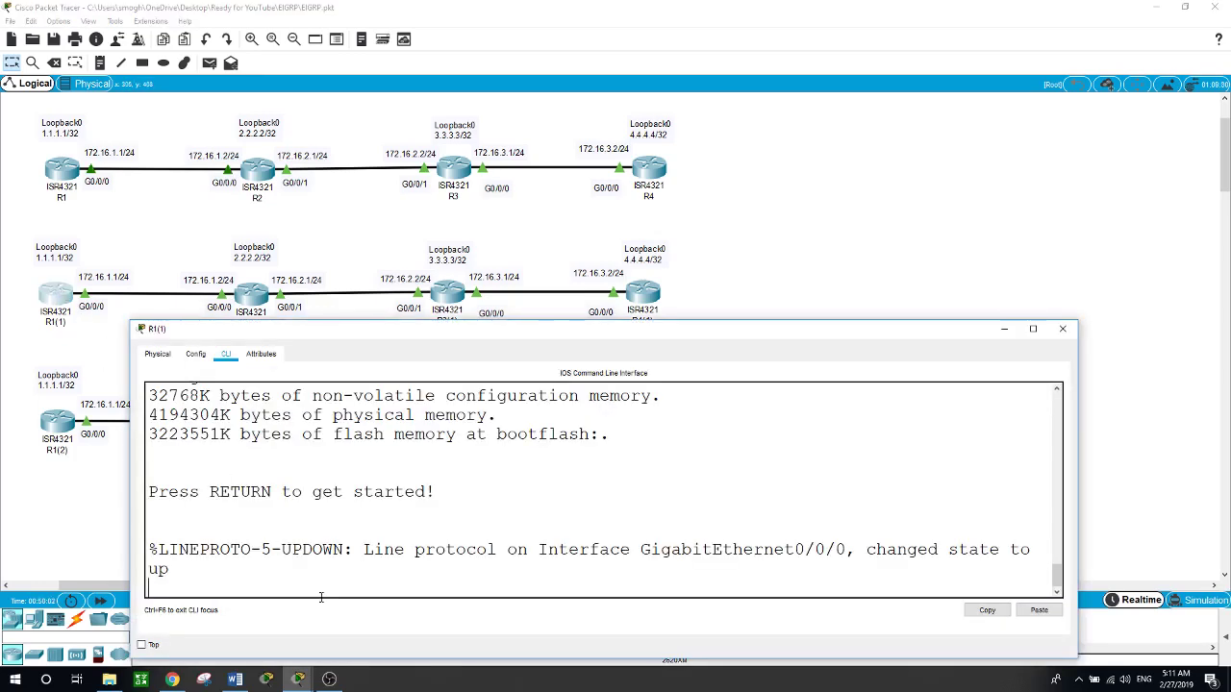
{"action": "key", "text": "Return"}
{"action": "type", "text": "en"}
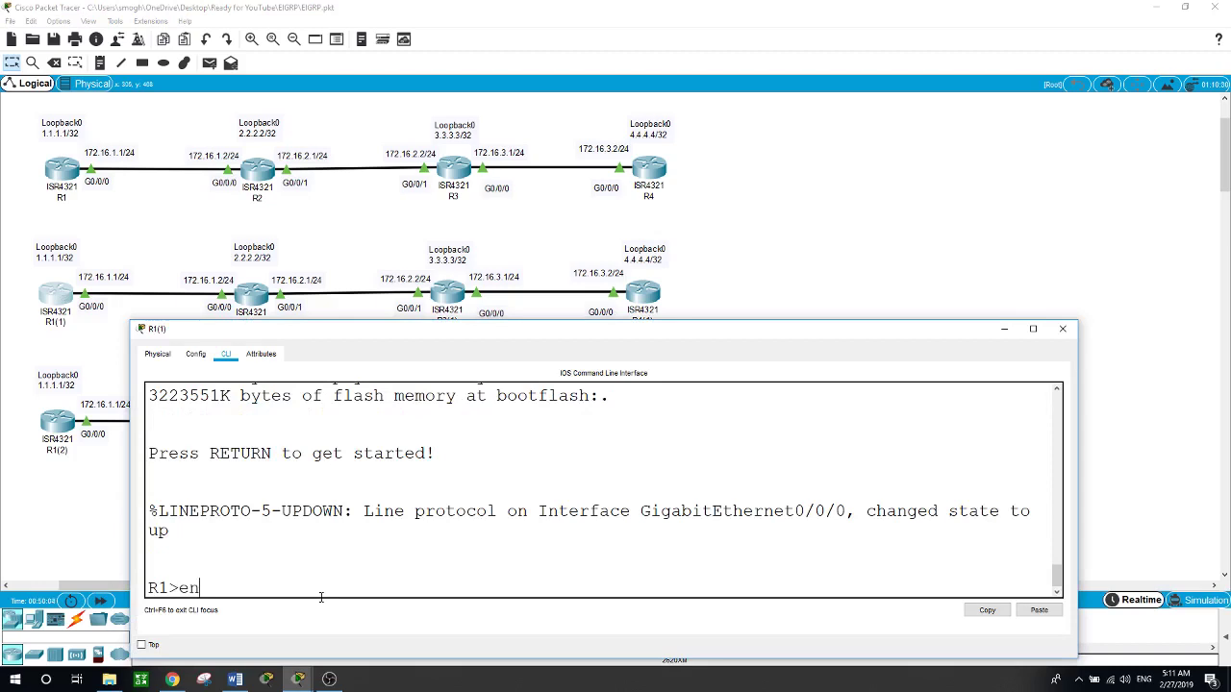
{"action": "key", "text": "Return"}
{"action": "type", "text": "conf t"}
{"action": "key", "text": "Return"}
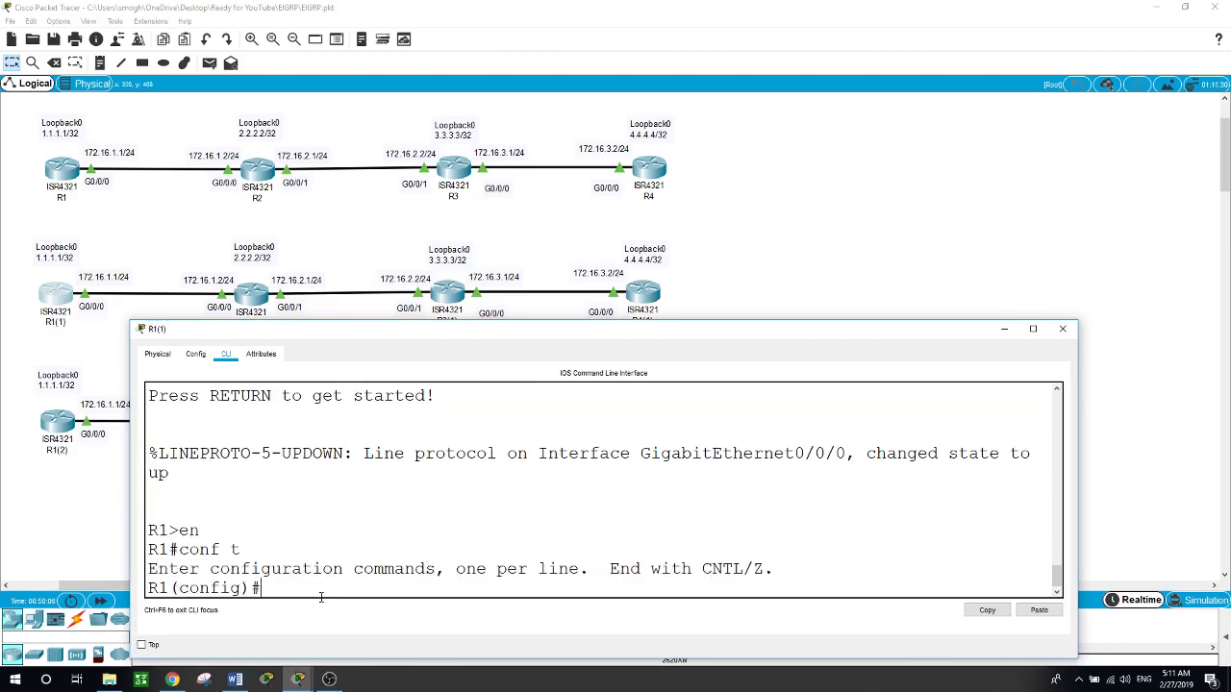
{"action": "type", "text": "route eigrp 100"}
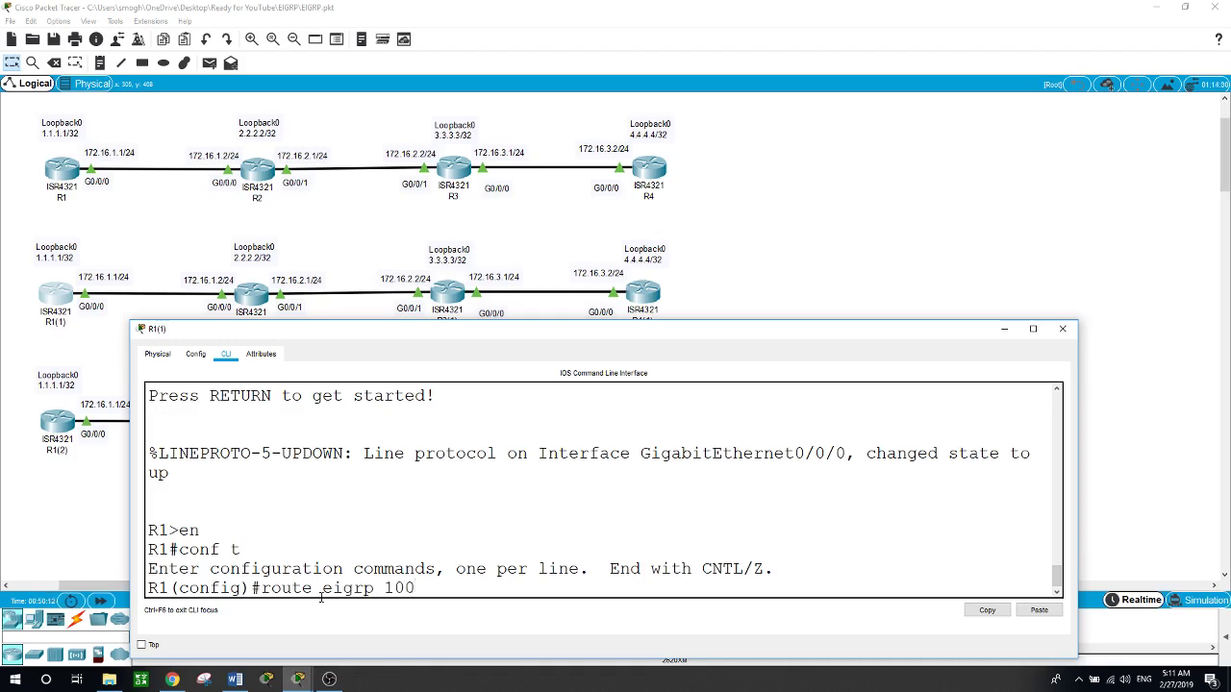
{"action": "key", "text": "Return"}
Check the options for the network 1.1.1.1 statement on R1(1) and advertise it in EIGRP with wildcard 0.0.0.0
{"action": "type", "text": "nt"}
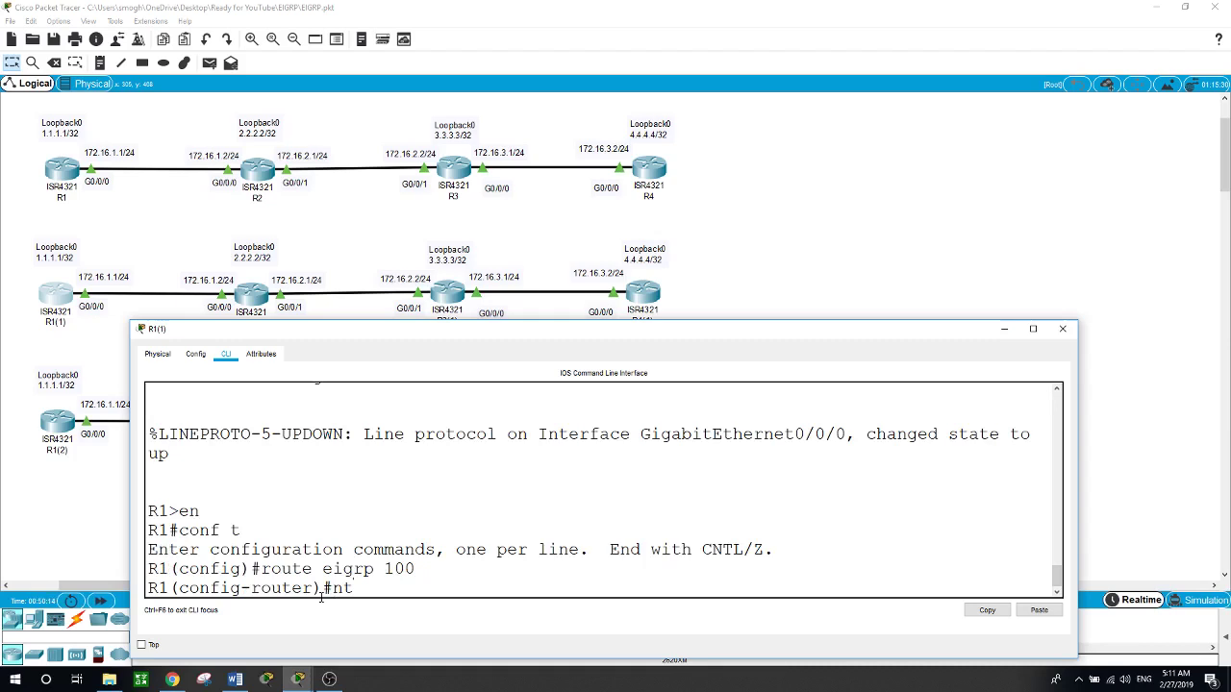
{"action": "key", "text": "BackSpace"}
{"action": "type", "text": "etwork 11.1.1.1 ?"}
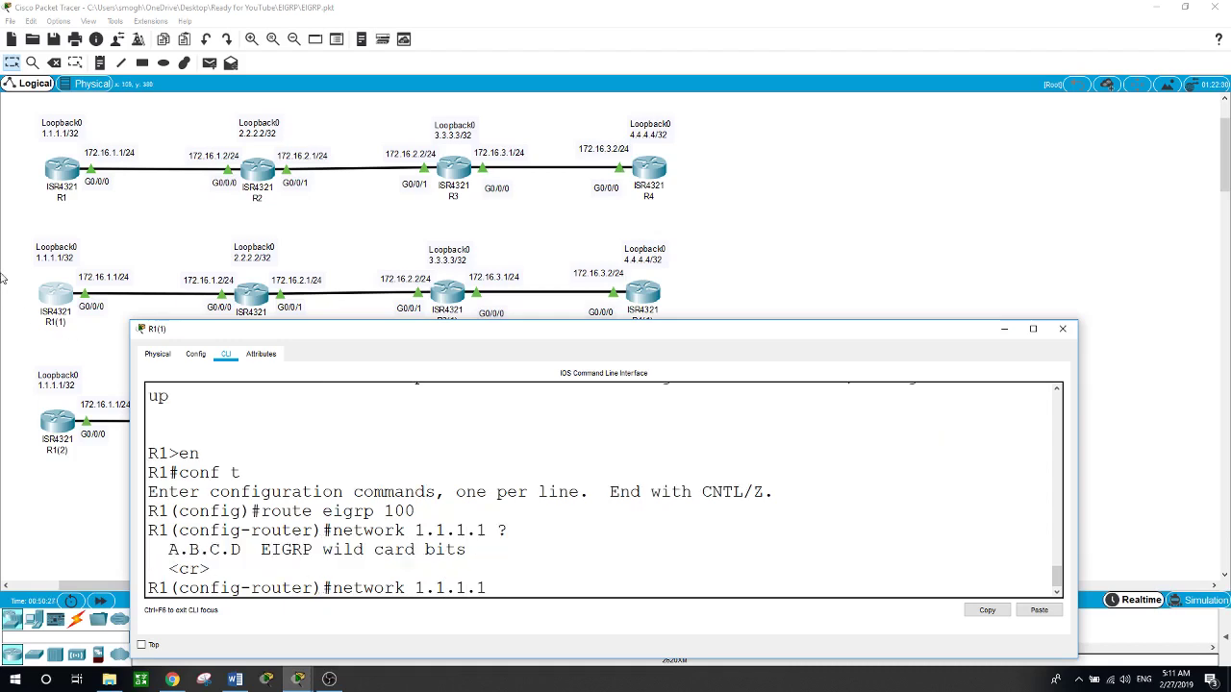
{"action": "type", "text": "0.0.0.0"}
{"action": "key", "text": "Return"}
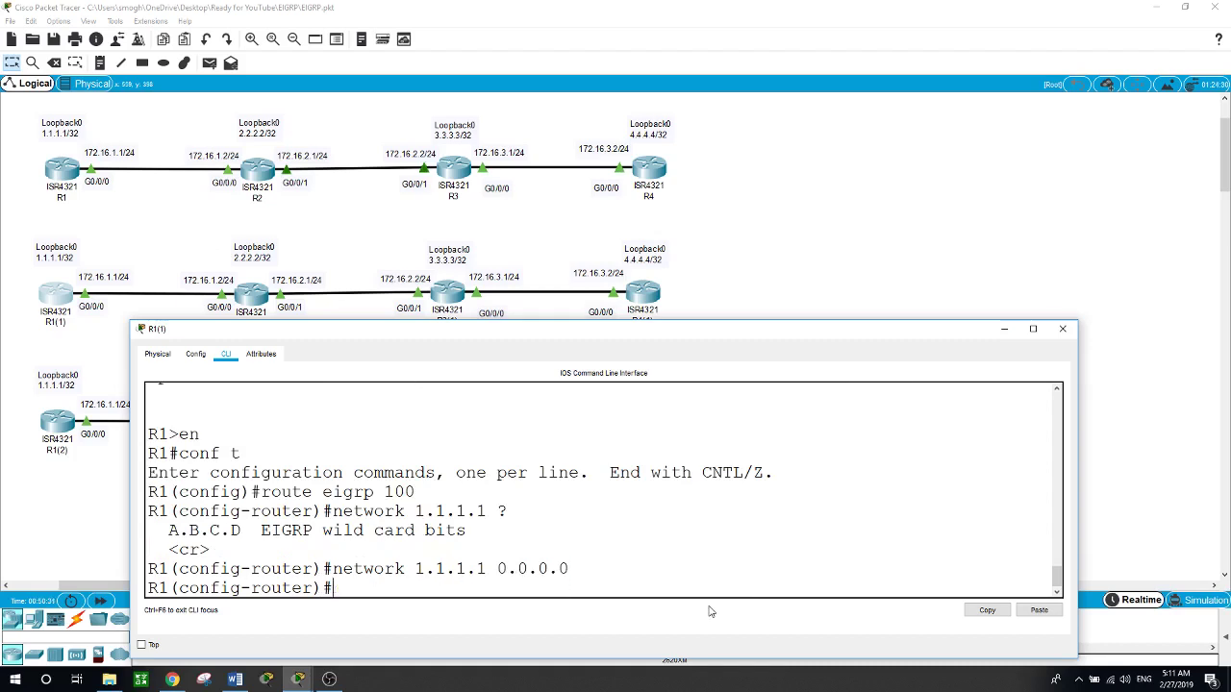
Advertise network 172.16.1.0 with wildcard 0.0.0.255 on R1(1) and disable automatic summarization
{"action": "type", "text": "network 172"}
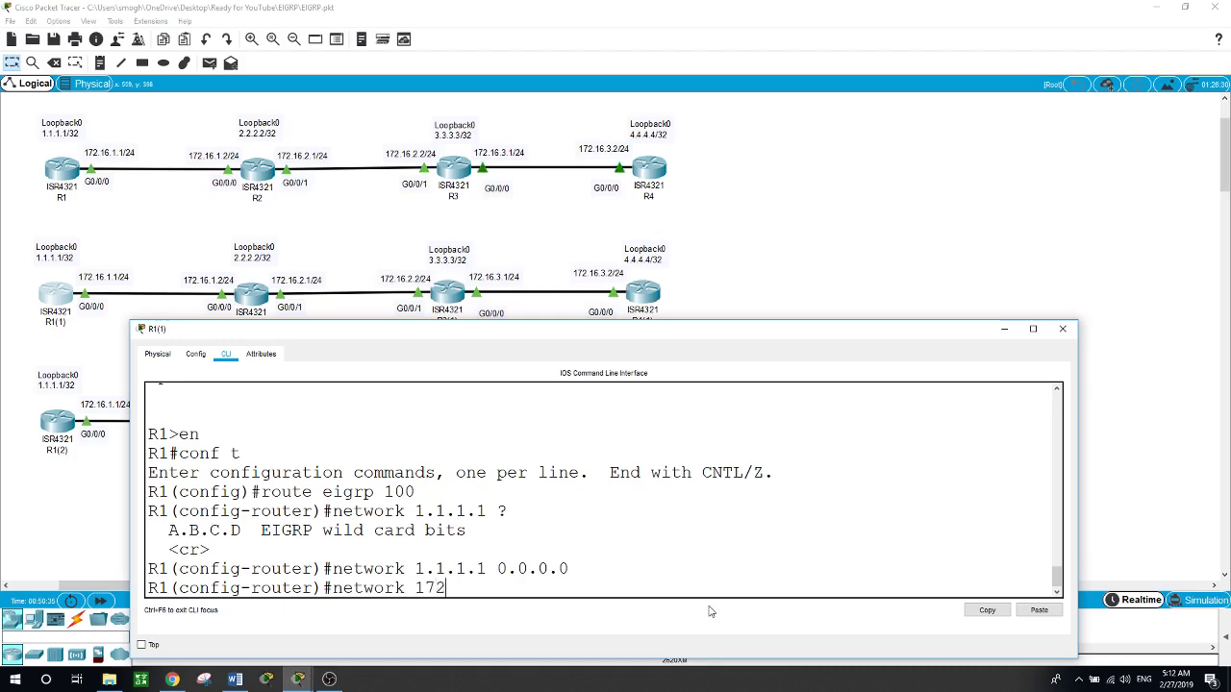
{"action": "type", "text": ".16.1.0 0.0.0.255"}
{"action": "key", "text": "Return"}
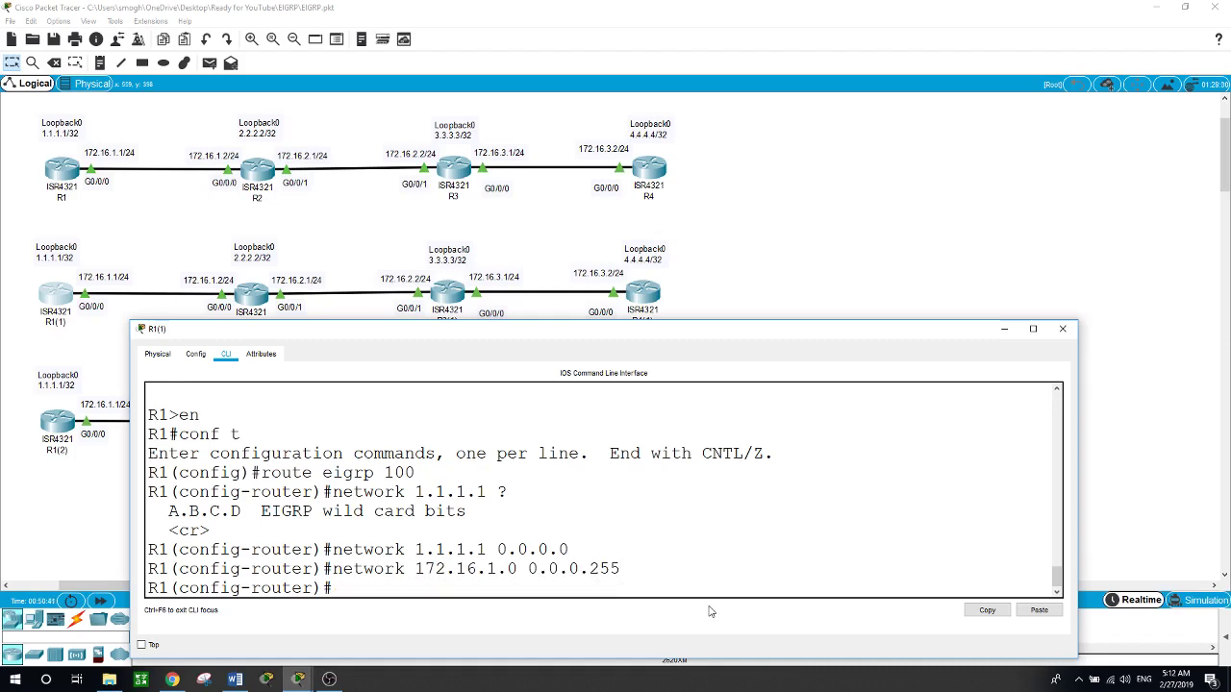
{"action": "type", "text": "no auto-summary"}
{"action": "key", "text": "Tab"}
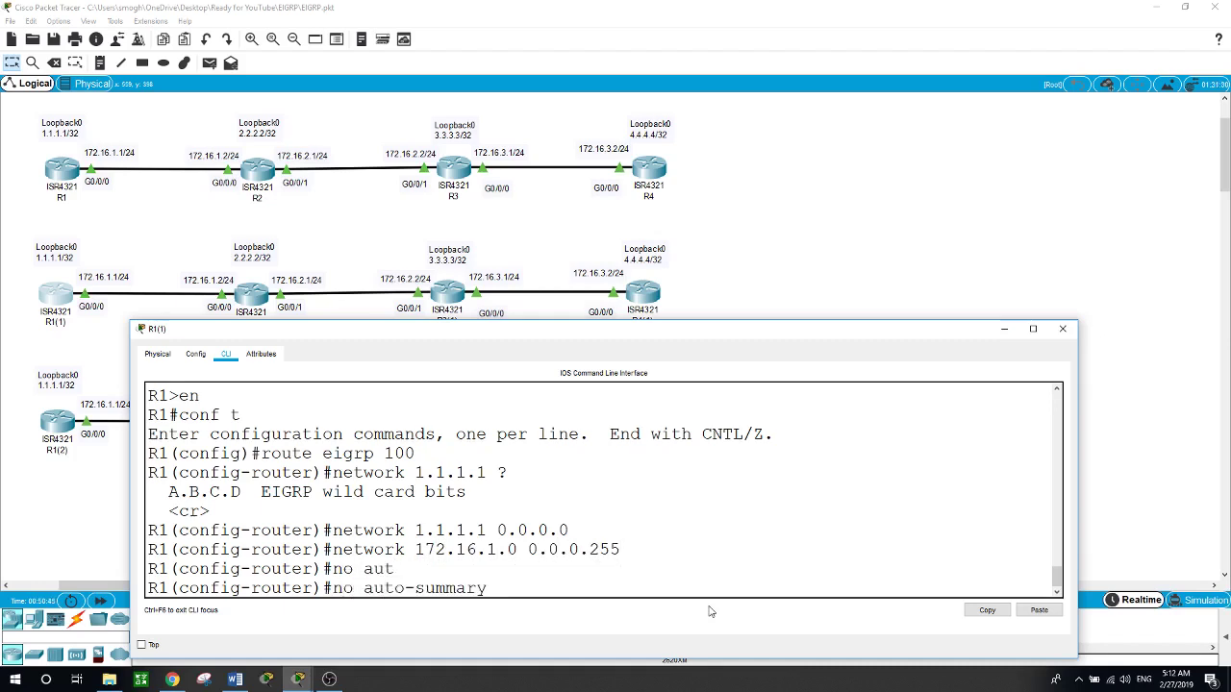
{"action": "key", "text": "Return"}
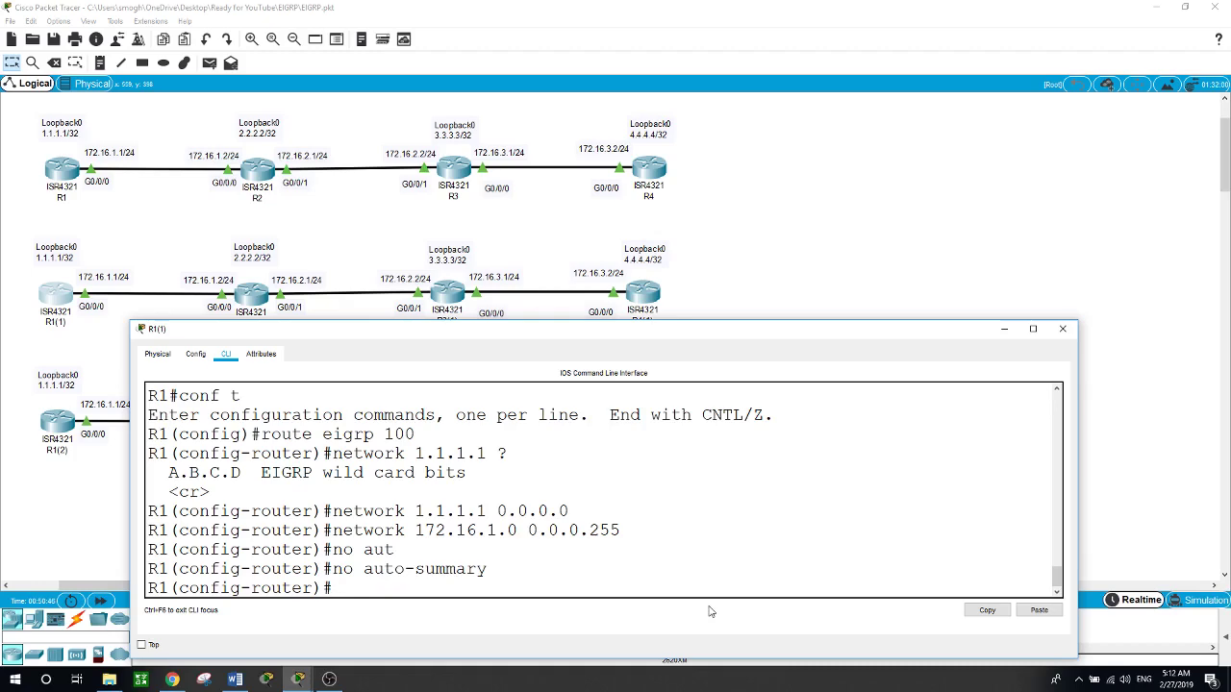
Open router R2(1) in the middle row, enter global configuration mode and start EIGRP process 100
{"action": "left_click", "coordinate": [263, 304]}
{"action": "left_click", "coordinate": [262, 304]}
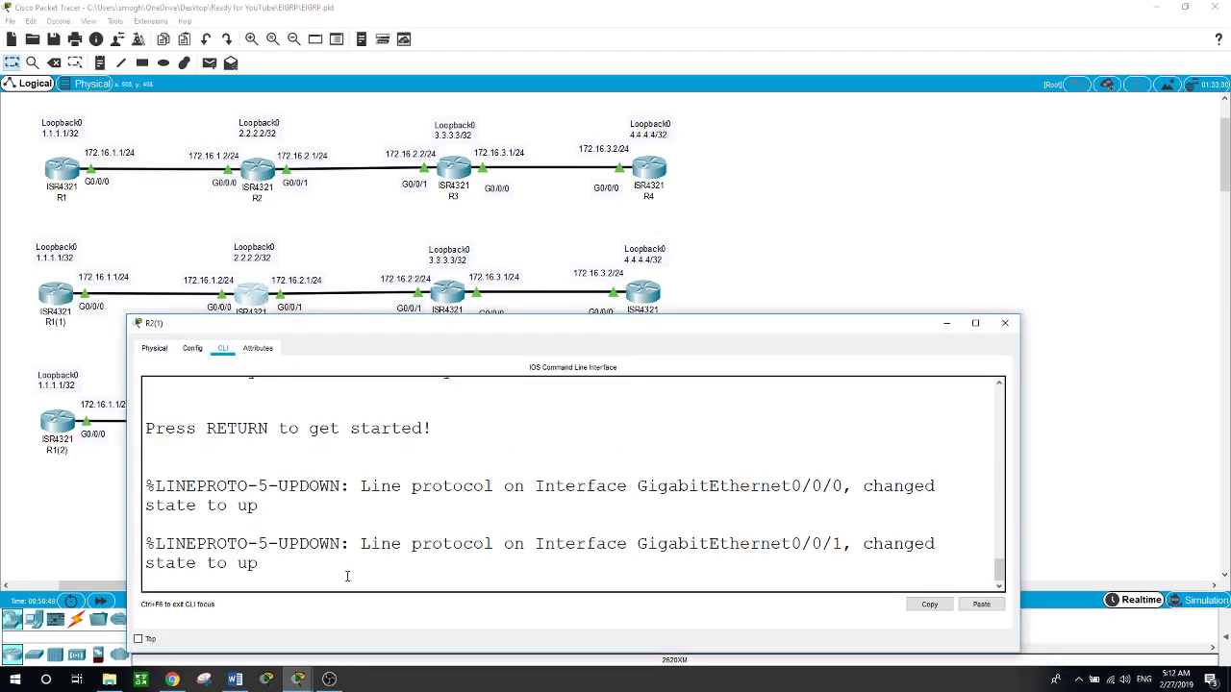
{"action": "key", "text": "Return"}
{"action": "type", "text": "en"}
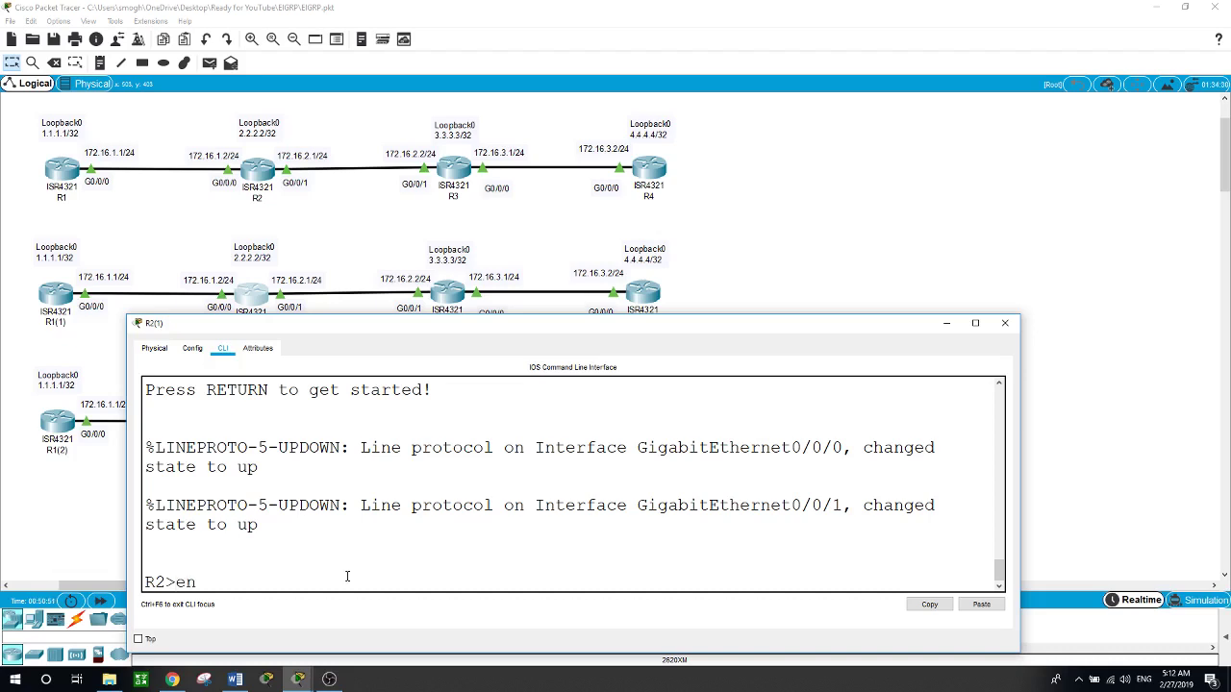
{"action": "key", "text": "Return"}
{"action": "type", "text": "conf t"}
{"action": "key", "text": "Return"}
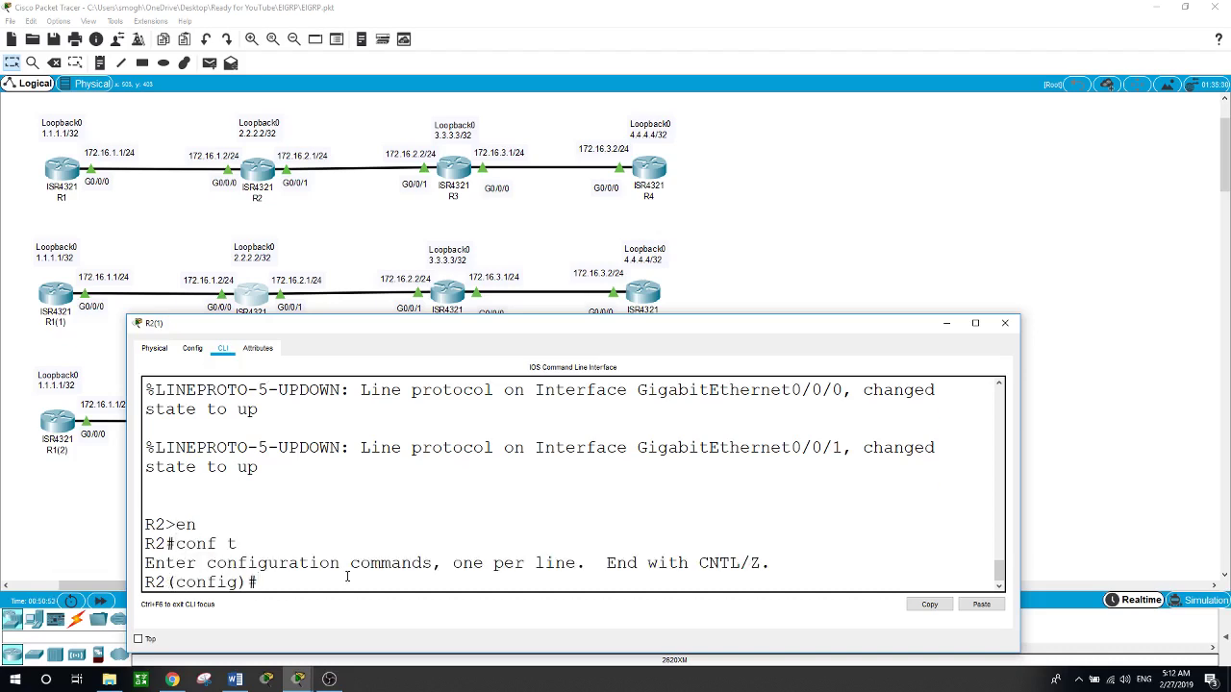
{"action": "type", "text": "router eigrp 100"}
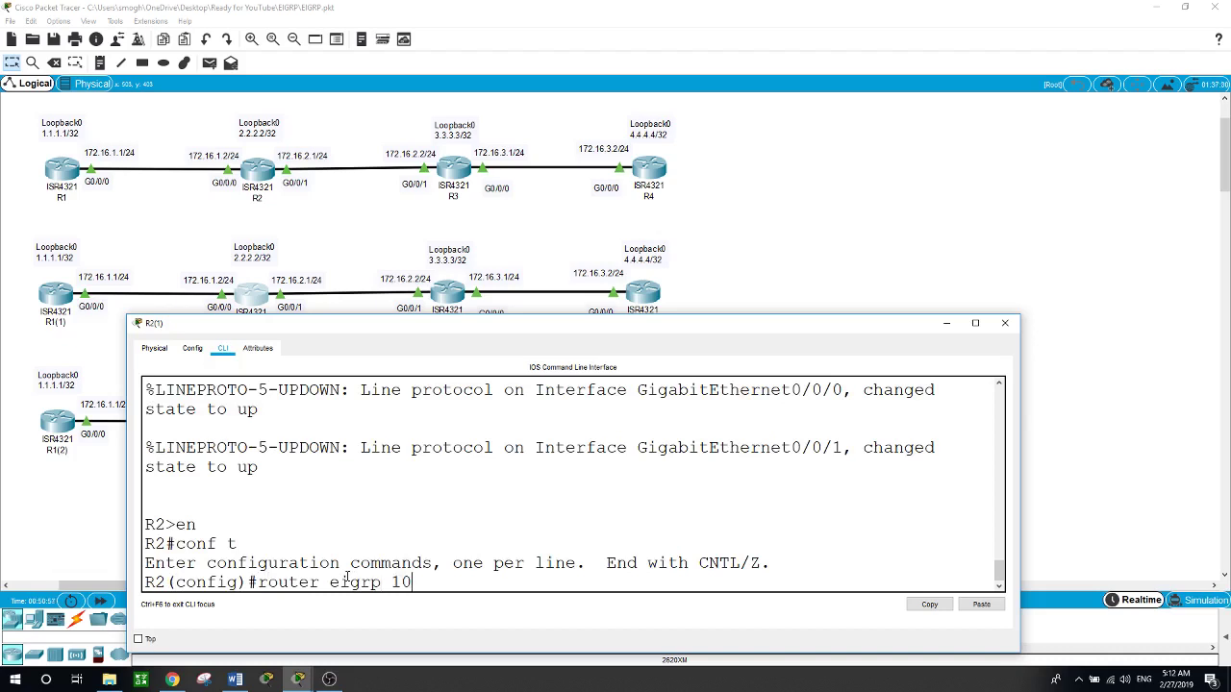
{"action": "key", "text": "Return"}
Advertise R2(1)'s loopback 2.2.2.2 in EIGRP 100 with wildcard 0.0.0.0
{"action": "type", "text": "int"}
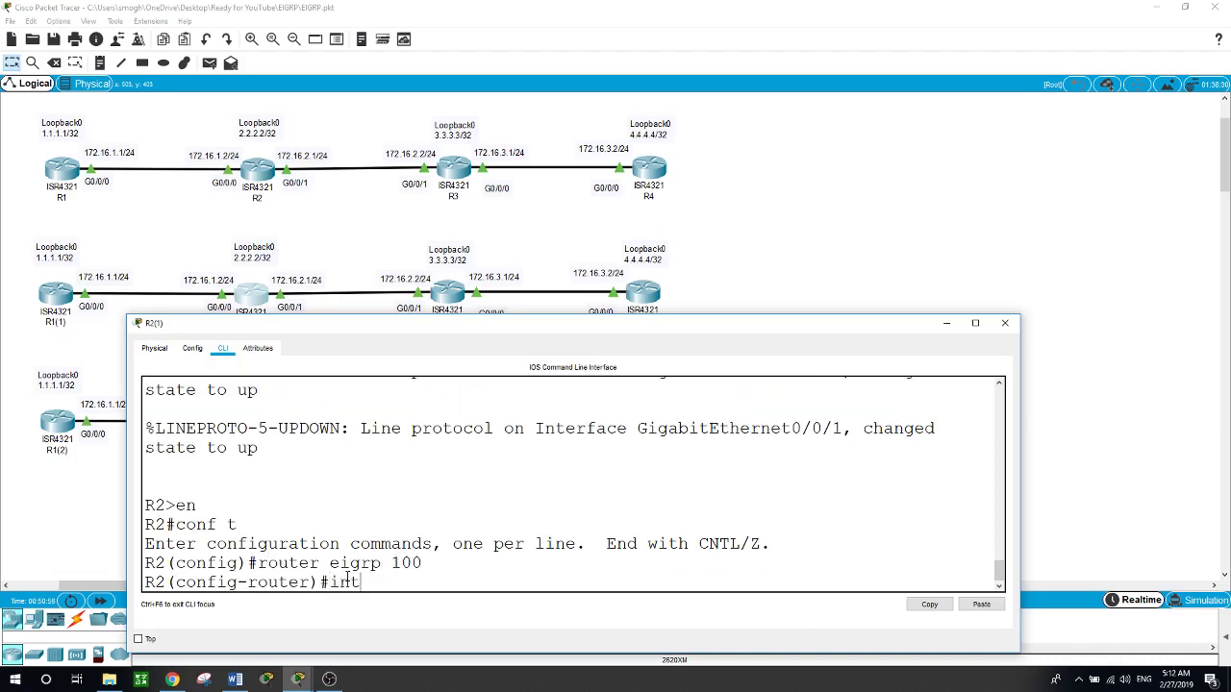
{"action": "key", "text": "BackSpace"}
{"action": "key", "text": "BackSpace"}
{"action": "key", "text": "BackSpace"}
{"action": "type", "text": "network 2.2.2.2 0.0.0.0"}
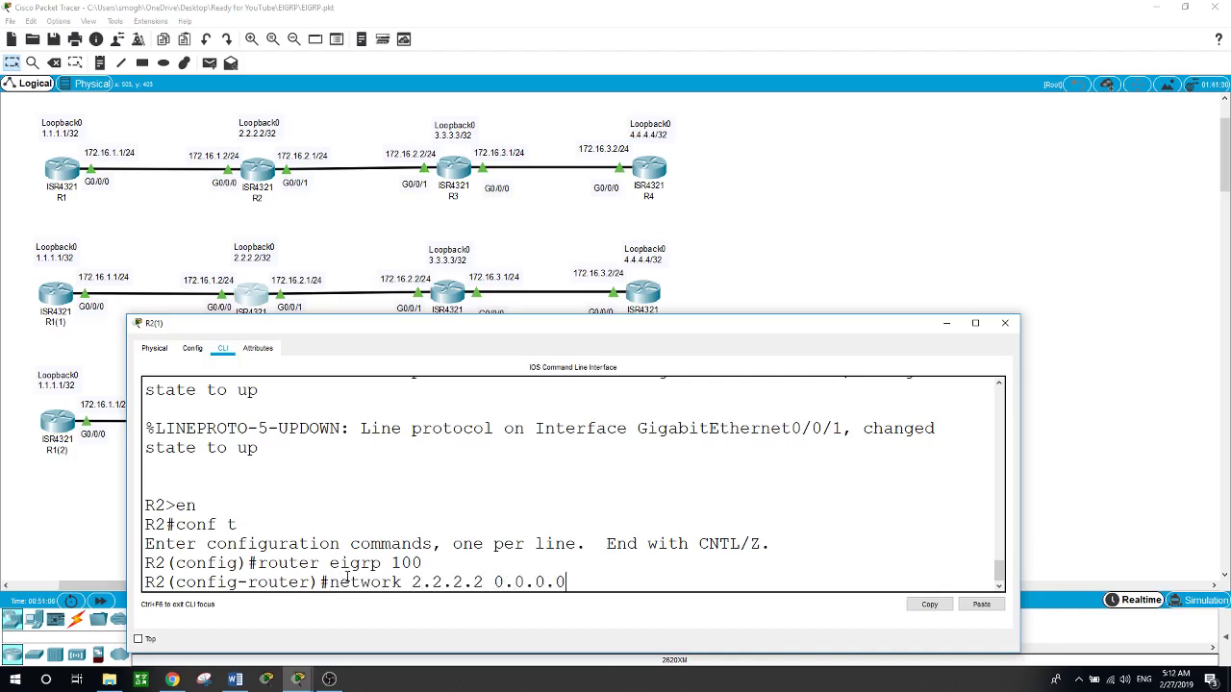
{"action": "key", "text": "Return"}
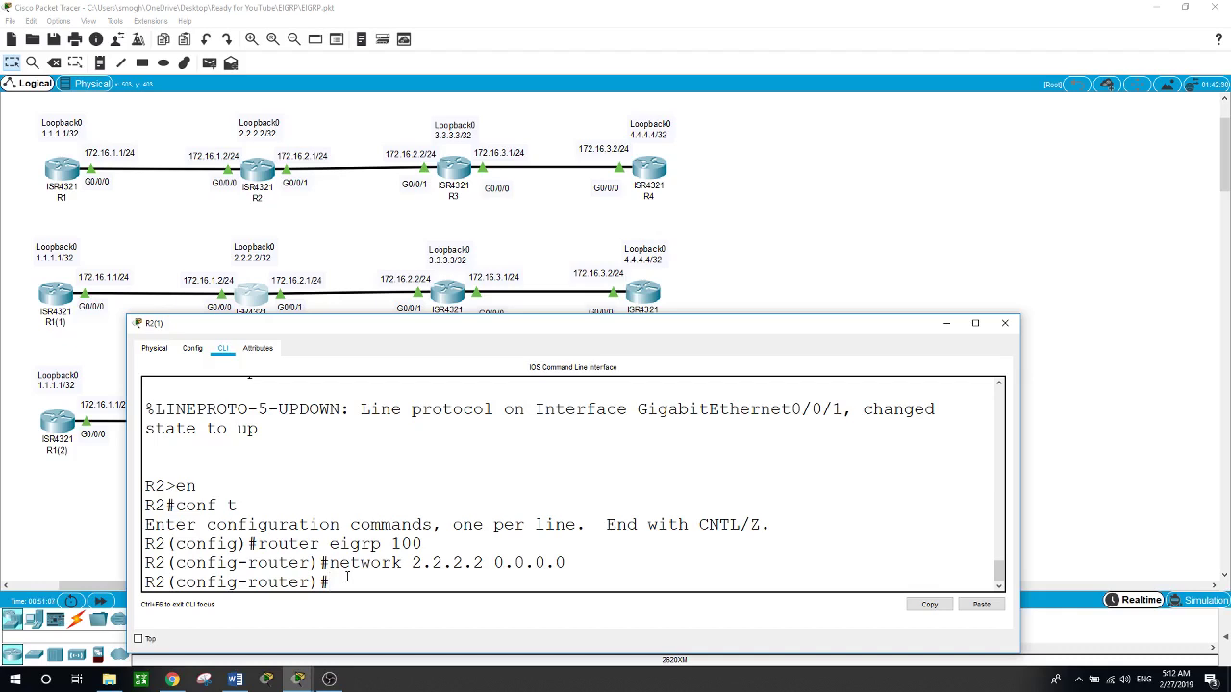
Advertise networks 172.16.1.0 and 172.16.2.0 on R2(1), each with wildcard 0.0.0.255
{"action": "type", "text": "network 172.16.1.0 0.0.0"}
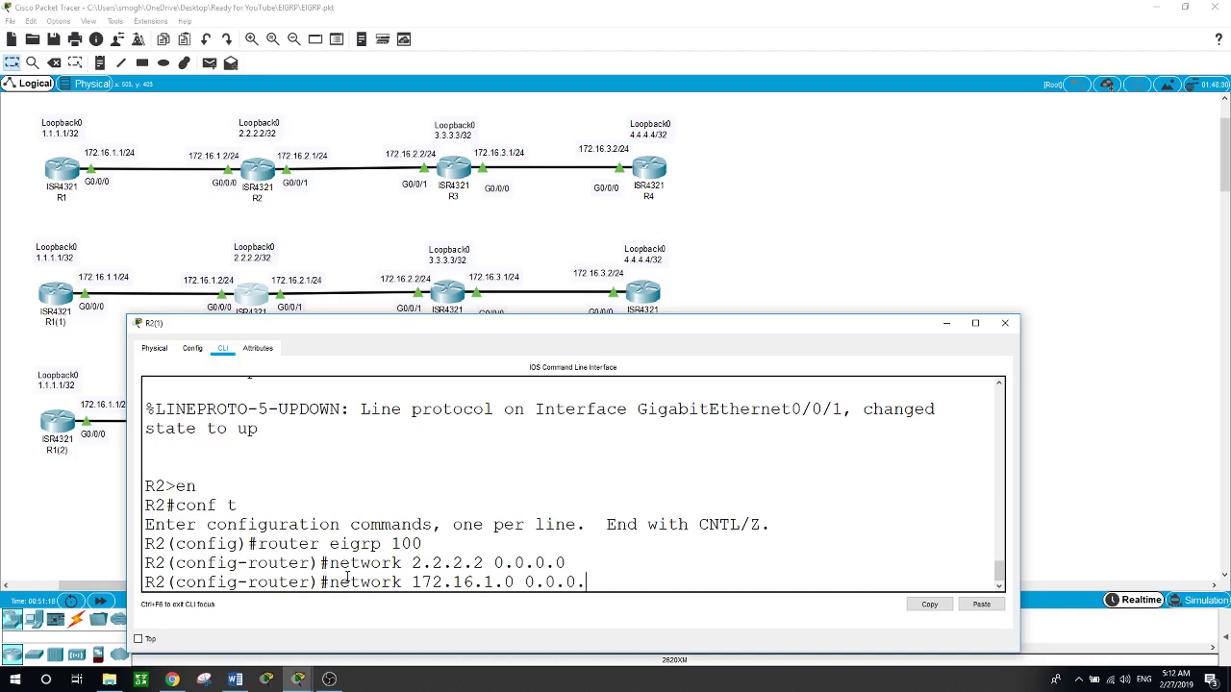
{"action": "type", "text": ".255"}
{"action": "key", "text": "Return"}
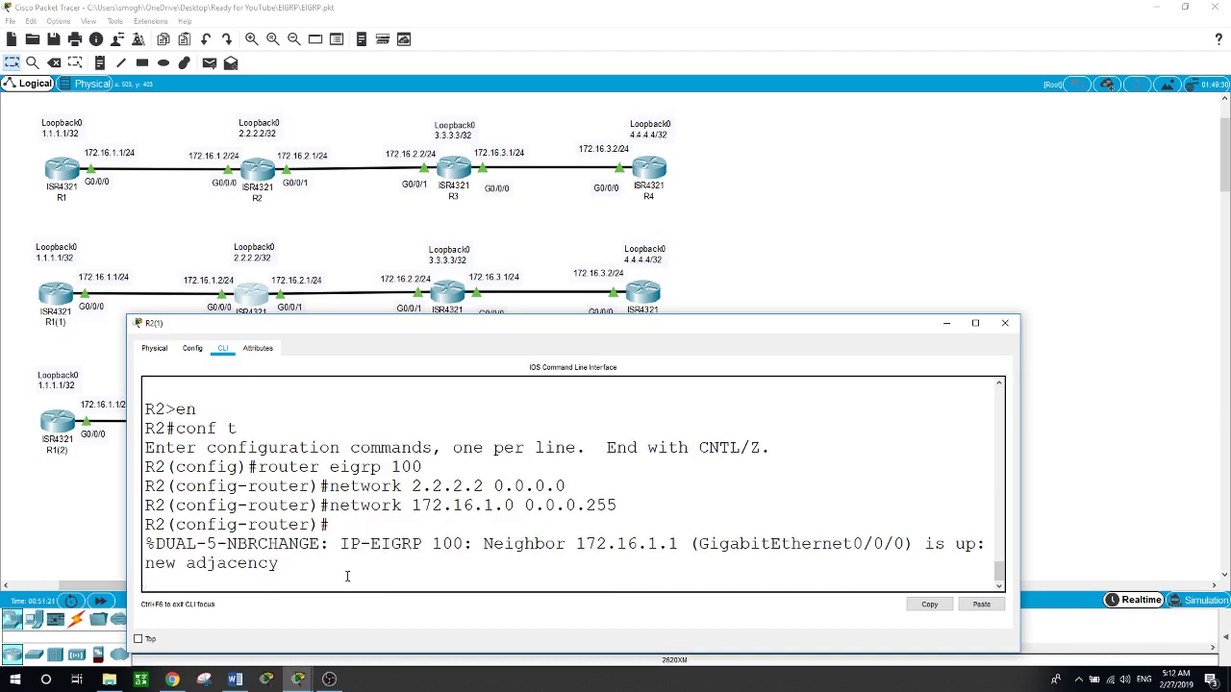
{"action": "key", "text": "Return"}
{"action": "type", "text": "network "}
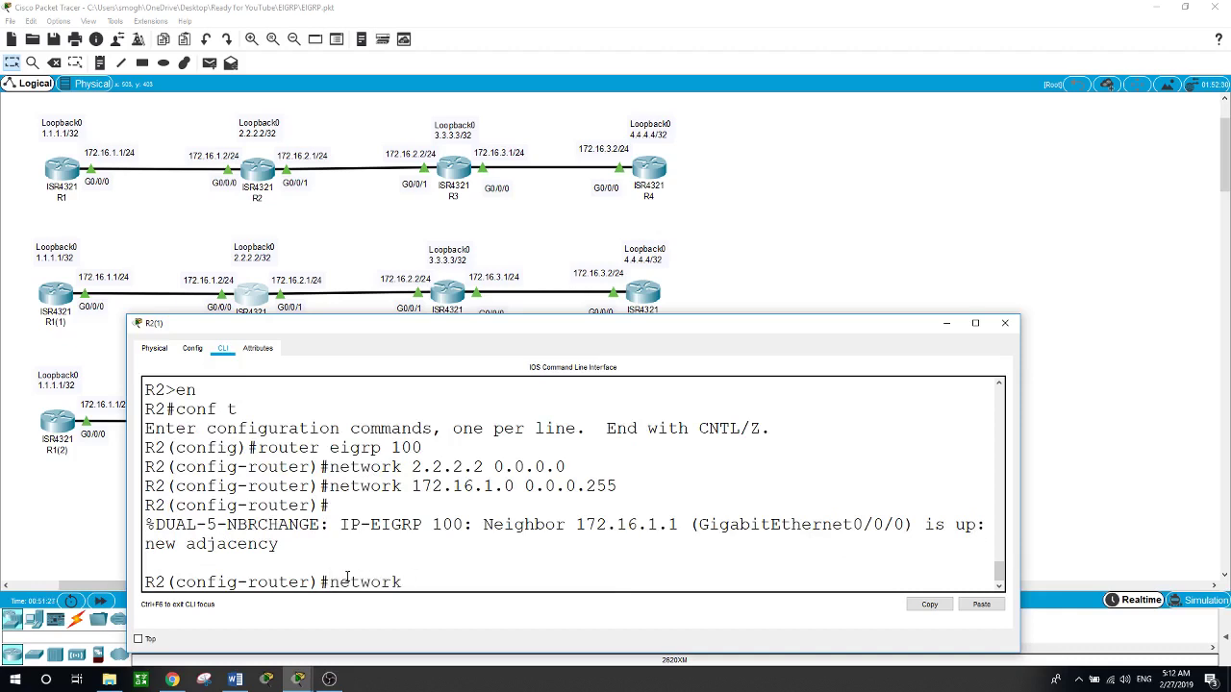
{"action": "type", "text": "172.16.2.0 0.0.0.255"}
{"action": "key", "text": "Return"}
Disable automatic summarization for EIGRP 100 on R2(1) with no auto-summary
{"action": "type", "text": "no aut"}
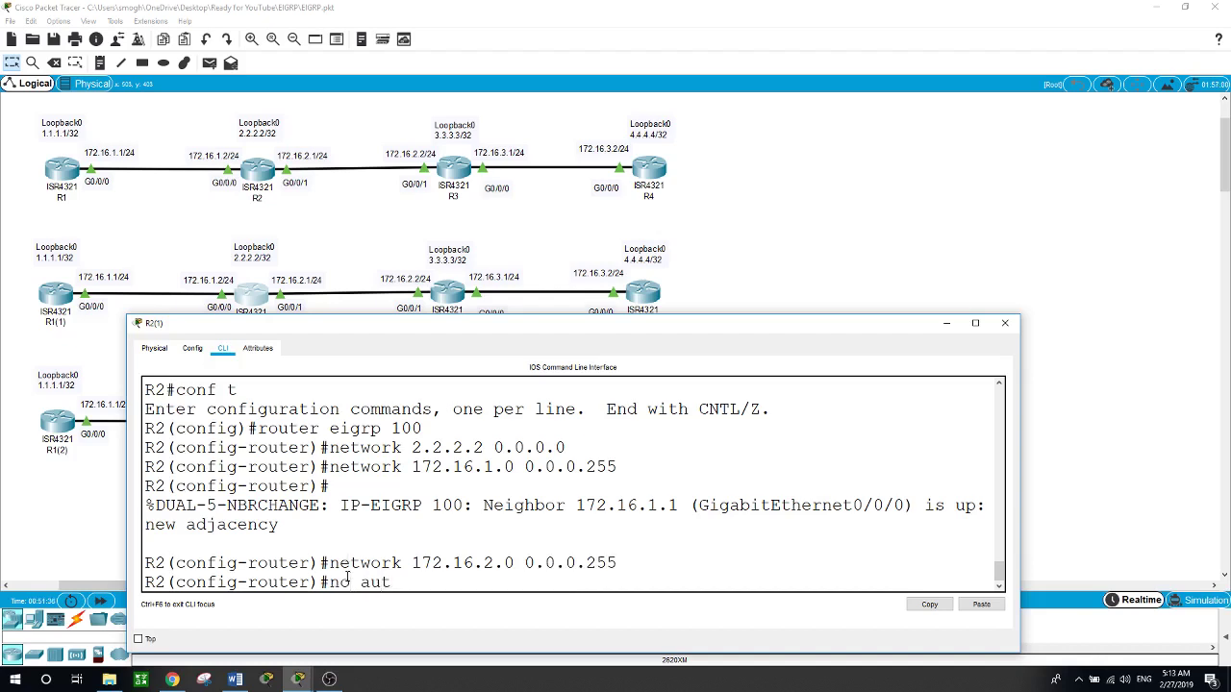
{"action": "key", "text": "Tab"}
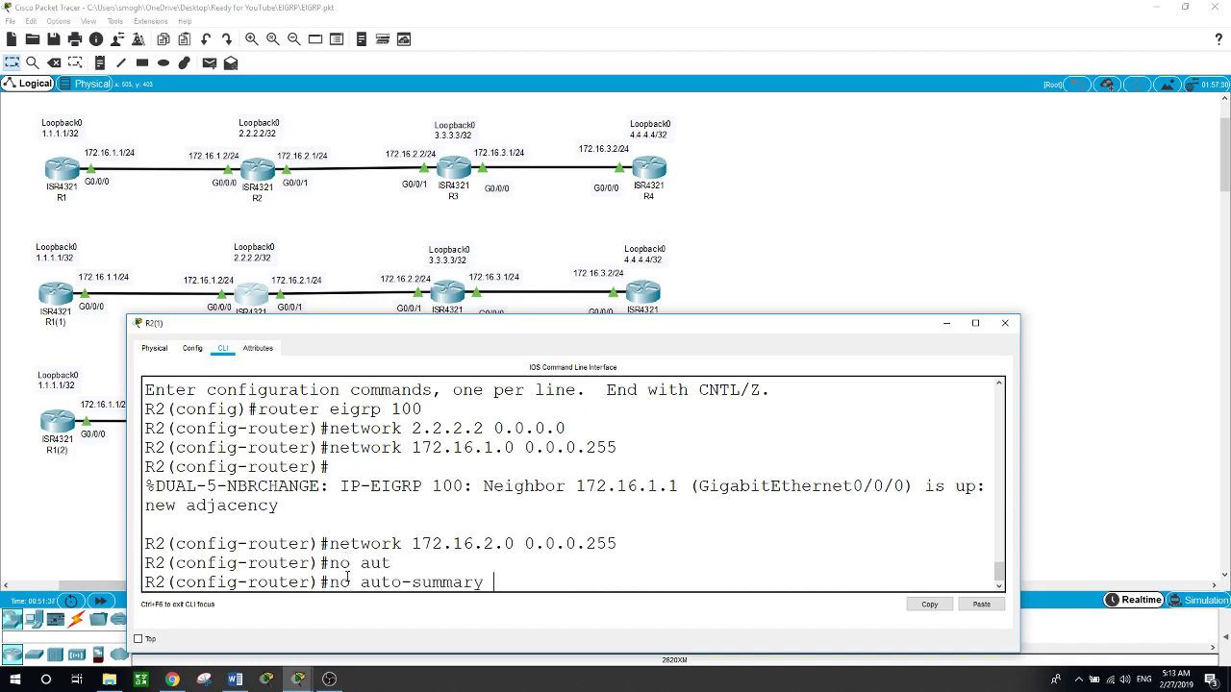
{"action": "key", "text": "Return"}
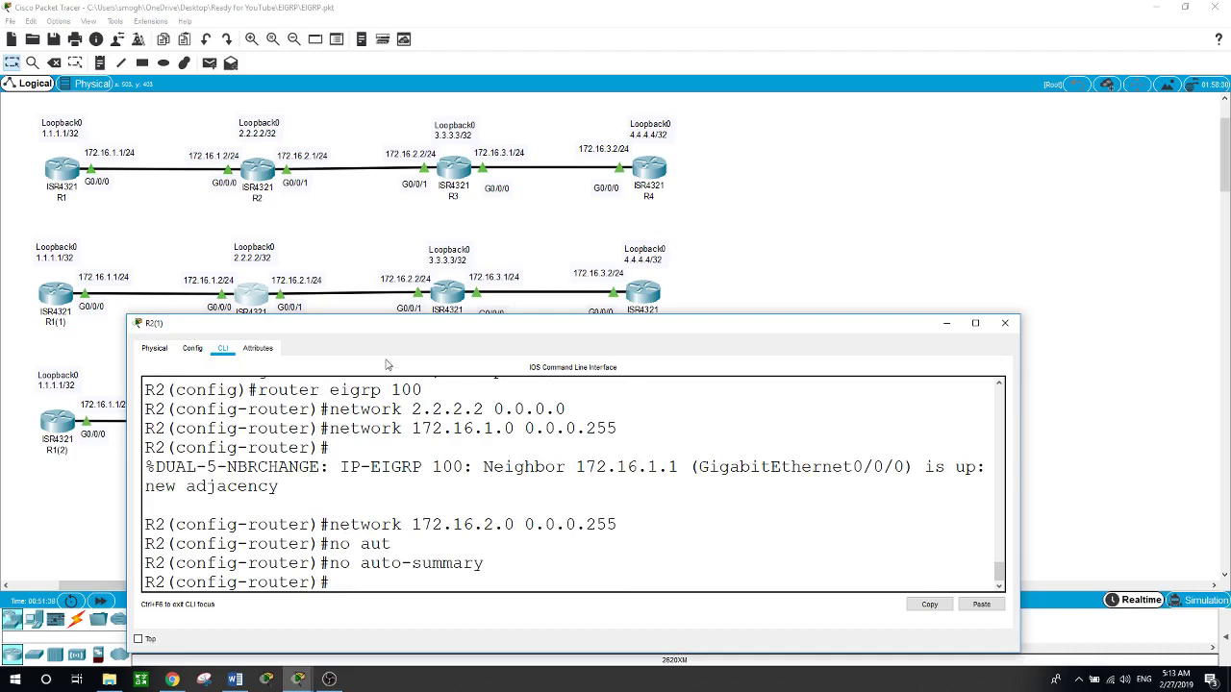
Open router R3(1) in the middle row, enter global configuration mode and start EIGRP process 100
{"action": "left_click", "coordinate": [447, 292]}
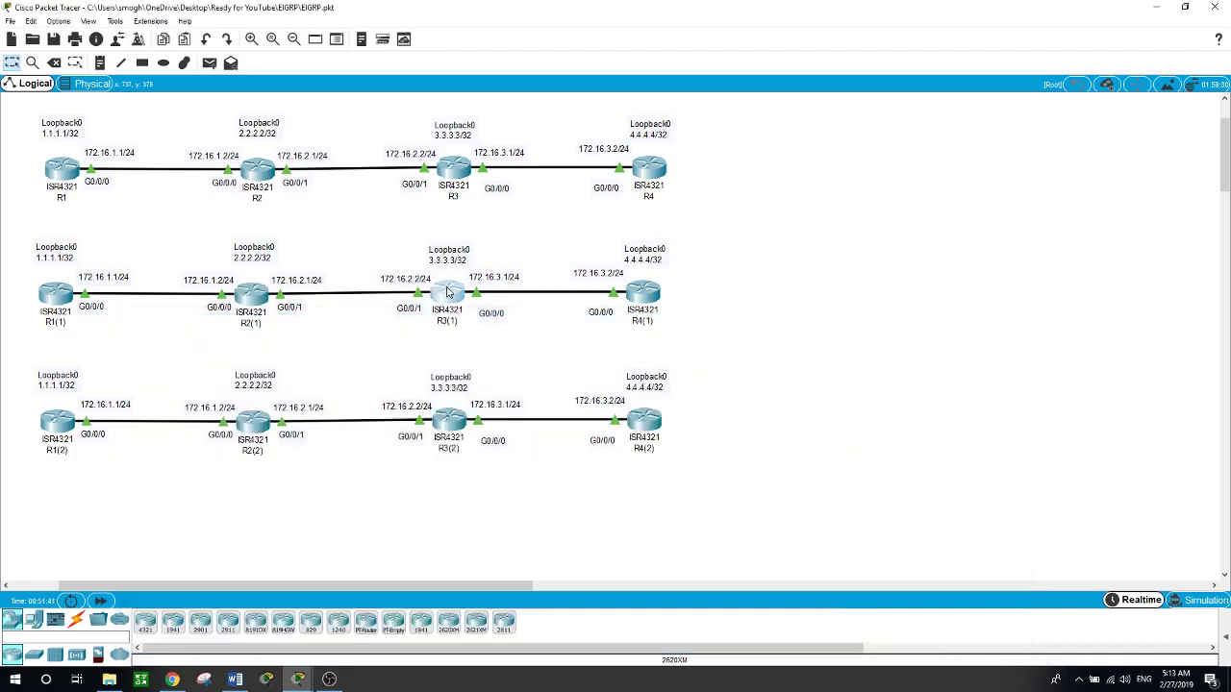
{"action": "left_click_drag", "start_coordinate": [454, 347], "coordinate": [407, 377]}
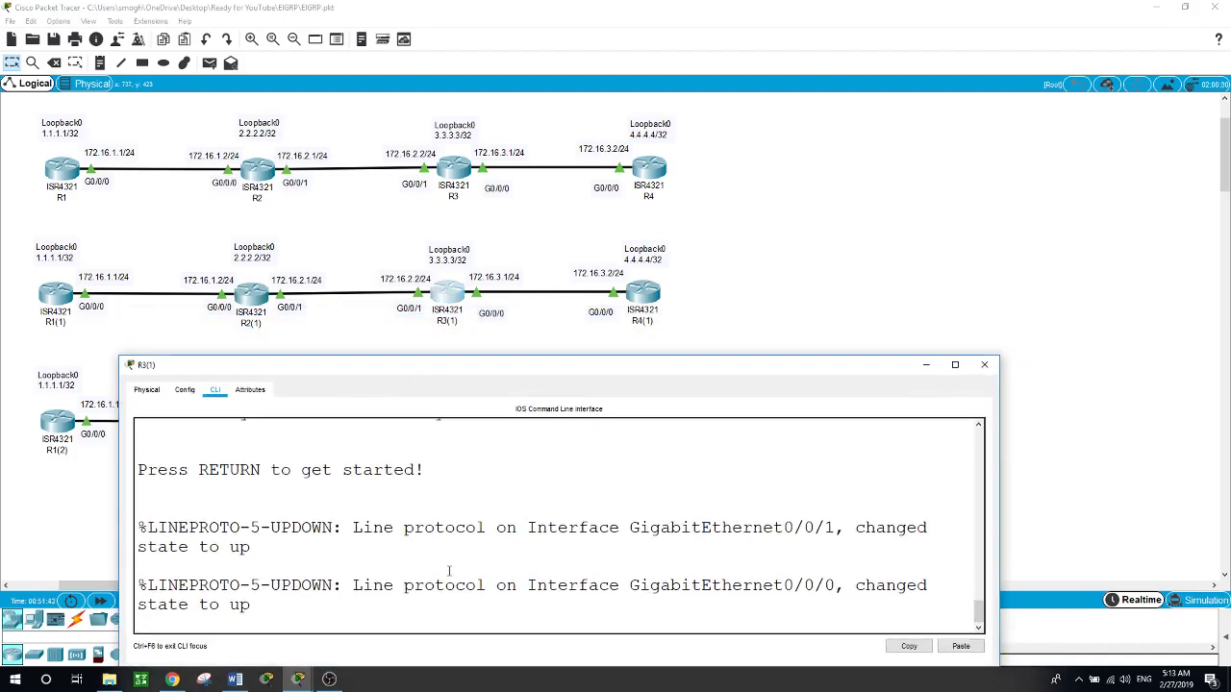
{"action": "key", "text": "Return"}
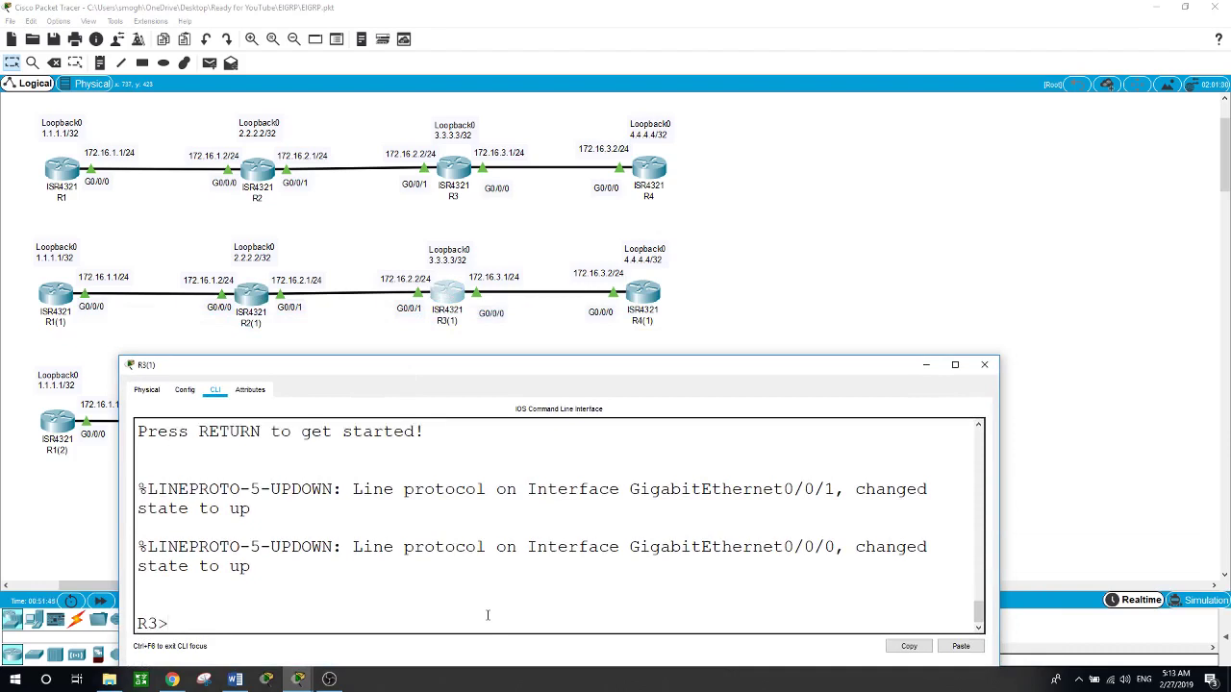
{"action": "type", "text": "en"}
{"action": "key", "text": "Return"}
{"action": "type", "text": "conf t"}
{"action": "key", "text": "Return"}
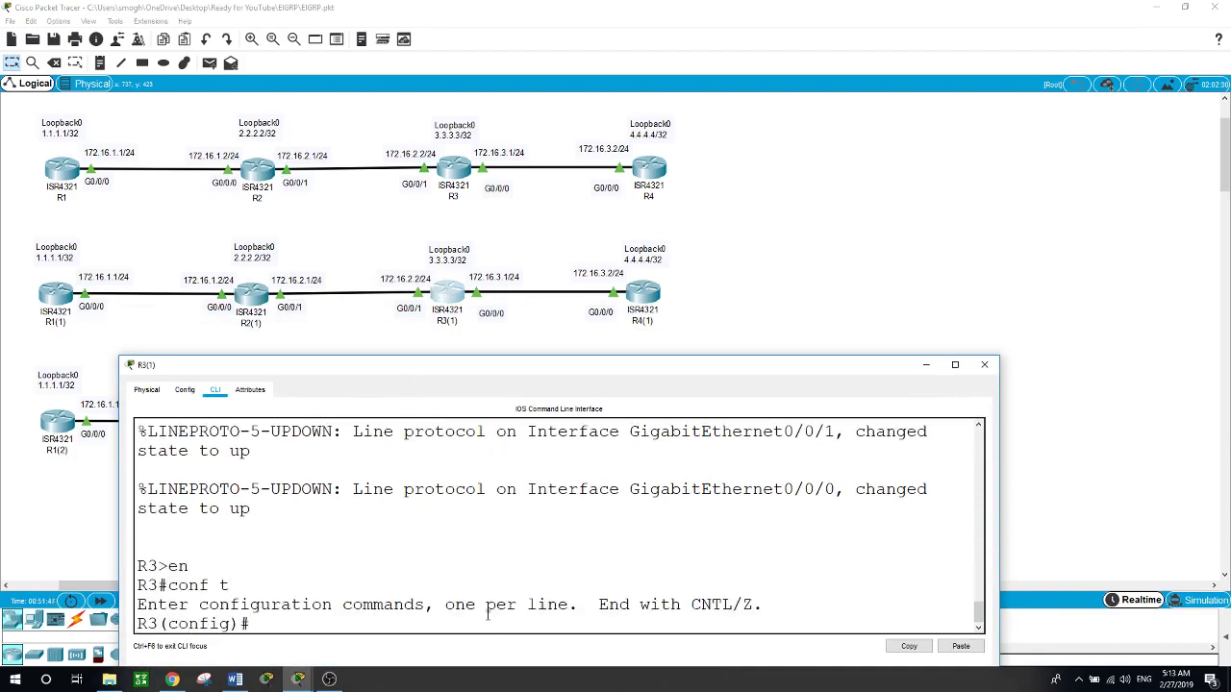
{"action": "type", "text": "router eigrp 100"}
{"action": "key", "text": "Return"}
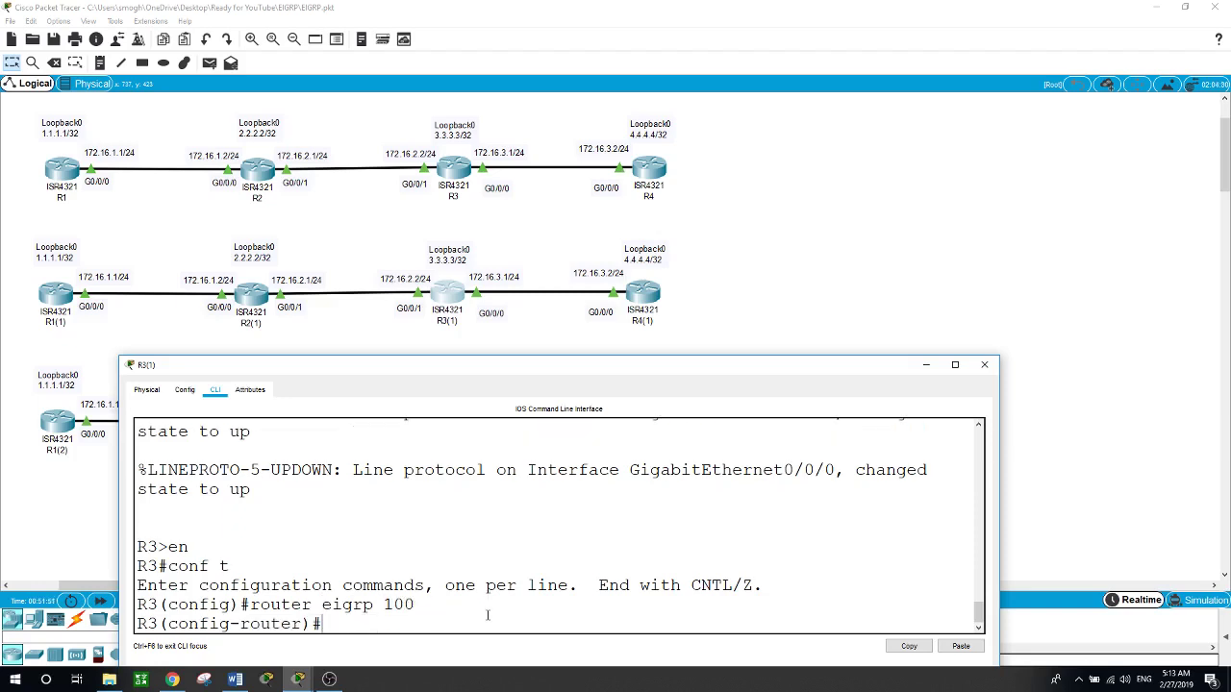
Advertise loopback 3.3.3.3 with wildcard 0.0.0.0 and network 172.16.2.0 with wildcard 0.0.0.255 on R3(1)
{"action": "type", "text": "network 3.3.3.3 0.0.0"}
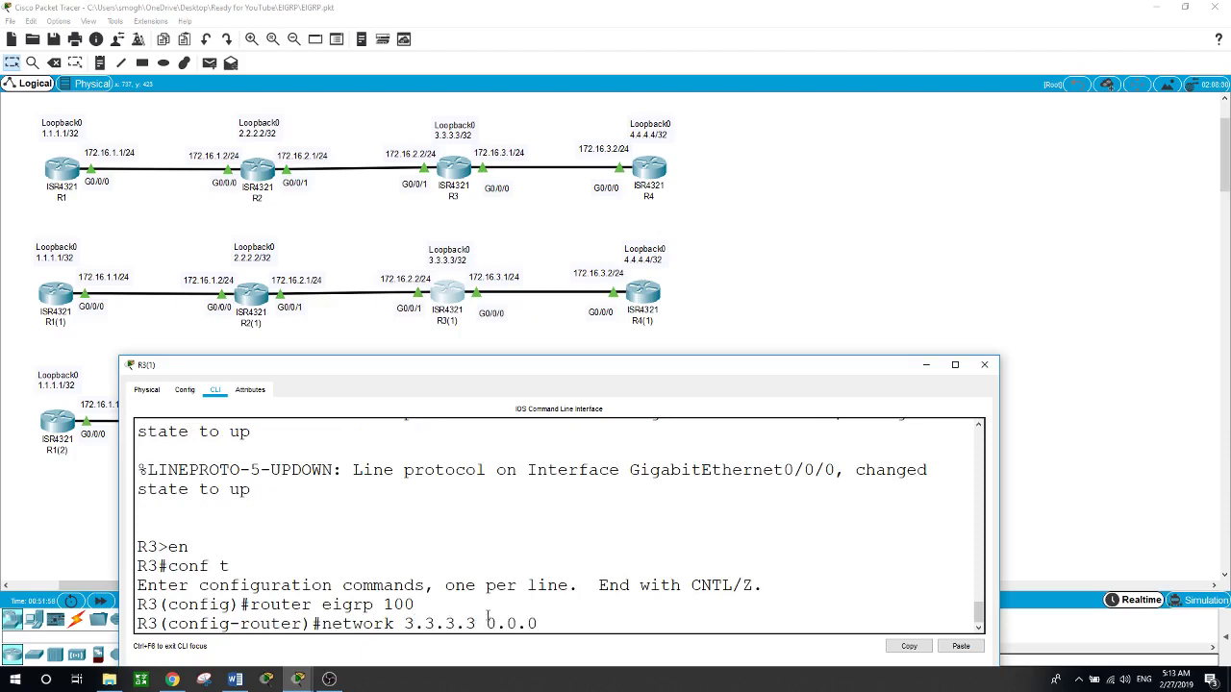
{"action": "type", "text": ".0"}
{"action": "key", "text": "Return"}
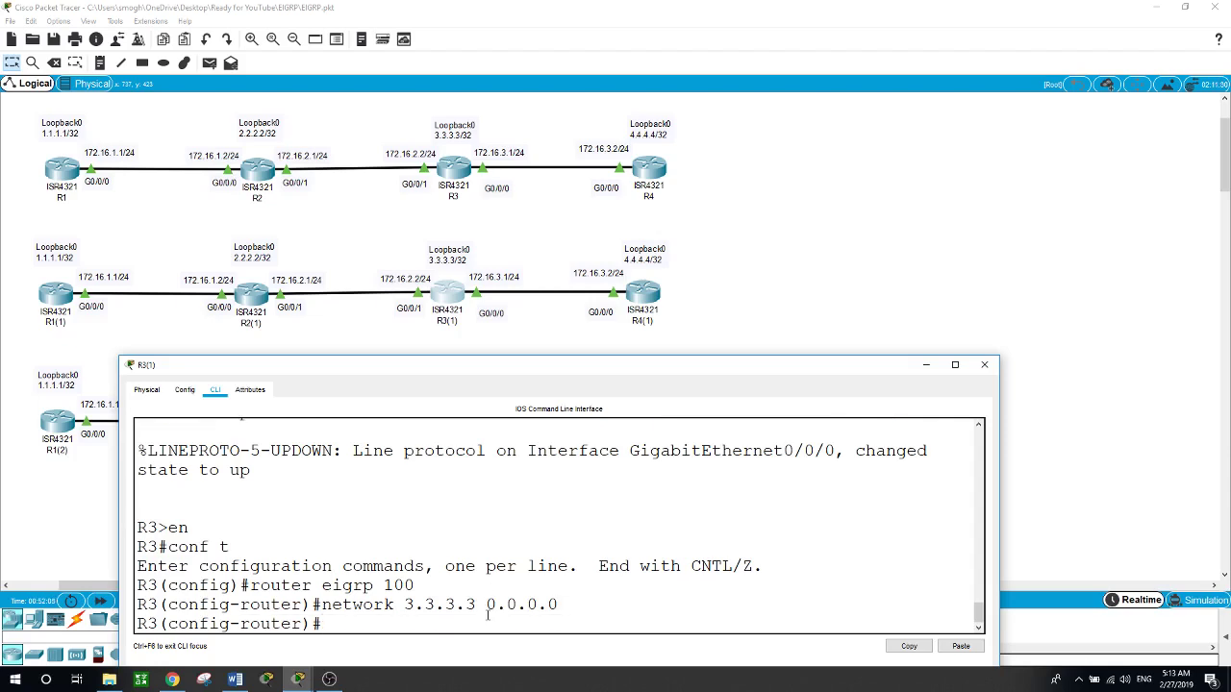
{"action": "type", "text": "neto"}
{"action": "key", "text": "BackSpace"}
{"action": "type", "text": "work 172.16.2.0 0.0"}
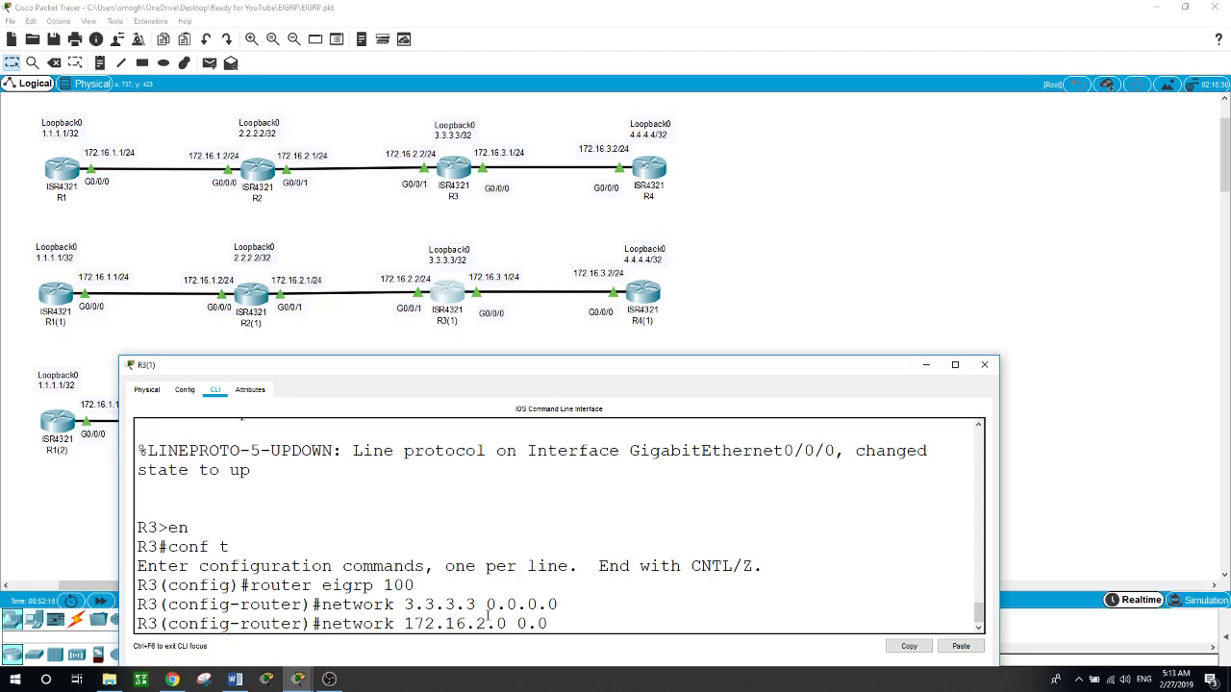
{"action": "type", "text": ".0.255"}
{"action": "key", "text": "Return"}
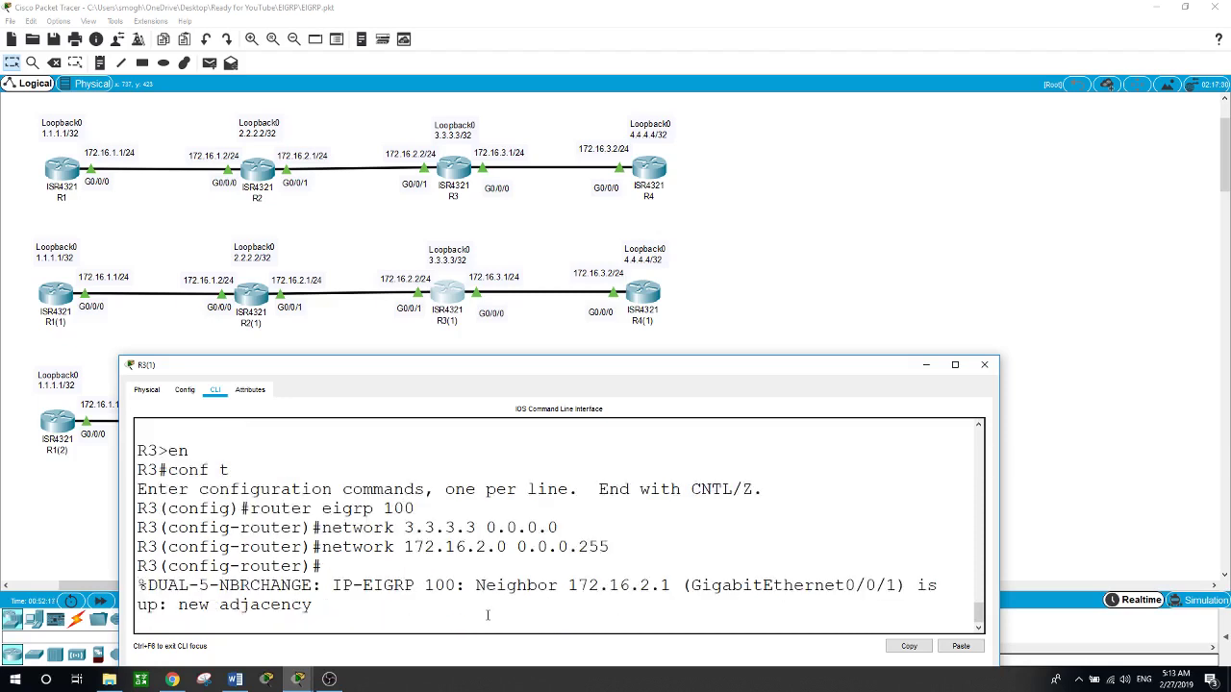
Advertise network 172.16.3.0 with wildcard 0.0.0.255 in EIGRP 100 on R3(1)
{"action": "key", "text": "Return"}
{"action": "type", "text": "netw"}
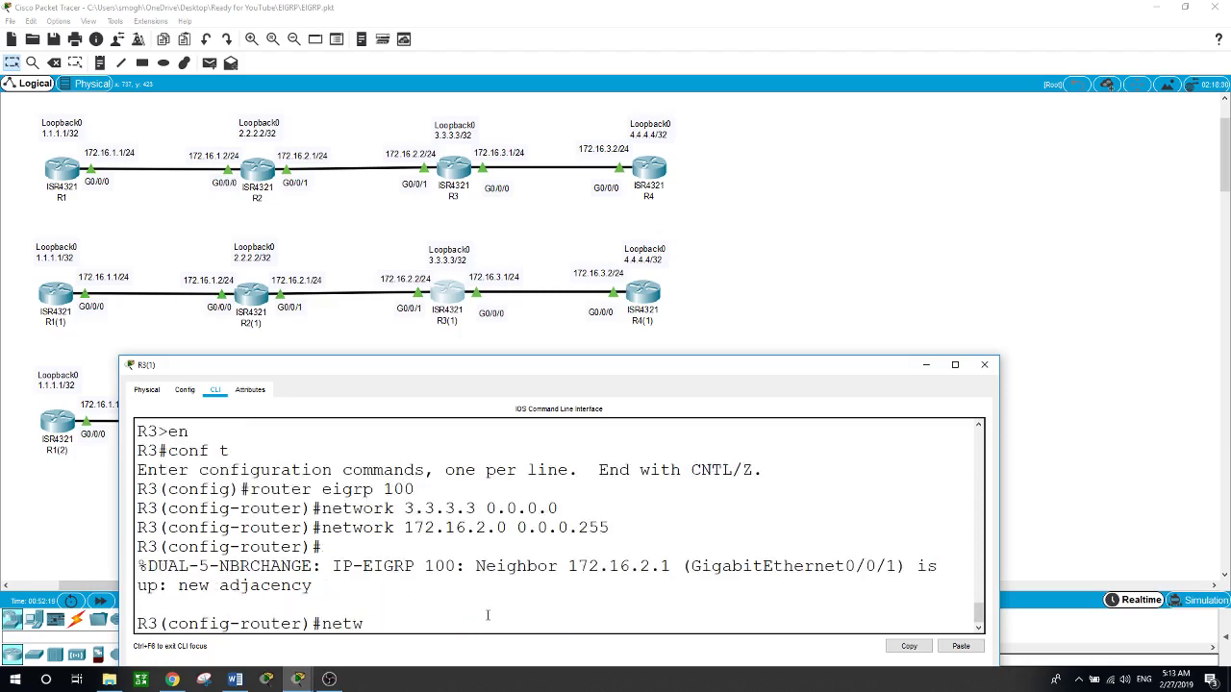
{"action": "type", "text": "ork 172.16.3.0 0.0.0"}
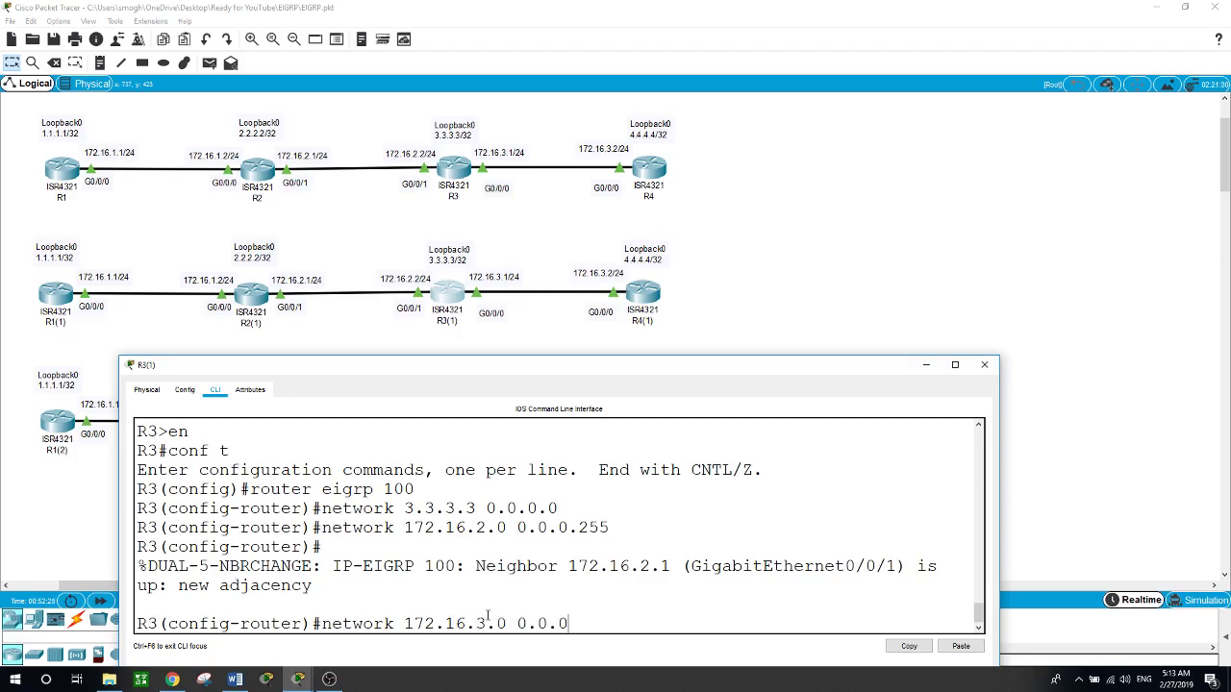
{"action": "type", "text": ".255"}
{"action": "key", "text": "Return"}
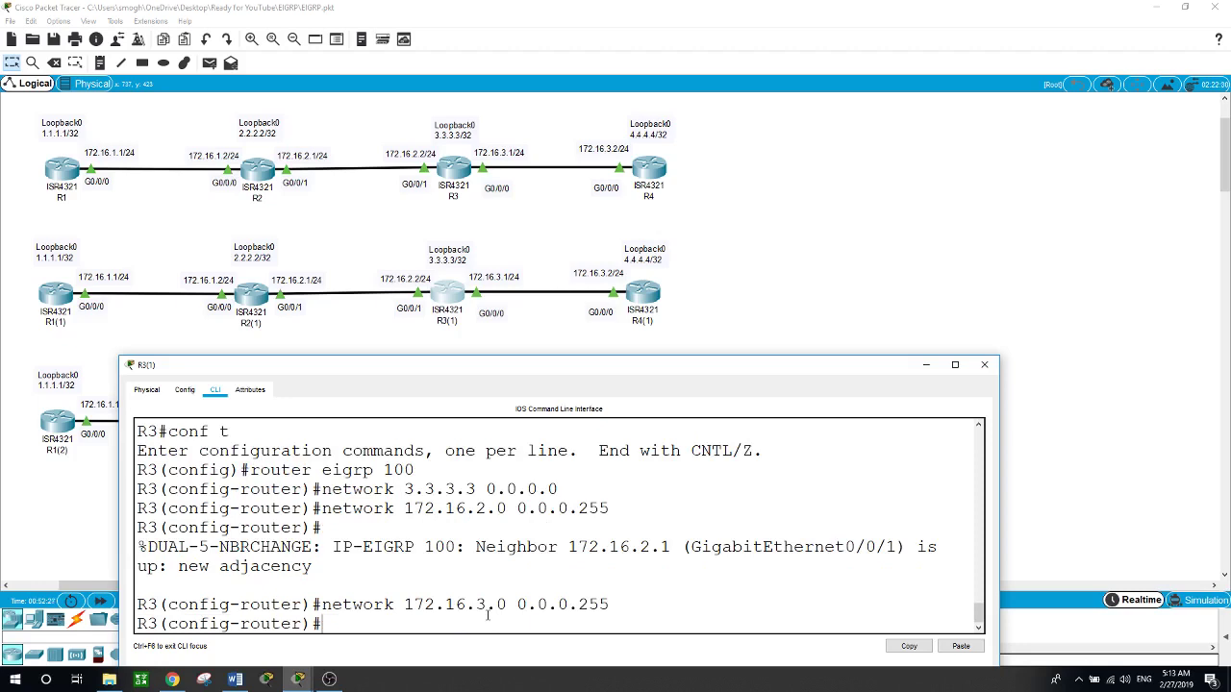
Disable automatic summarization for EIGRP 100 on R3(1) with no auto-summary
{"action": "type", "text": "noa"}
{"action": "key", "text": "BackSpace"}
{"action": "type", "text": "aut"}
{"action": "key", "text": "Tab"}
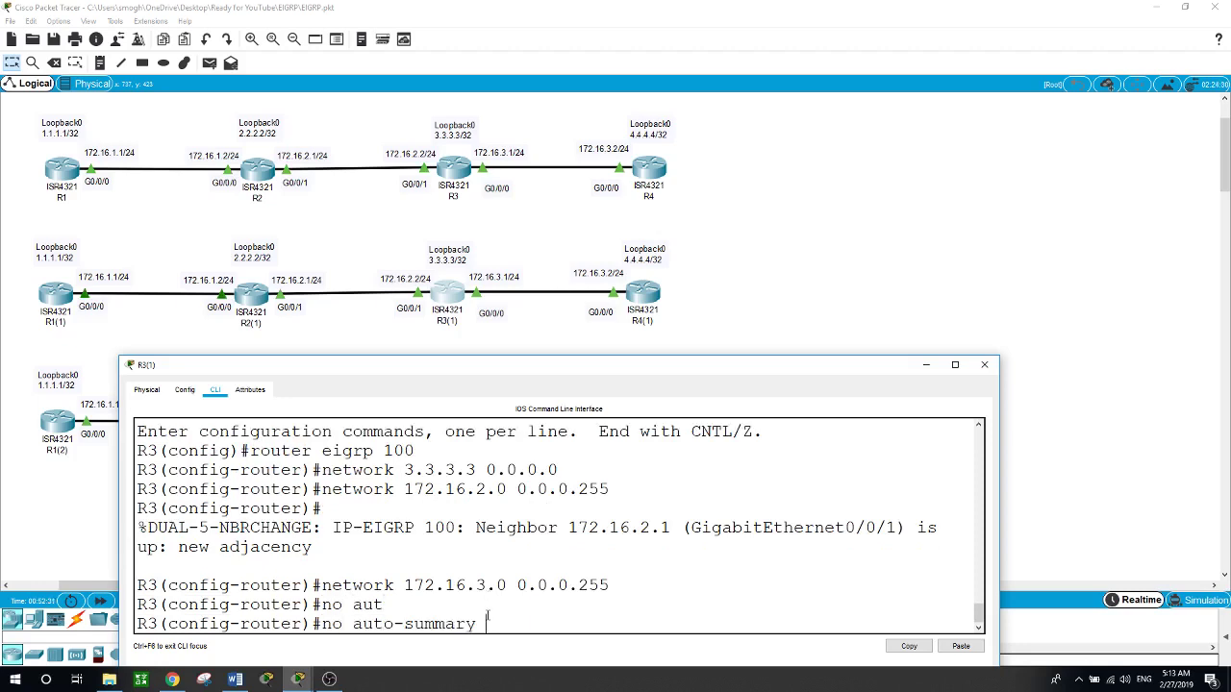
{"action": "key", "text": "Return"}
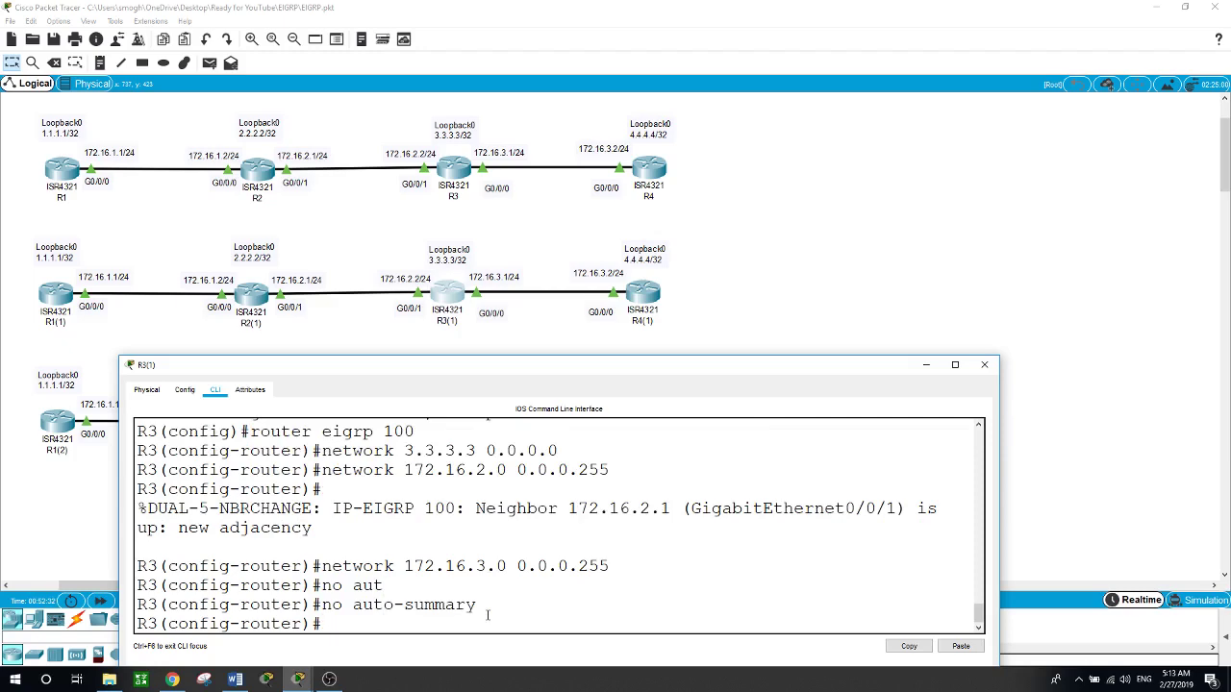
Open router R4(1) in the middle row, enter global configuration mode and start EIGRP process 100
{"action": "left_click", "coordinate": [642, 294]}
{"action": "left_click_drag", "start_coordinate": [557, 339], "coordinate": [518, 365]}
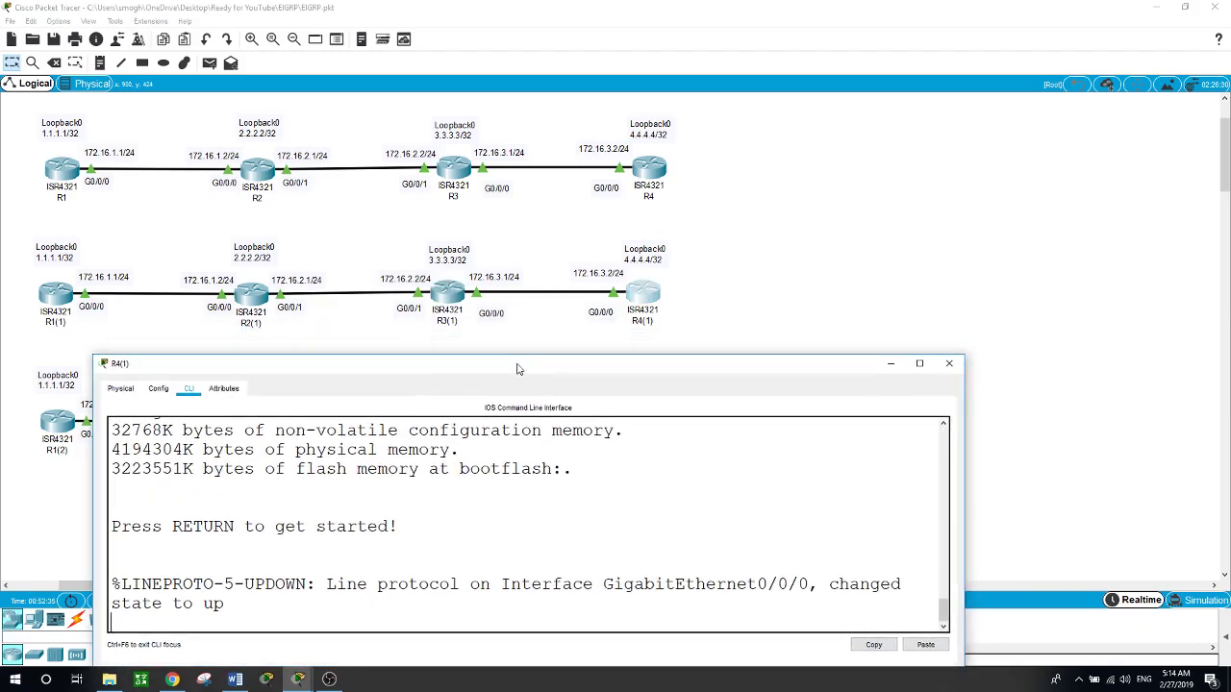
{"action": "key", "text": "Return"}
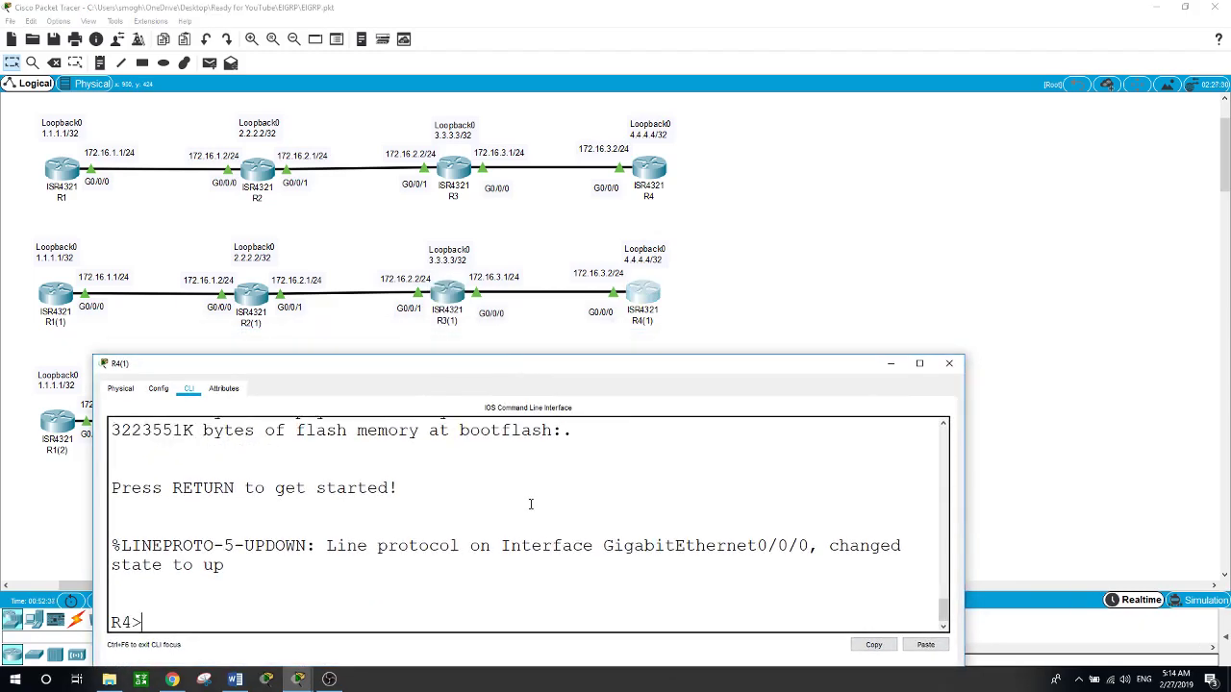
{"action": "type", "text": "en"}
{"action": "key", "text": "Return"}
{"action": "type", "text": "conf"}
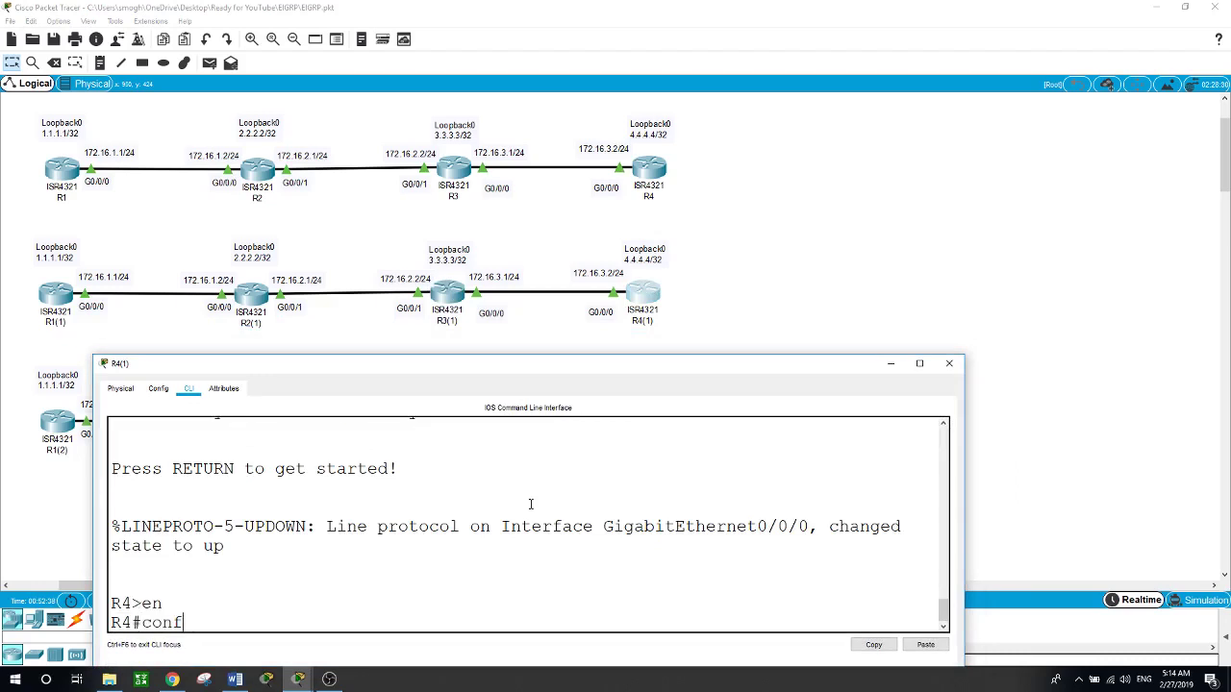
{"action": "type", "text": " t"}
{"action": "key", "text": "Return"}
{"action": "type", "text": "router"}
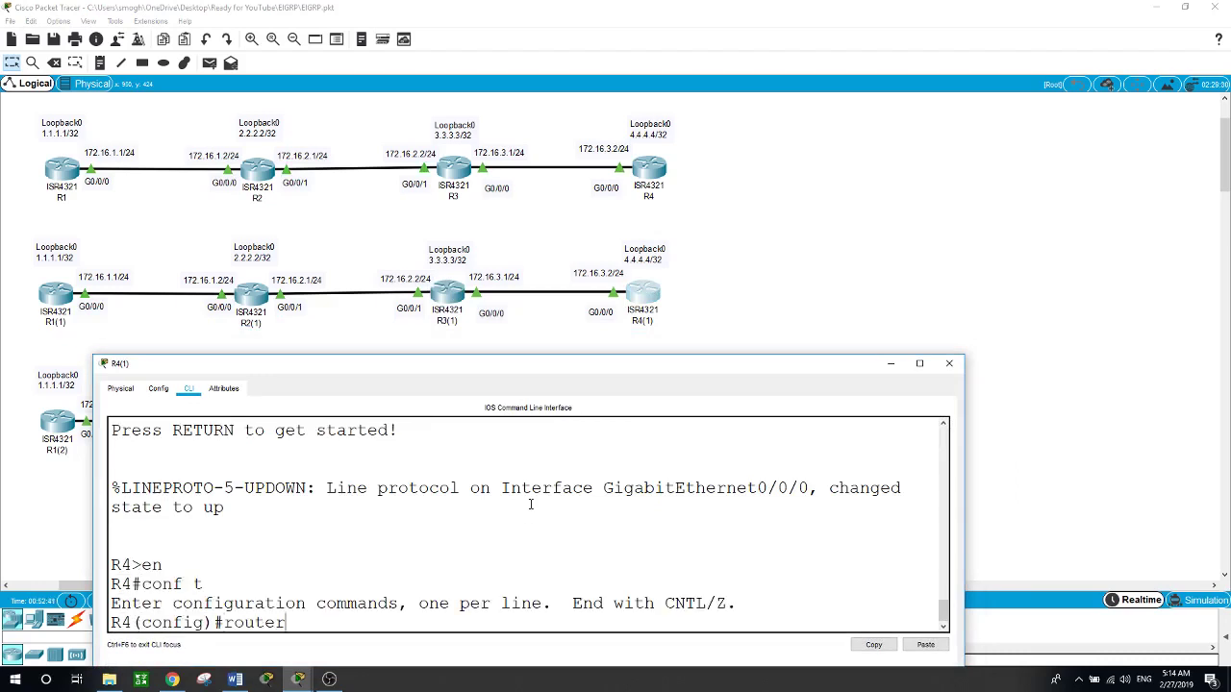
{"action": "type", "text": " eigrp 100"}
{"action": "key", "text": "Return"}
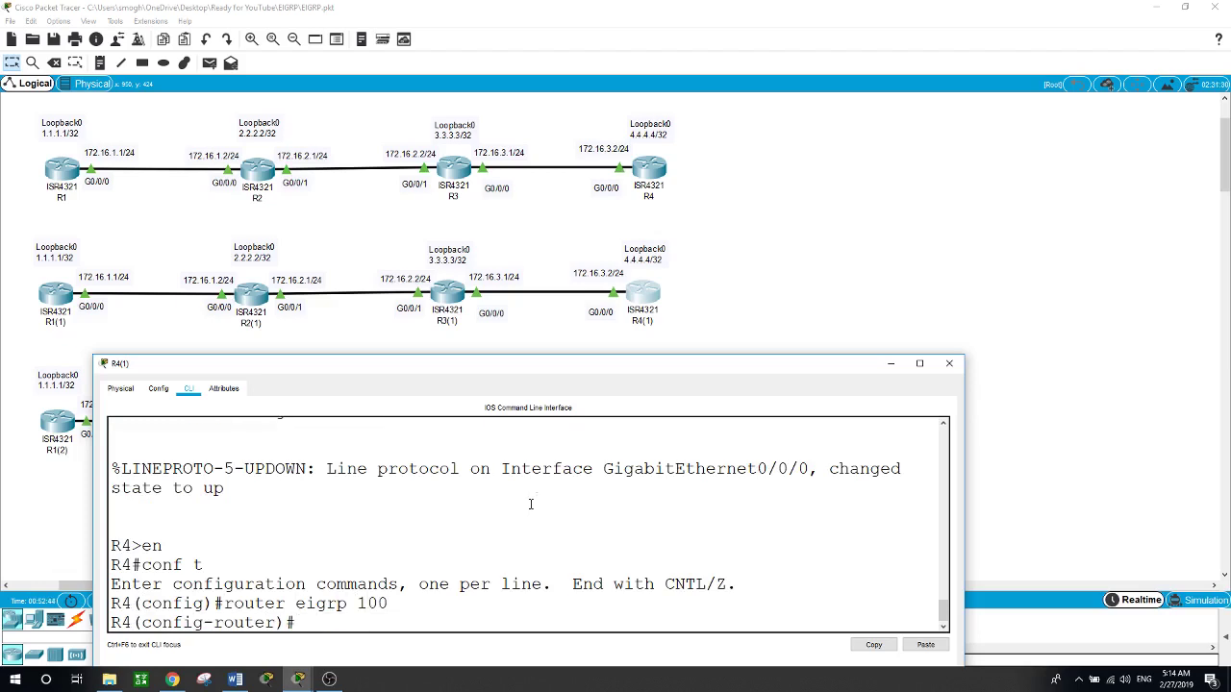
Advertise loopback 4.4.4.4 with wildcard 0.0.0.0 and network 172.16.3.0 with wildcard 0.0.0.255 on R4(1)
{"action": "type", "text": "network 4.4.4.4 0.0.0.0"}
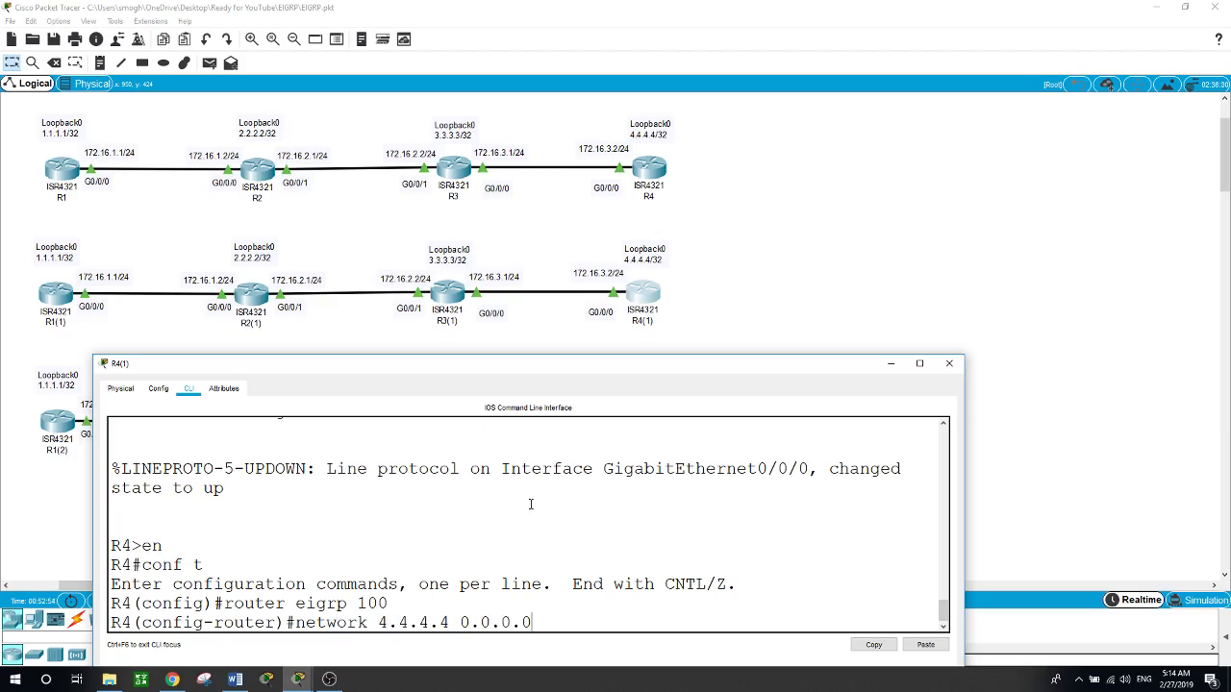
{"action": "key", "text": "Return"}
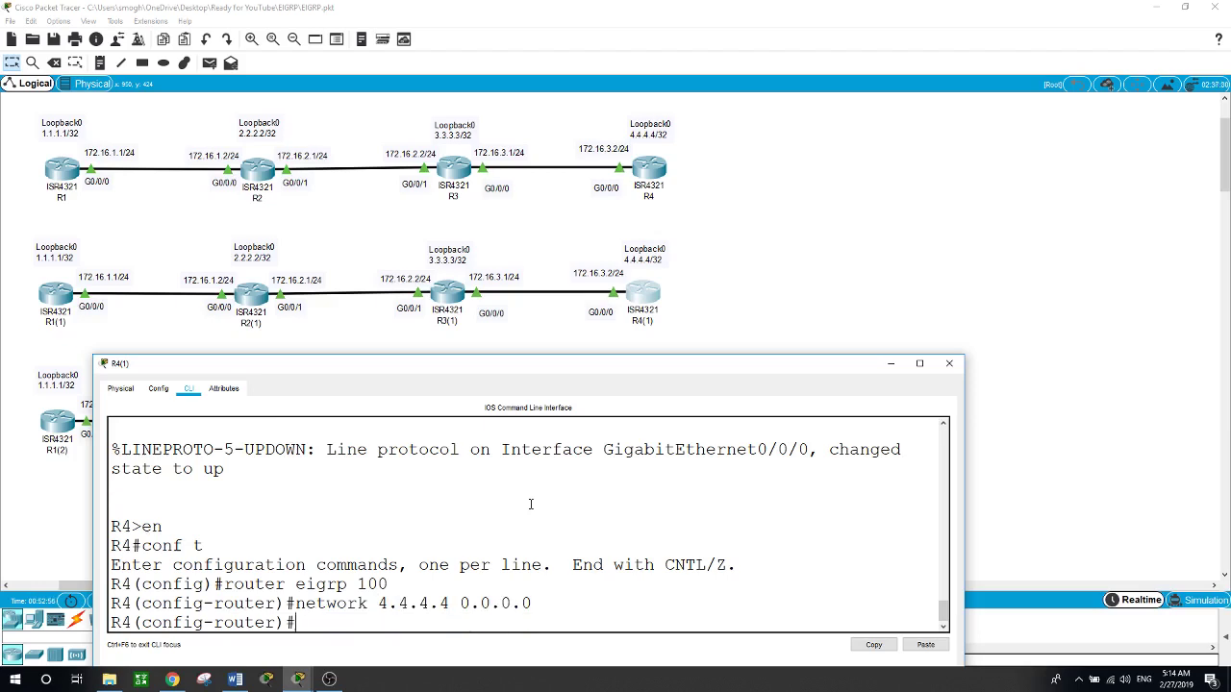
{"action": "type", "text": "network 172.16.3."}
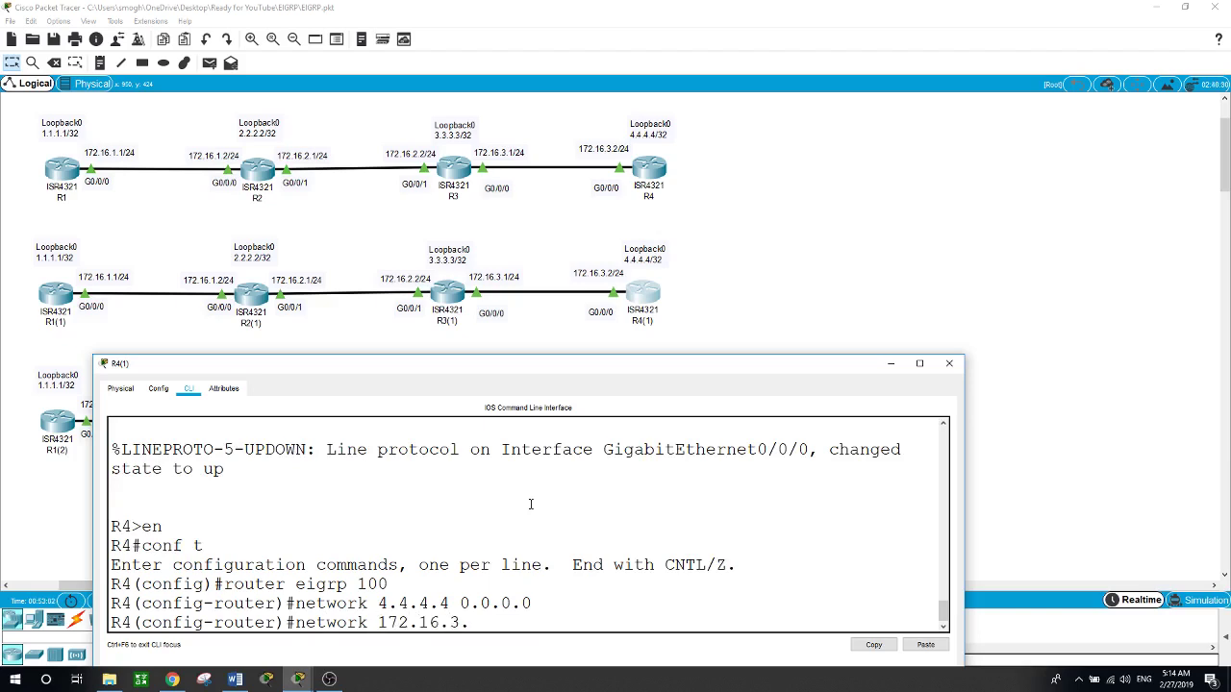
{"action": "type", "text": "0 0.0.0.255"}
{"action": "key", "text": "Return"}
{"action": "key", "text": "Return"}
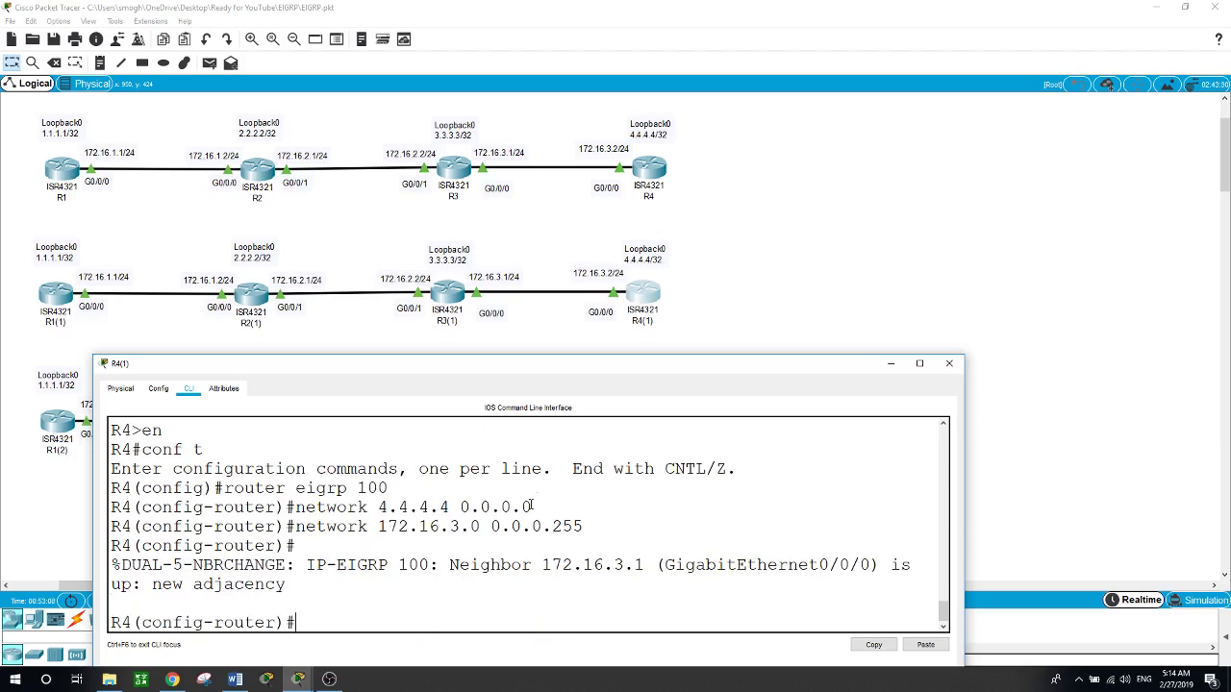
Disable automatic summarization for EIGRP 100 on R4(1) with no auto-summary and return to privileged mode
{"action": "type", "text": "no aut"}
{"action": "key", "text": "Tab"}
{"action": "key", "text": "Return"}
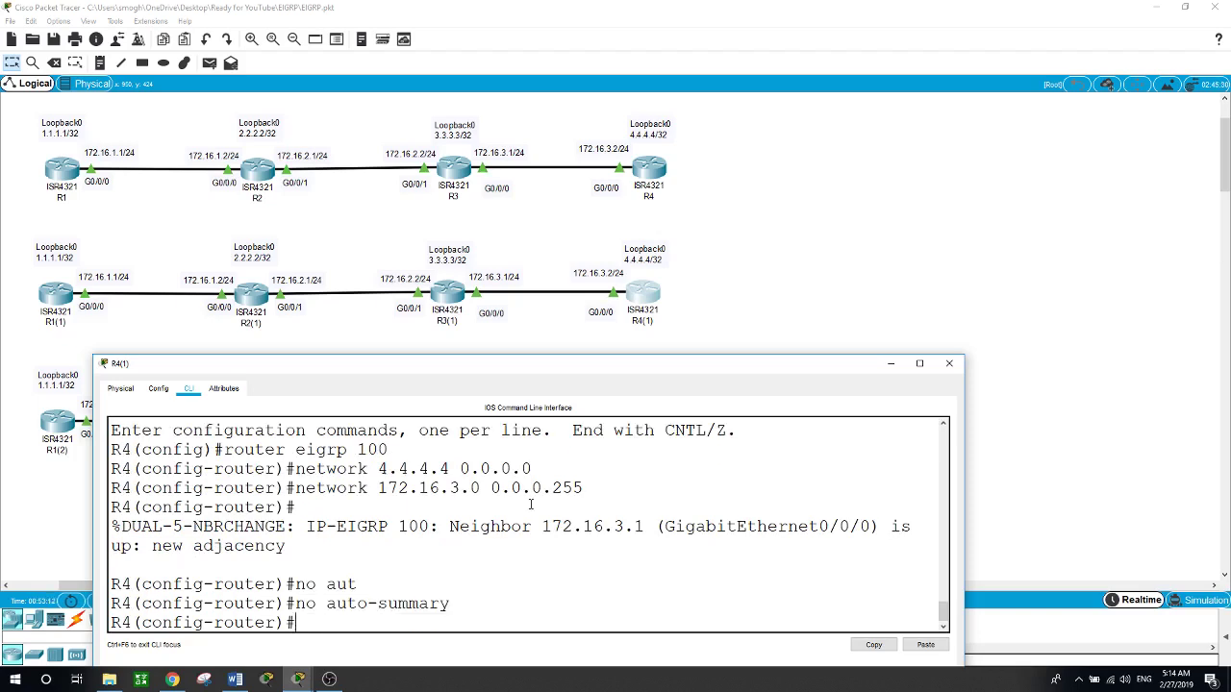
{"action": "type", "text": "end"}
{"action": "key", "text": "Return"}
Test connectivity from R4(1) by pinging 1.1.1.1 and 172.16.1.1
{"action": "type", "text": "pin"}
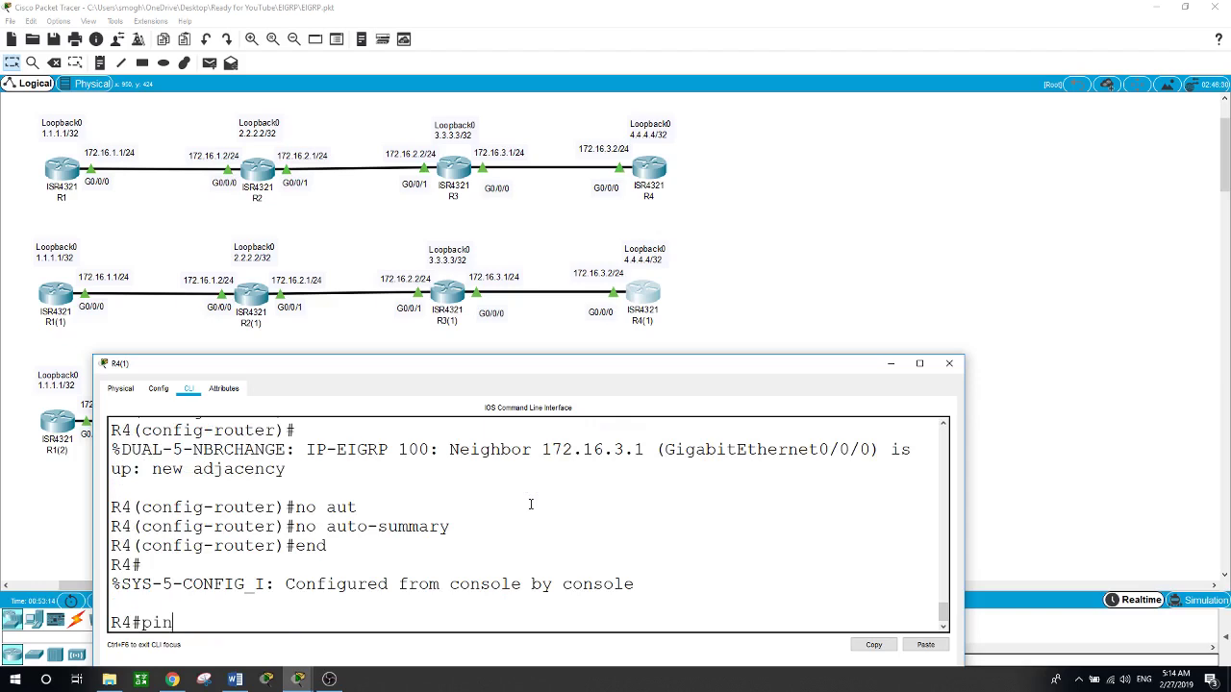
{"action": "type", "text": "g 1.1.1.1."}
{"action": "key", "text": "Return"}
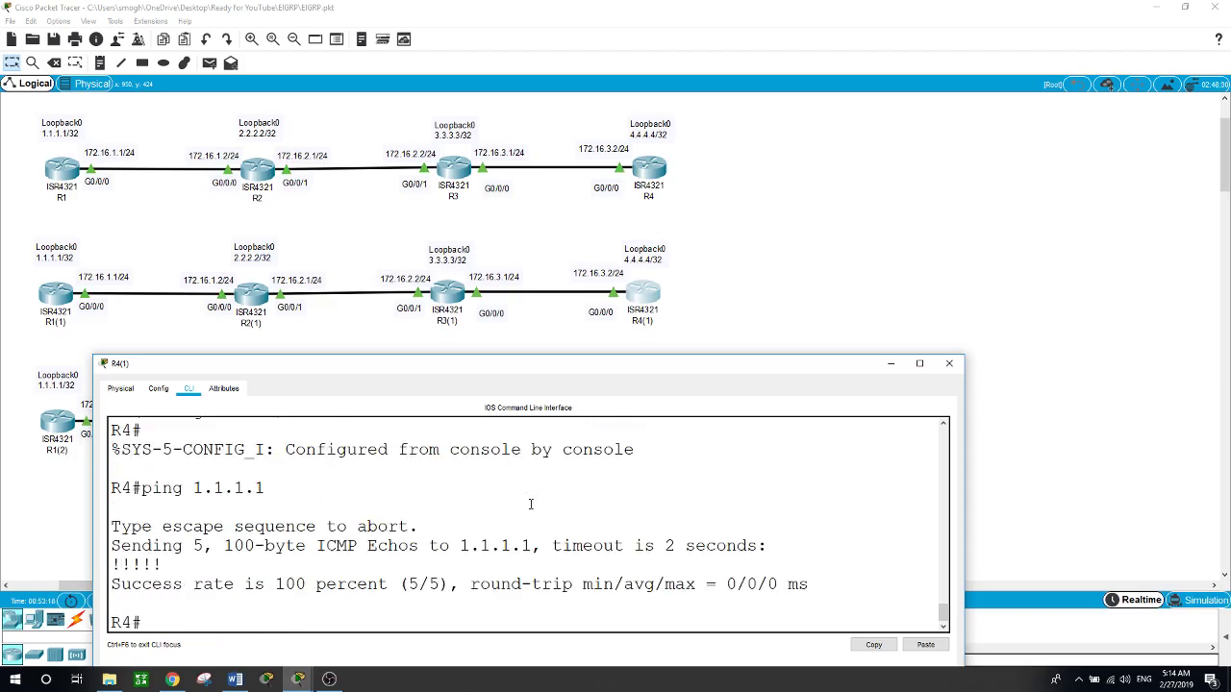
{"action": "type", "text": "ping 172.16.1.1"}
{"action": "key", "text": "Return"}
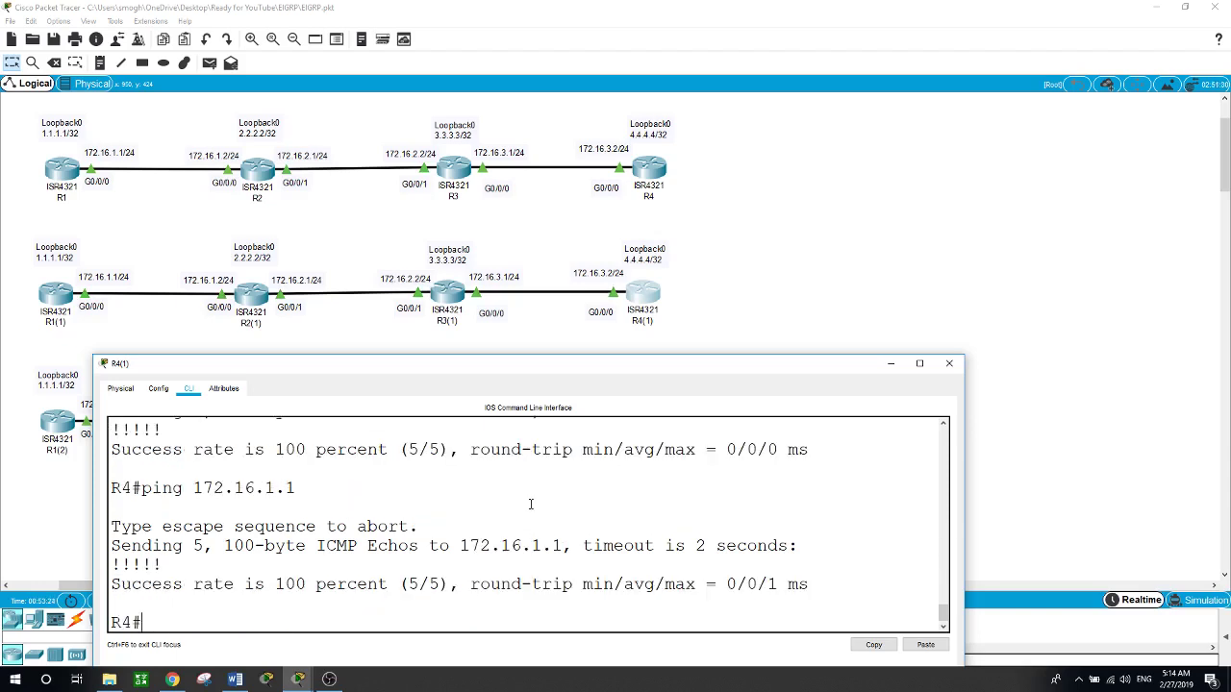
List the available show ip eigrp options on R4(1) and display its EIGRP interfaces
{"action": "type", "text": "show ip eigrp"}
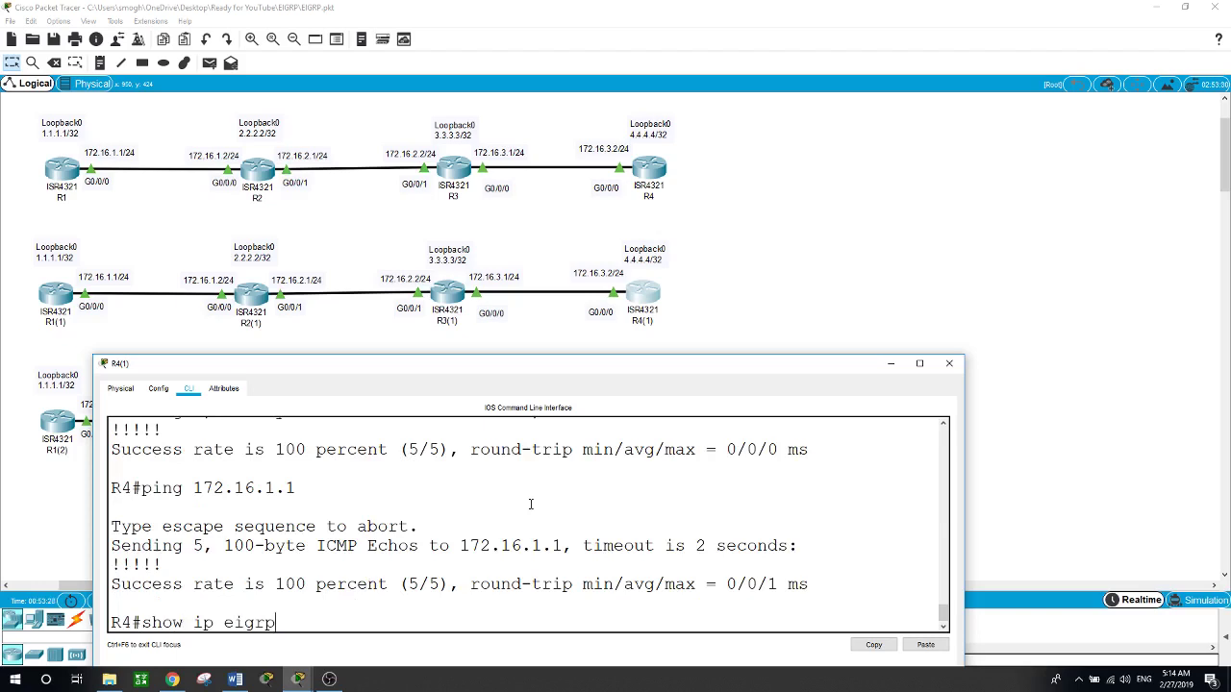
{"action": "type", "text": " ?"}
{"action": "type", "text": "int"}
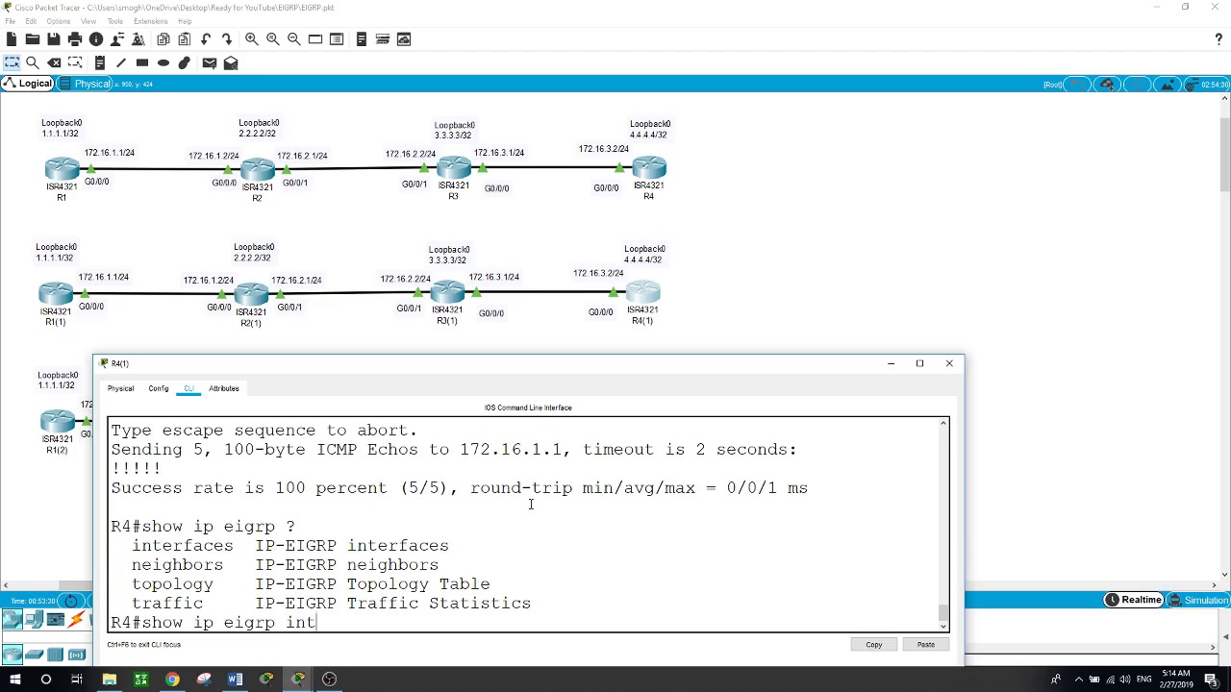
{"action": "key", "text": "Tab"}
{"action": "key", "text": "Return"}
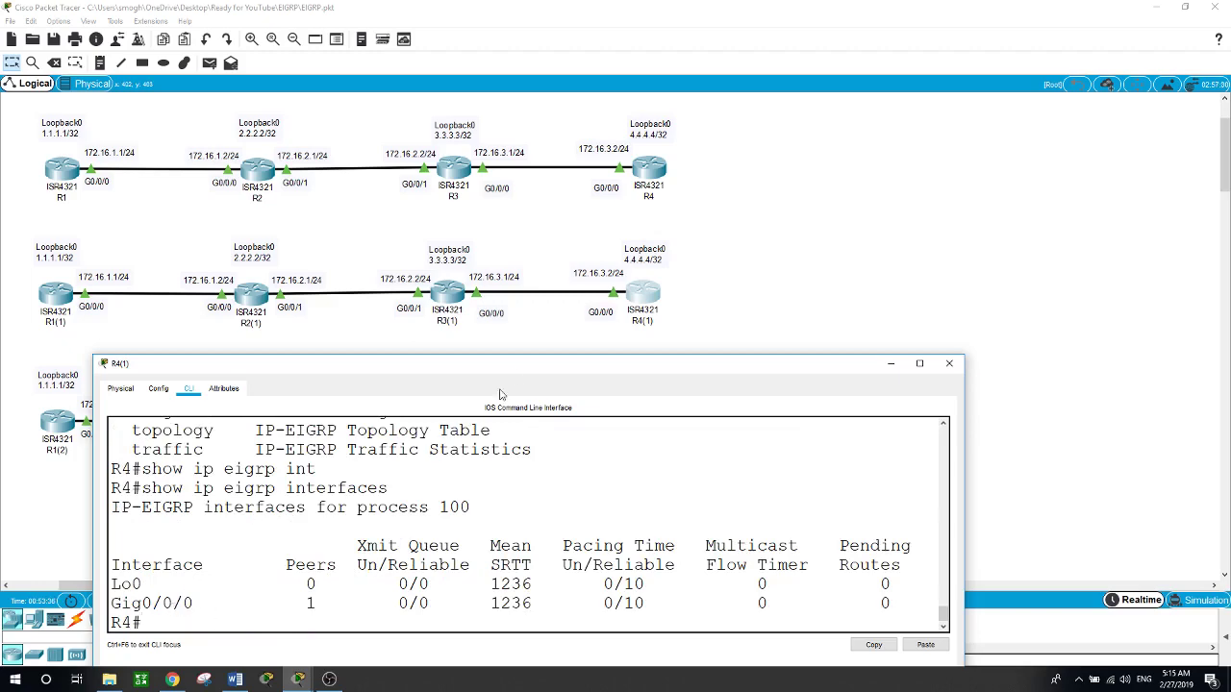
Open router R1(1), leave configuration mode and display its full IP routing table with show ip route
{"action": "left_click", "coordinate": [52, 295]}
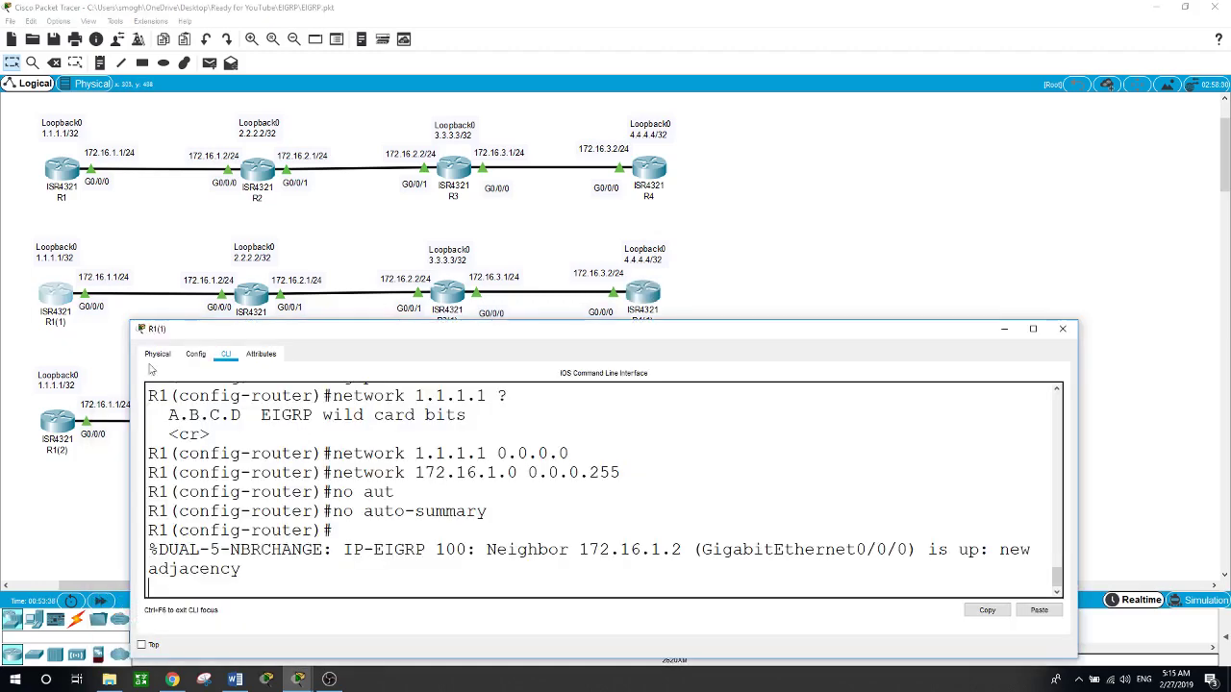
{"action": "key", "text": "Return"}
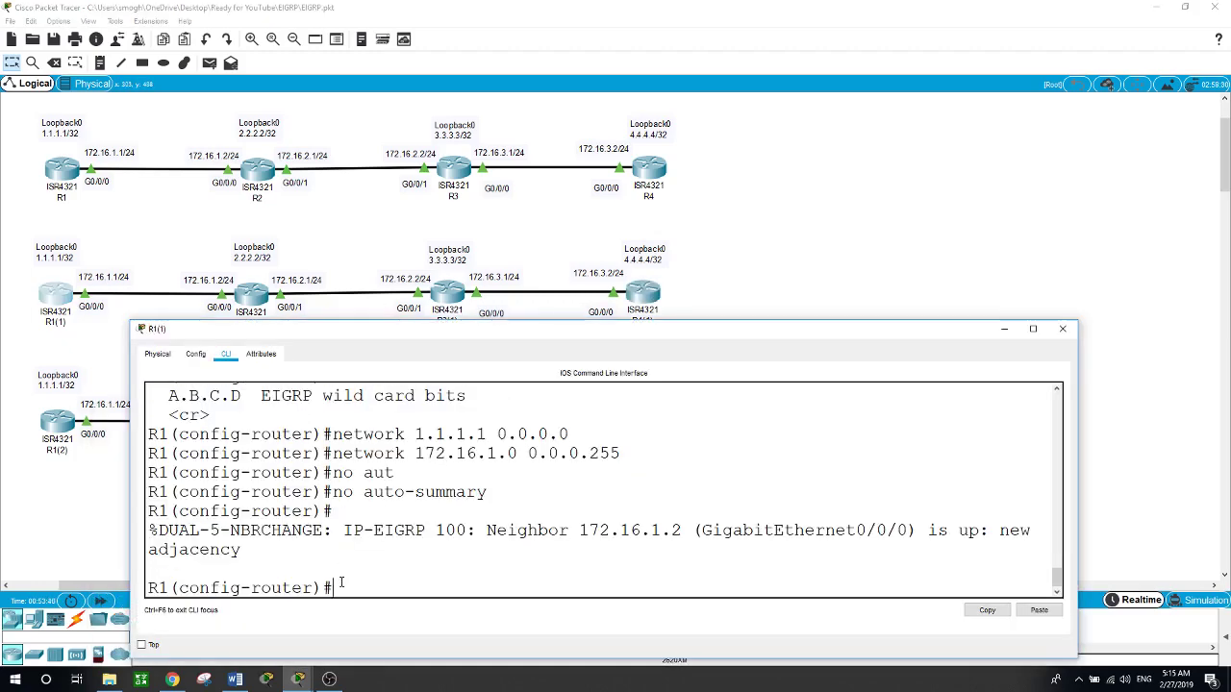
{"action": "type", "text": "end"}
{"action": "key", "text": "Return"}
{"action": "type", "text": "show i"}
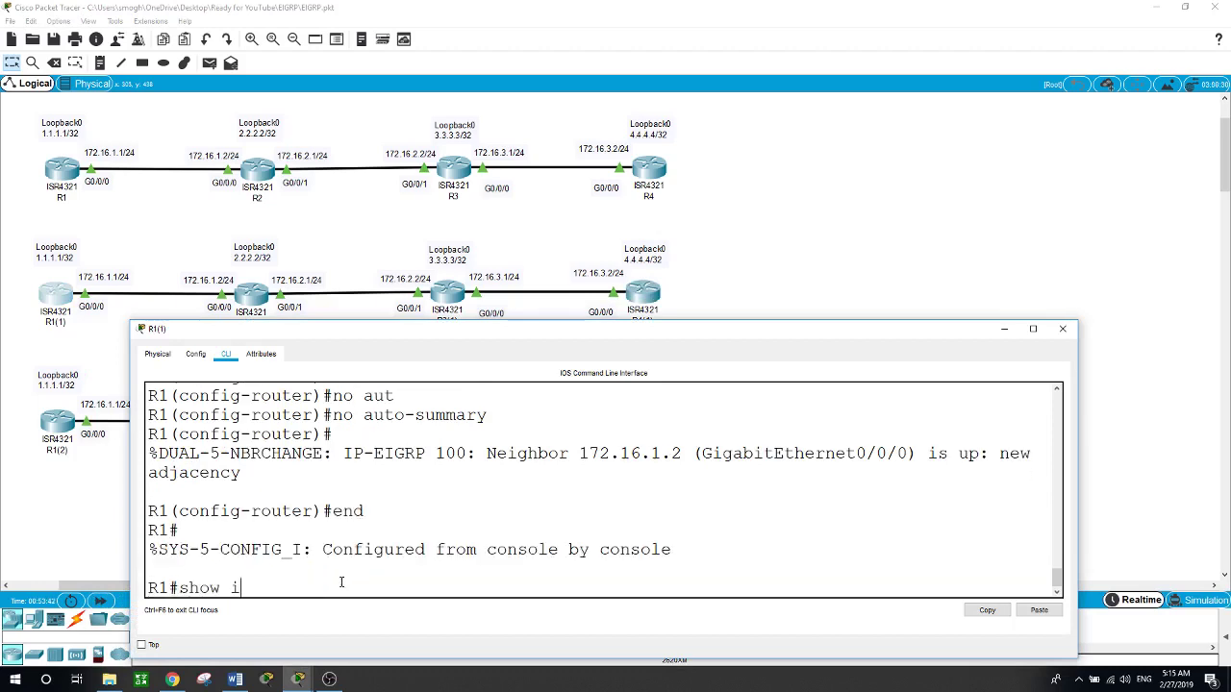
{"action": "type", "text": "p route"}
{"action": "key", "text": "Return"}
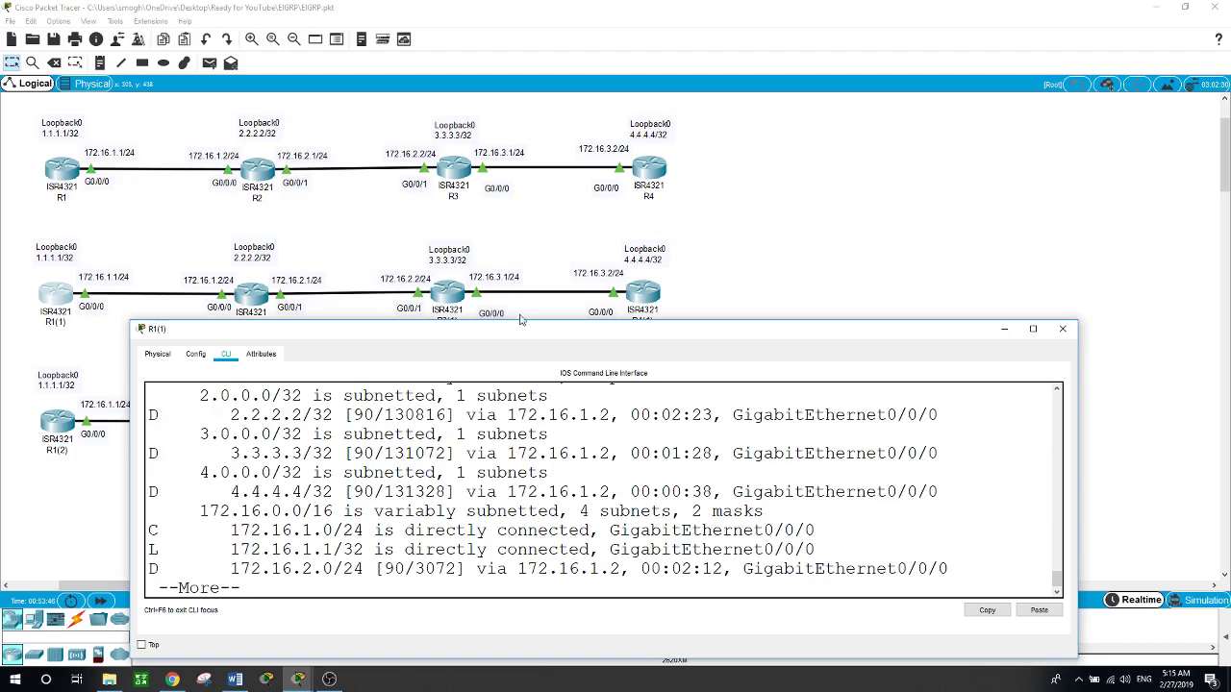
{"action": "left_click_drag", "start_coordinate": [530, 321], "coordinate": [587, 189]}
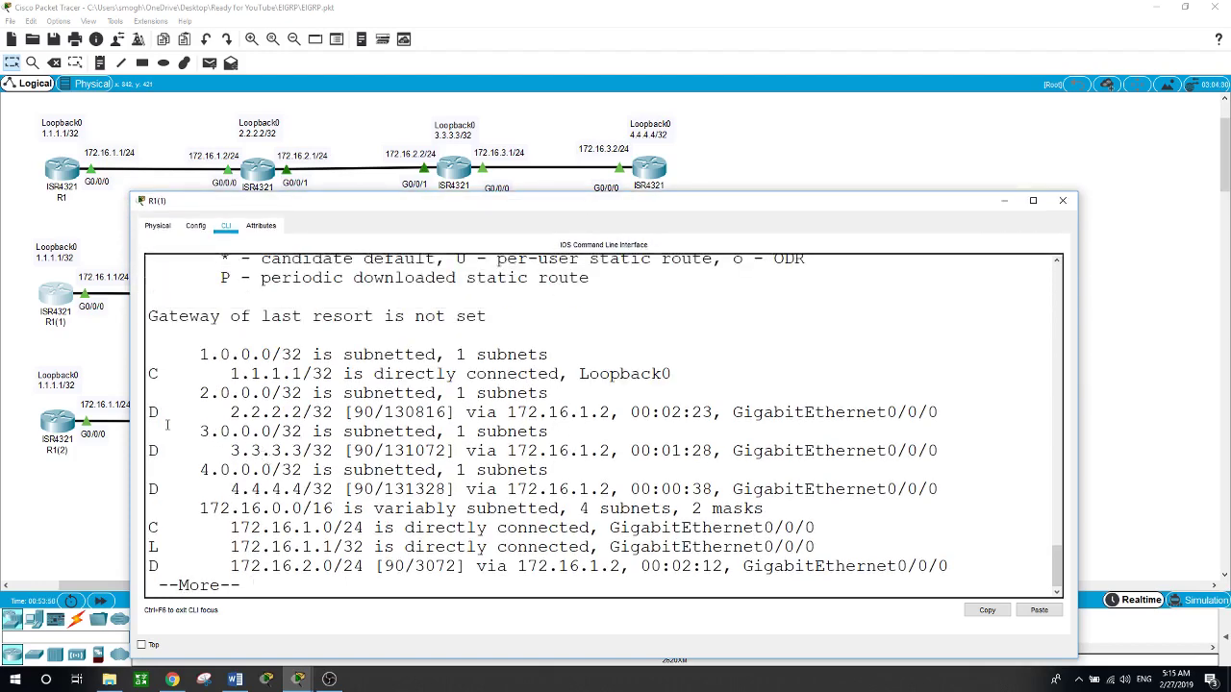
{"action": "key", "text": "space"}
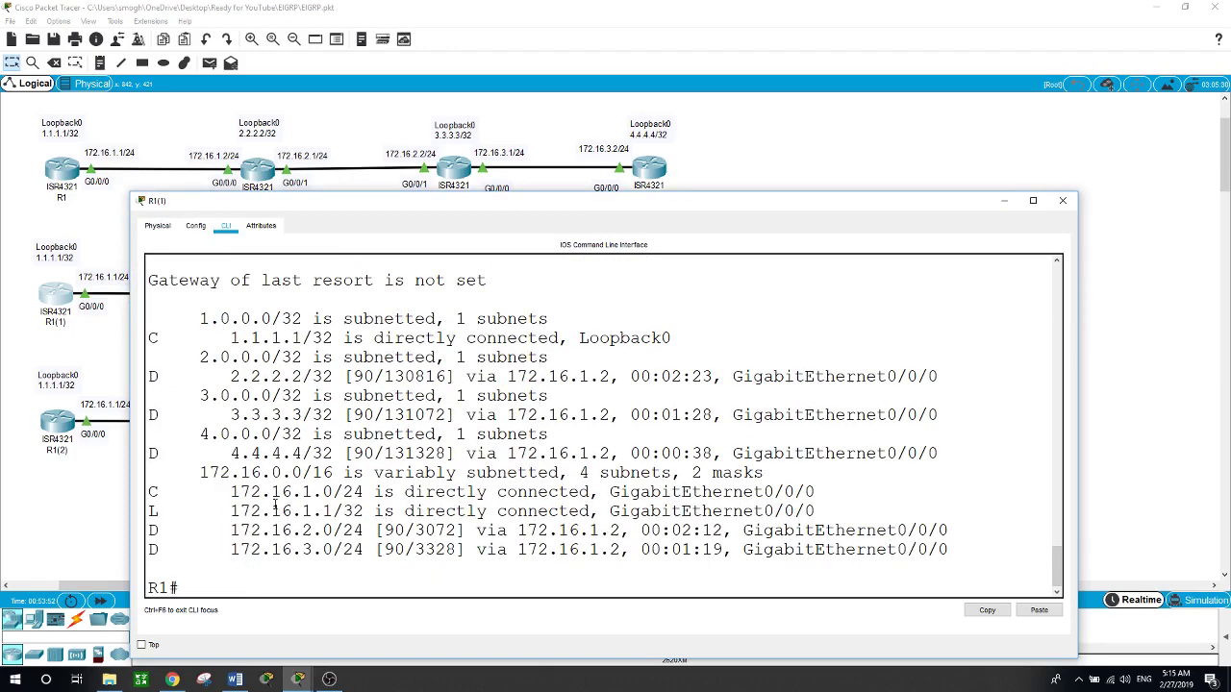
Examine the EIGRP-learned loopback and link routes in R1(1)'s routing table, including the next-hop address for 172.16.3.0
{"action": "left_click_drag", "start_coordinate": [231, 376], "coordinate": [304, 377]}
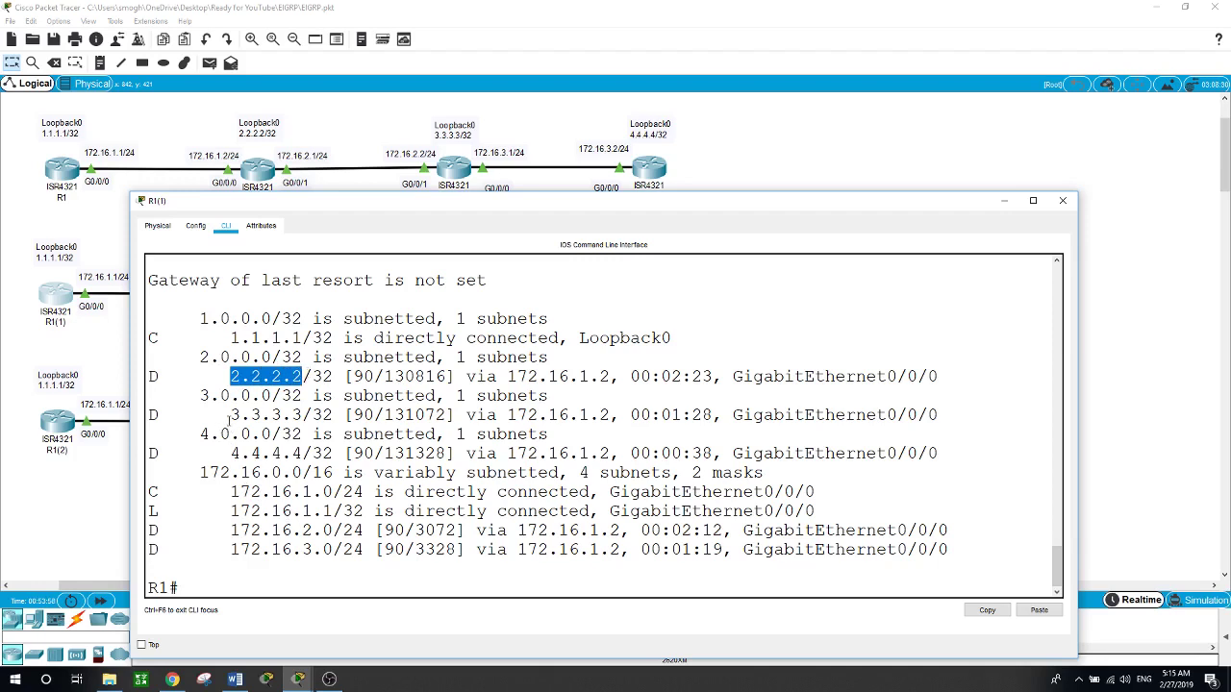
{"action": "left_click_drag", "start_coordinate": [231, 415], "coordinate": [300, 415]}
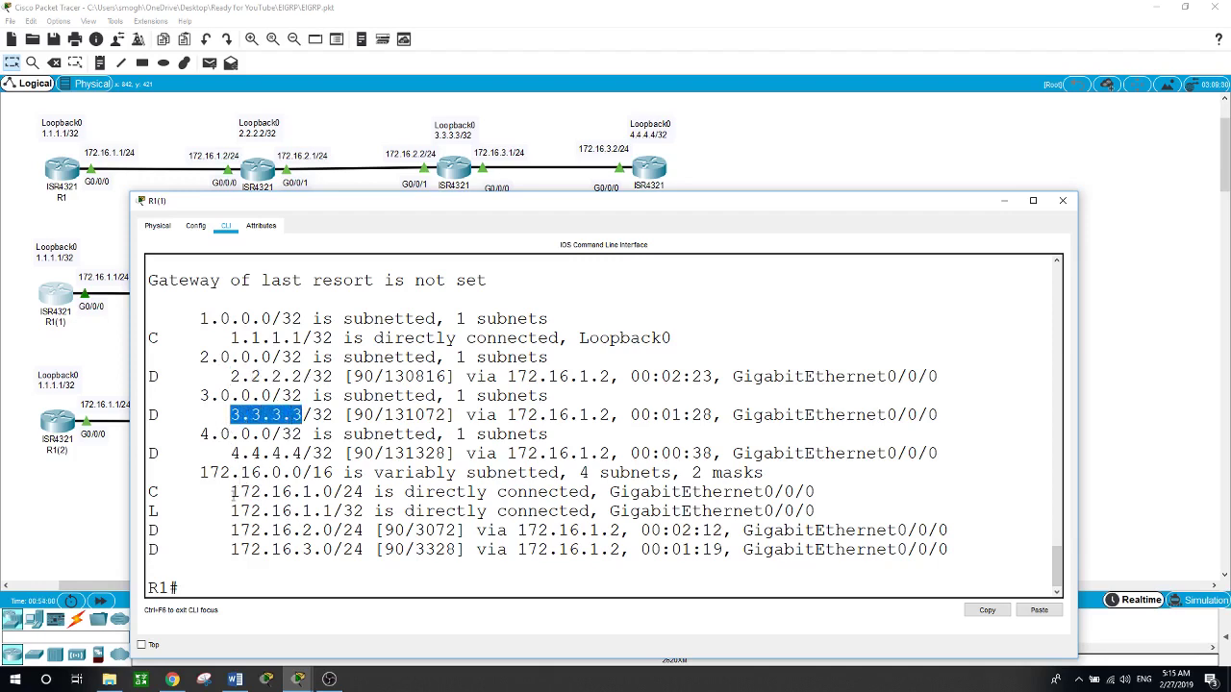
{"action": "left_click_drag", "start_coordinate": [231, 453], "coordinate": [312, 453]}
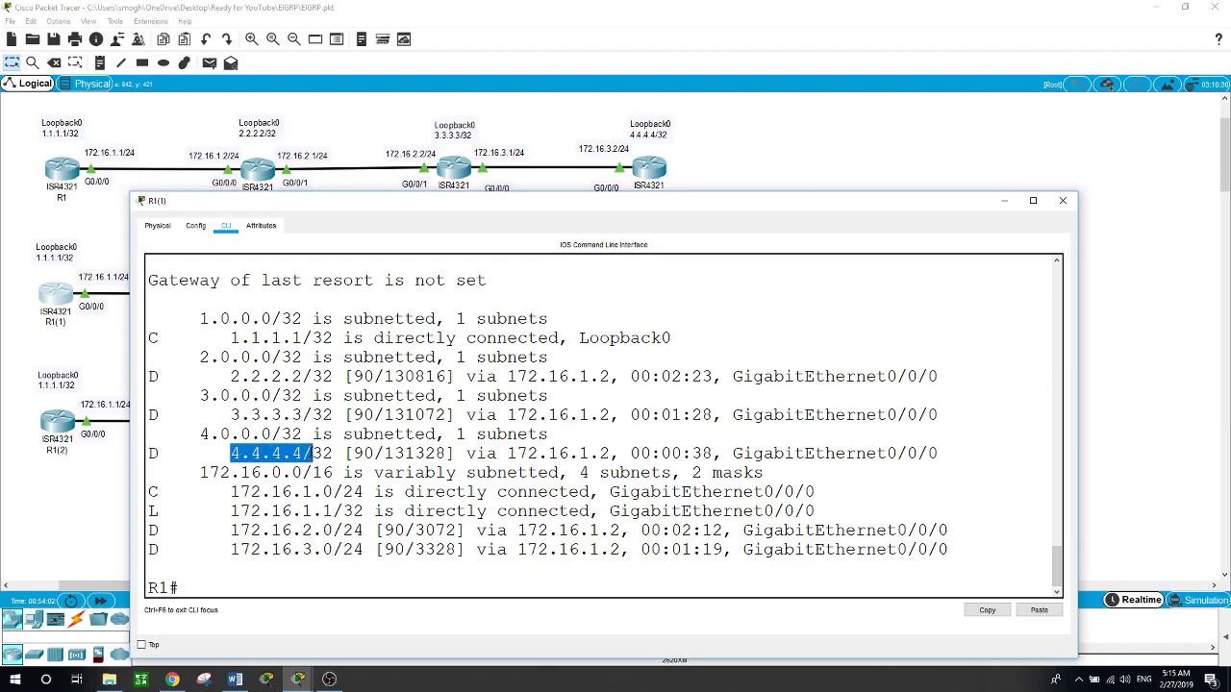
{"action": "left_click_drag", "start_coordinate": [231, 530], "coordinate": [321, 522]}
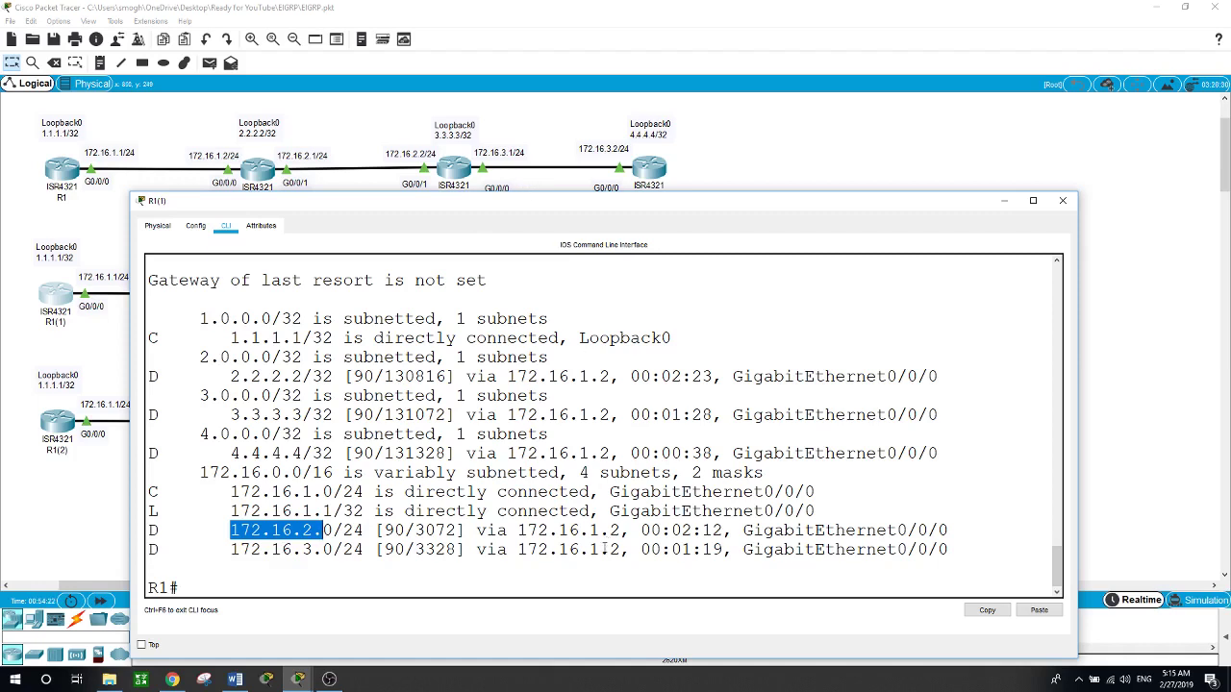
{"action": "left_click_drag", "start_coordinate": [519, 550], "coordinate": [599, 550]}
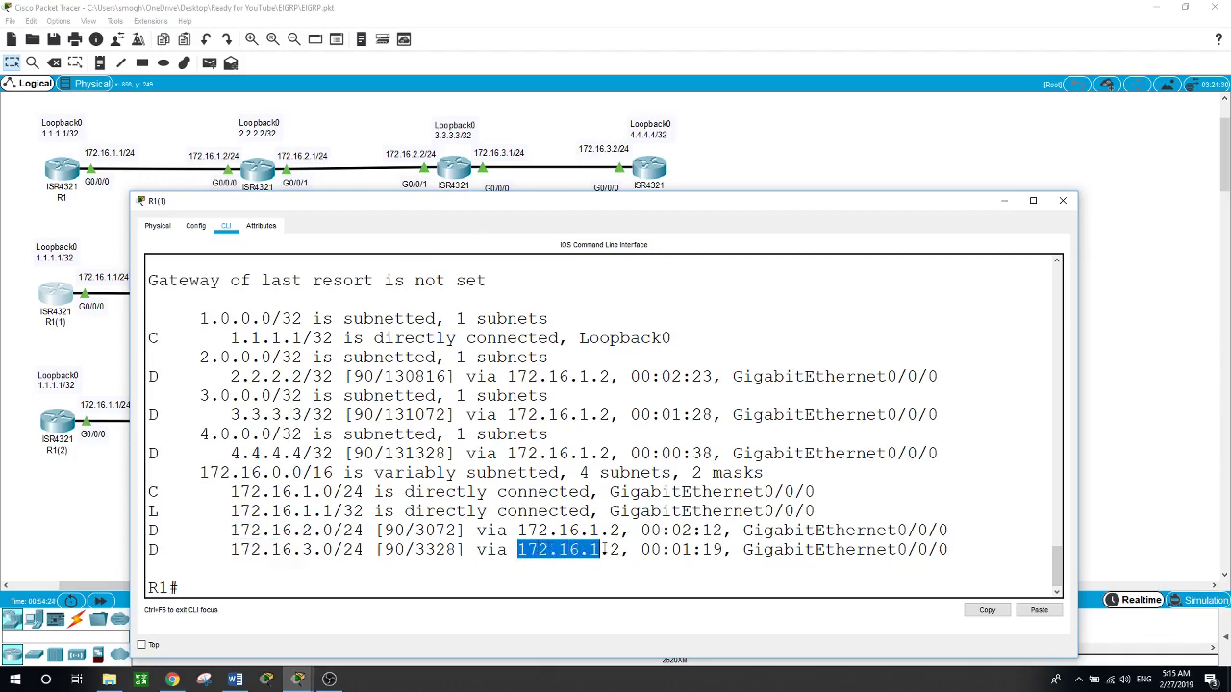
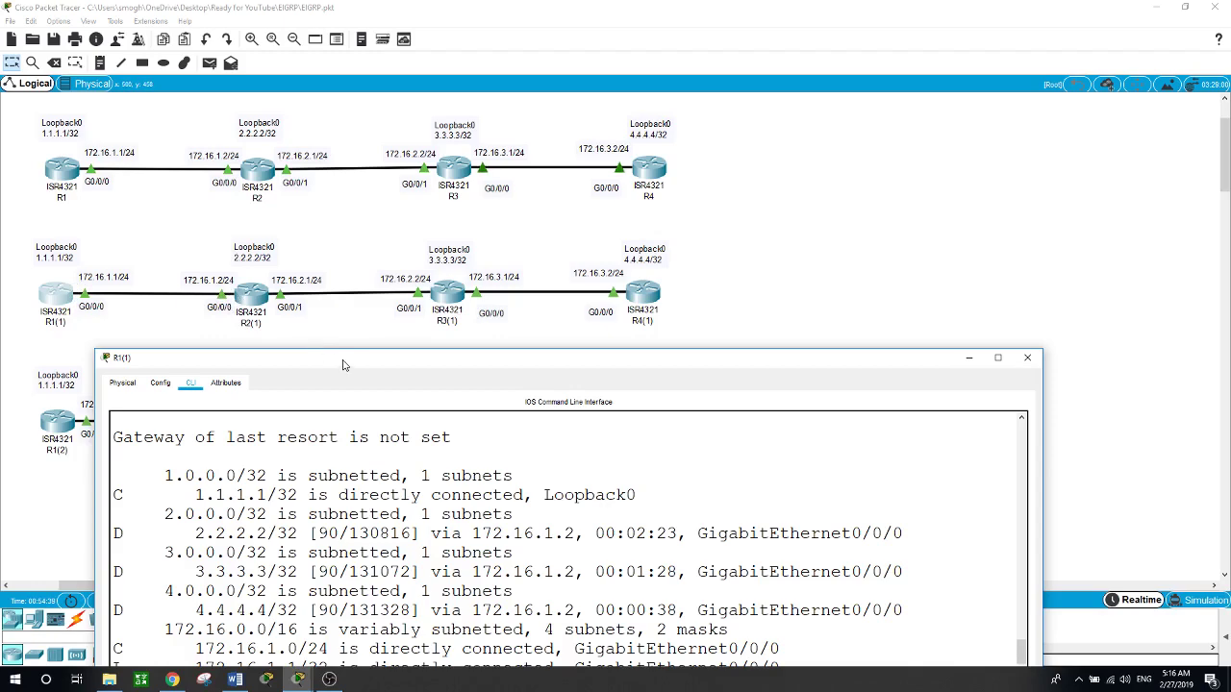
{"action": "left_click_drag", "start_coordinate": [308, 351], "coordinate": [355, 169]}
{"action": "left_click_drag", "start_coordinate": [529, 448], "coordinate": [610, 448]}
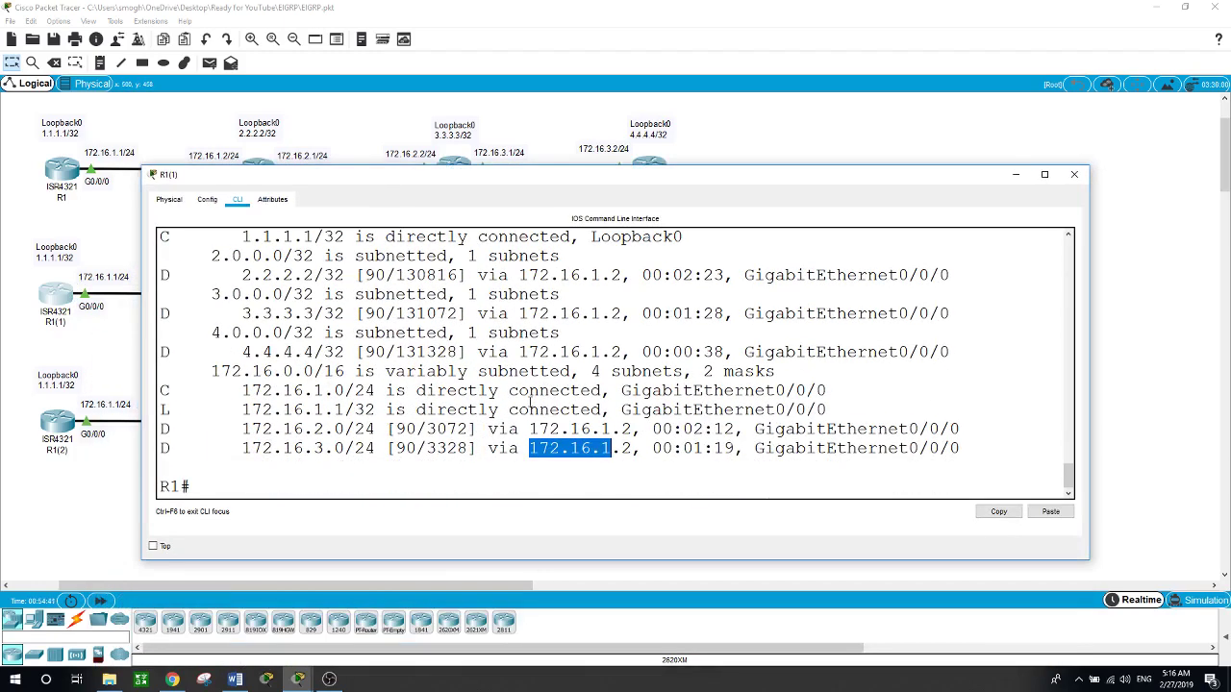
{"action": "left_click", "coordinate": [468, 494]}
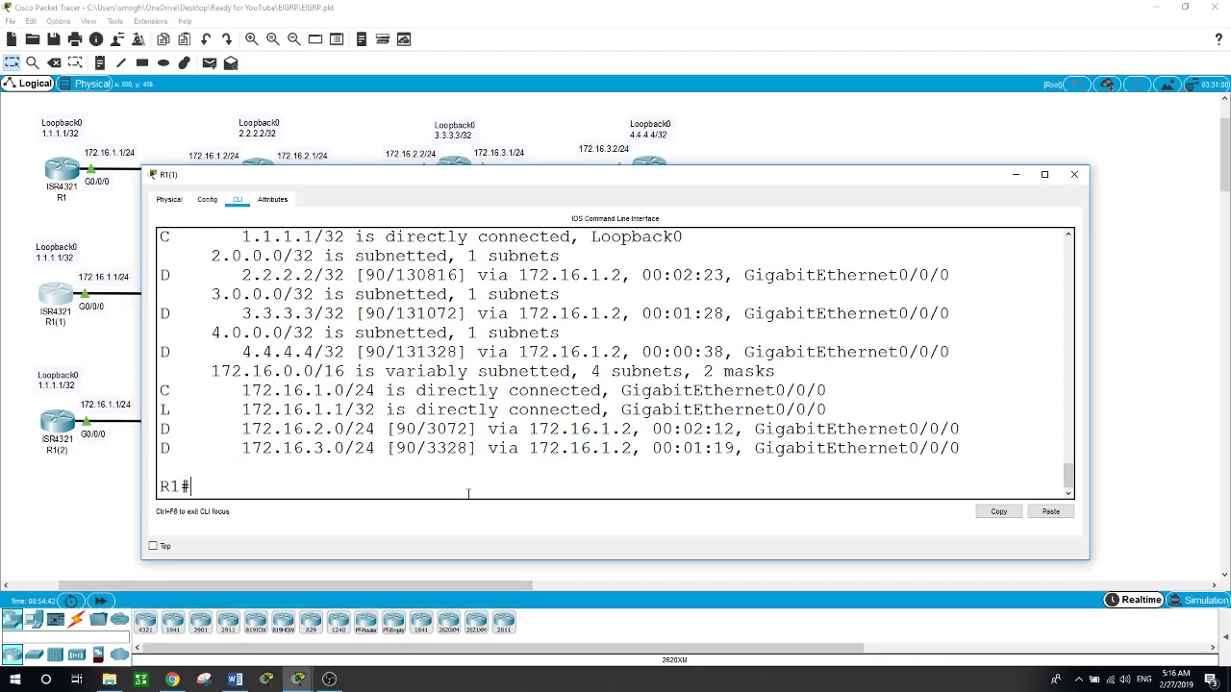
Display R1(1)'s routing protocol details with show ip prot and examine the EIGRP autonomous system number and the K1 and K3 metric weights
{"action": "type", "text": "show ip prot"}
{"action": "key", "text": "Return"}
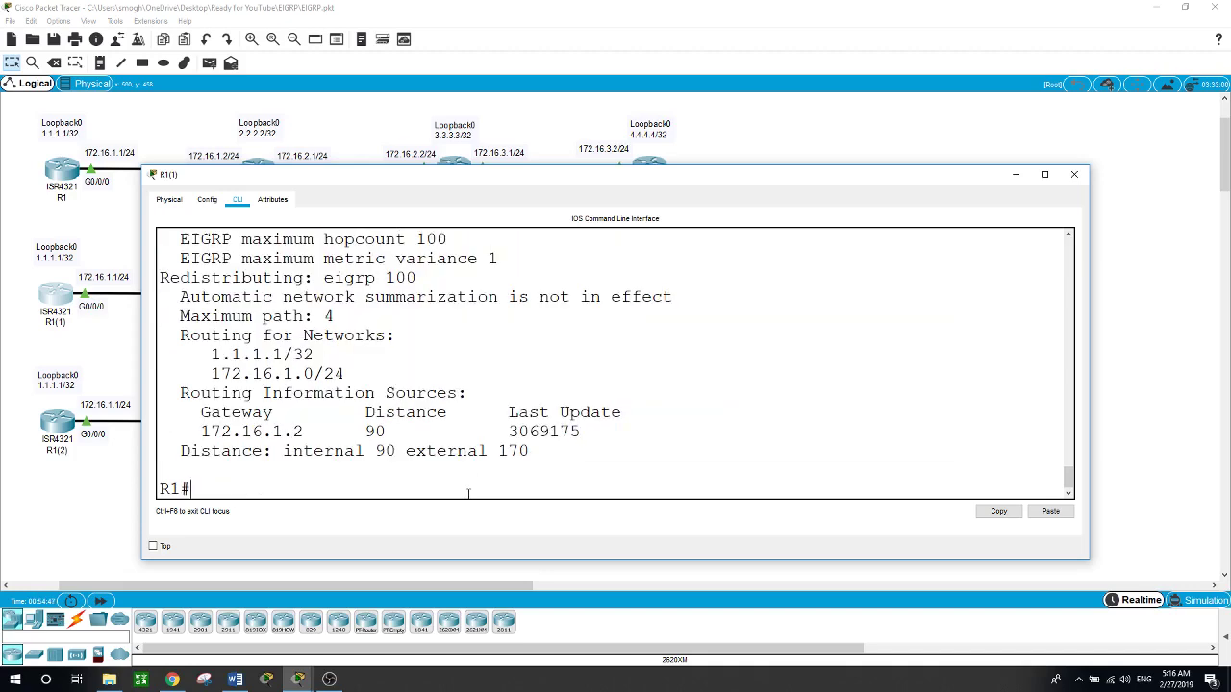
{"action": "scroll", "coordinate": [539, 440], "scroll_direction": "up", "scroll_amount": 3}
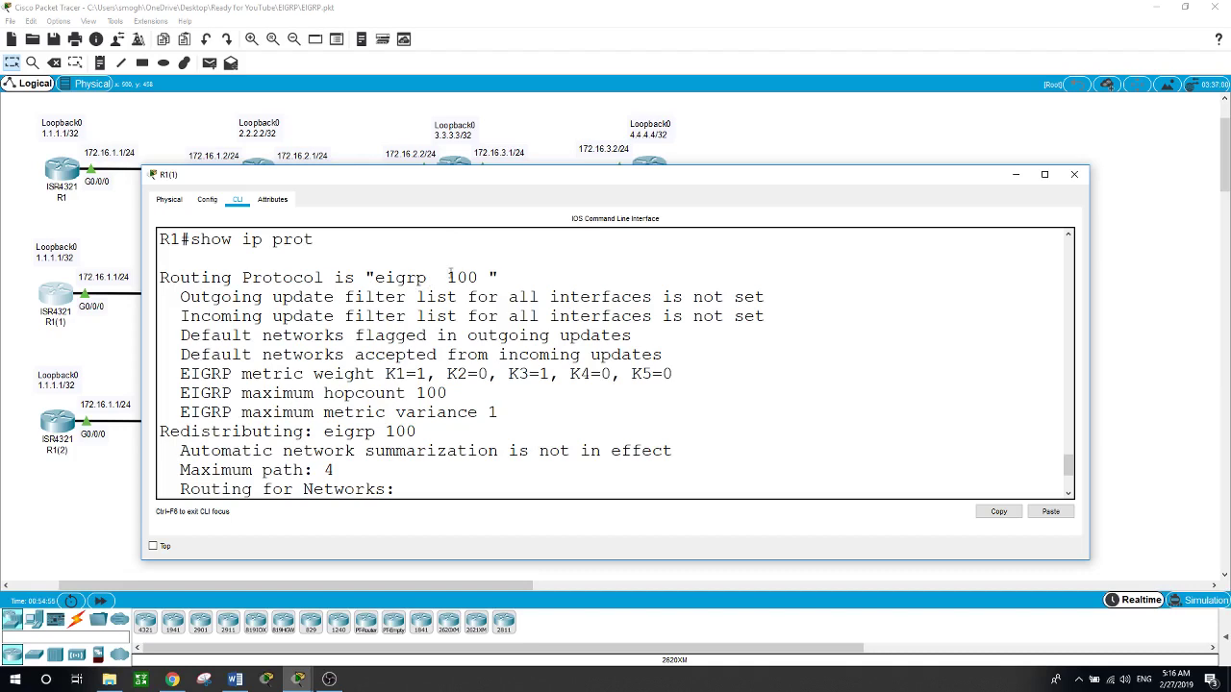
{"action": "left_click_drag", "start_coordinate": [447, 278], "coordinate": [480, 278]}
{"action": "scroll", "coordinate": [492, 365], "scroll_direction": "down", "scroll_amount": 1}
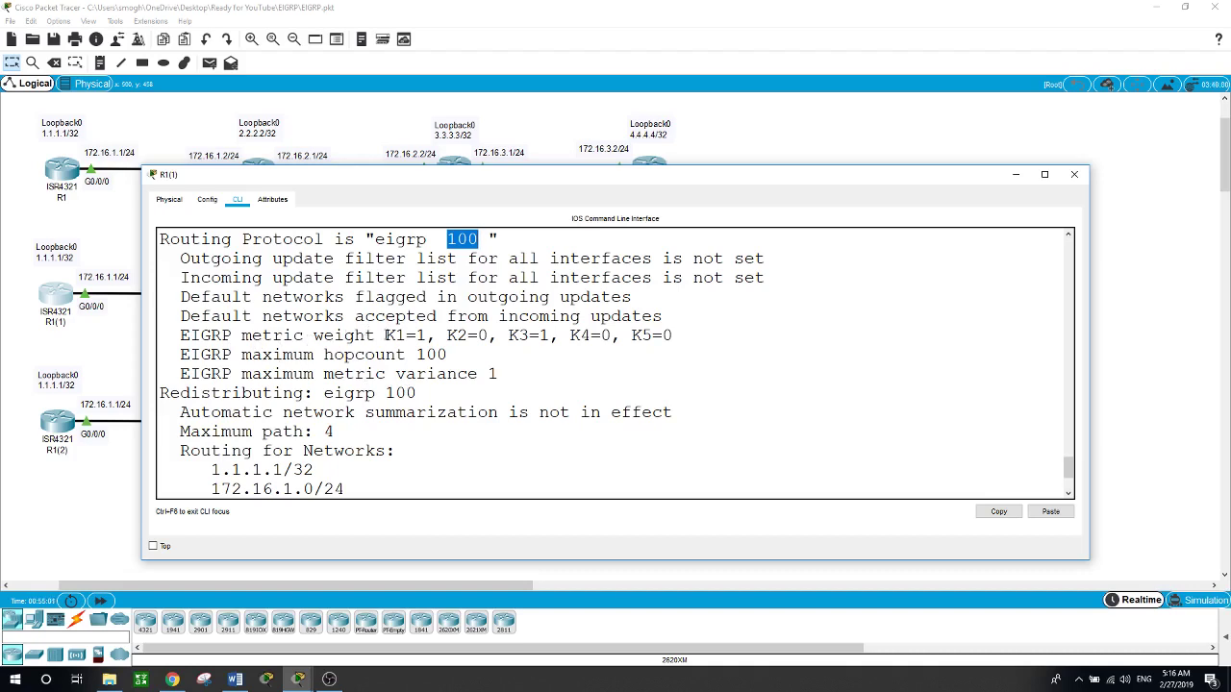
{"action": "left_click", "coordinate": [387, 335]}
{"action": "left_click_drag", "start_coordinate": [386, 334], "coordinate": [417, 335]}
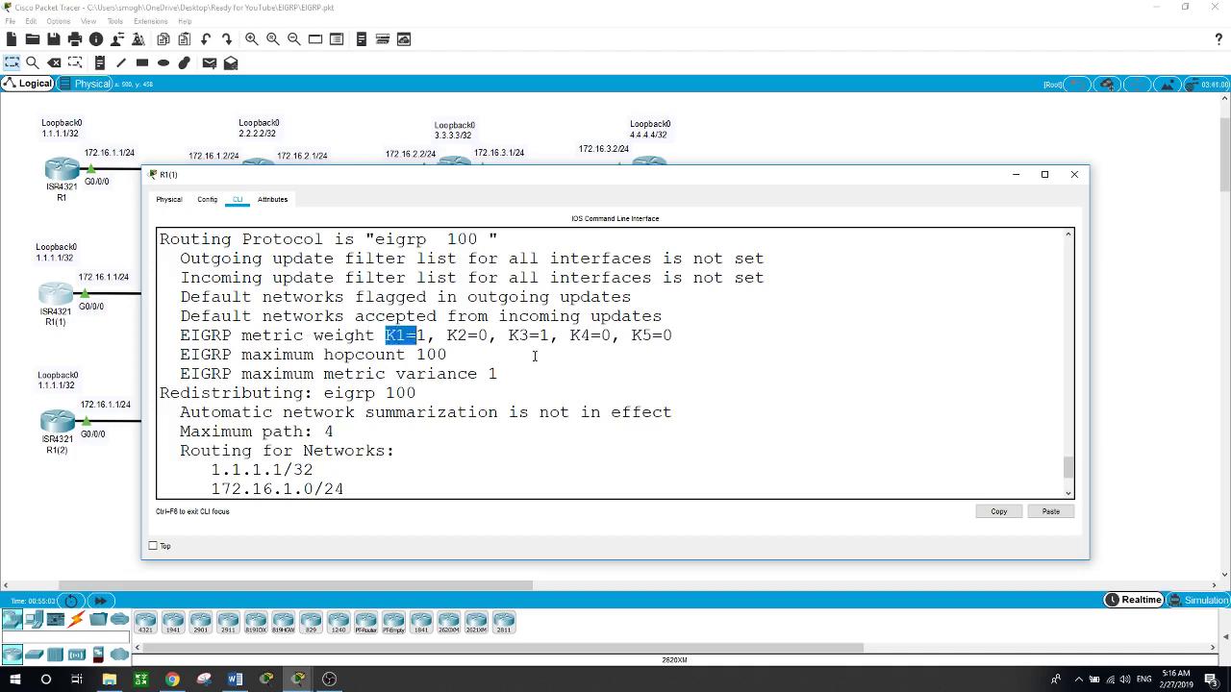
{"action": "left_click_drag", "start_coordinate": [509, 334], "coordinate": [540, 335]}
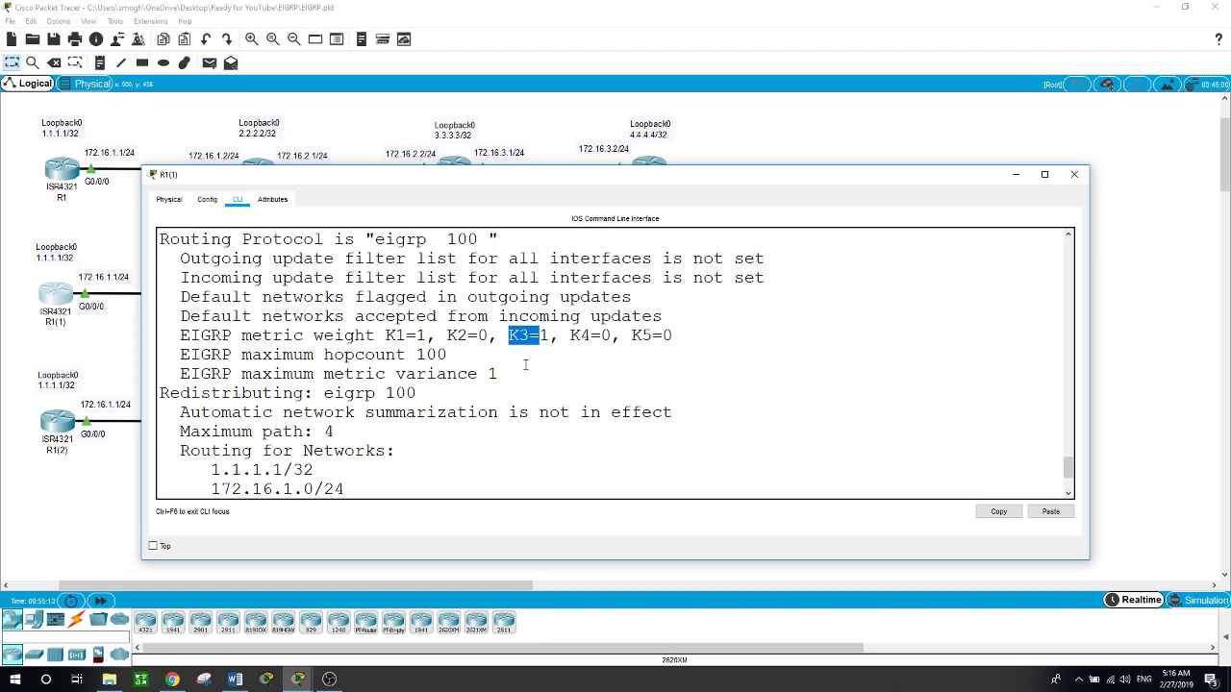
Examine the automatic summarization status, maximum path, advertised networks and gateway source in R1(1)'s protocol output
{"action": "scroll", "coordinate": [525, 364], "scroll_direction": "down", "scroll_amount": 1}
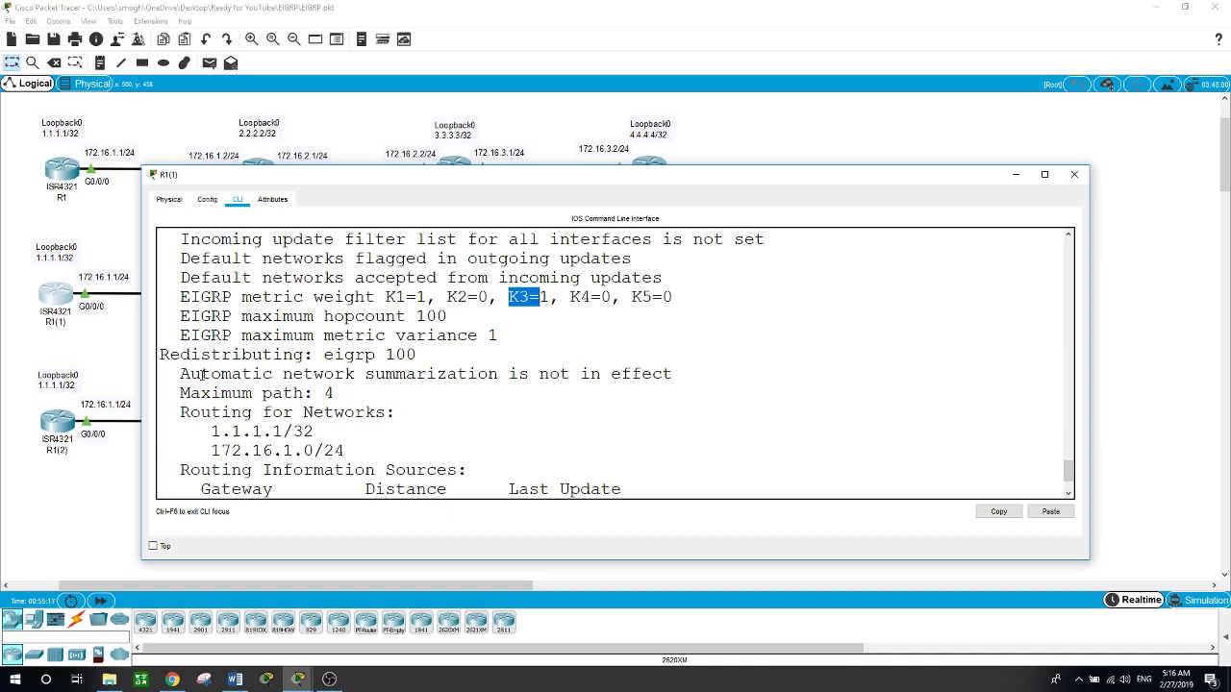
{"action": "left_click_drag", "start_coordinate": [191, 375], "coordinate": [677, 387]}
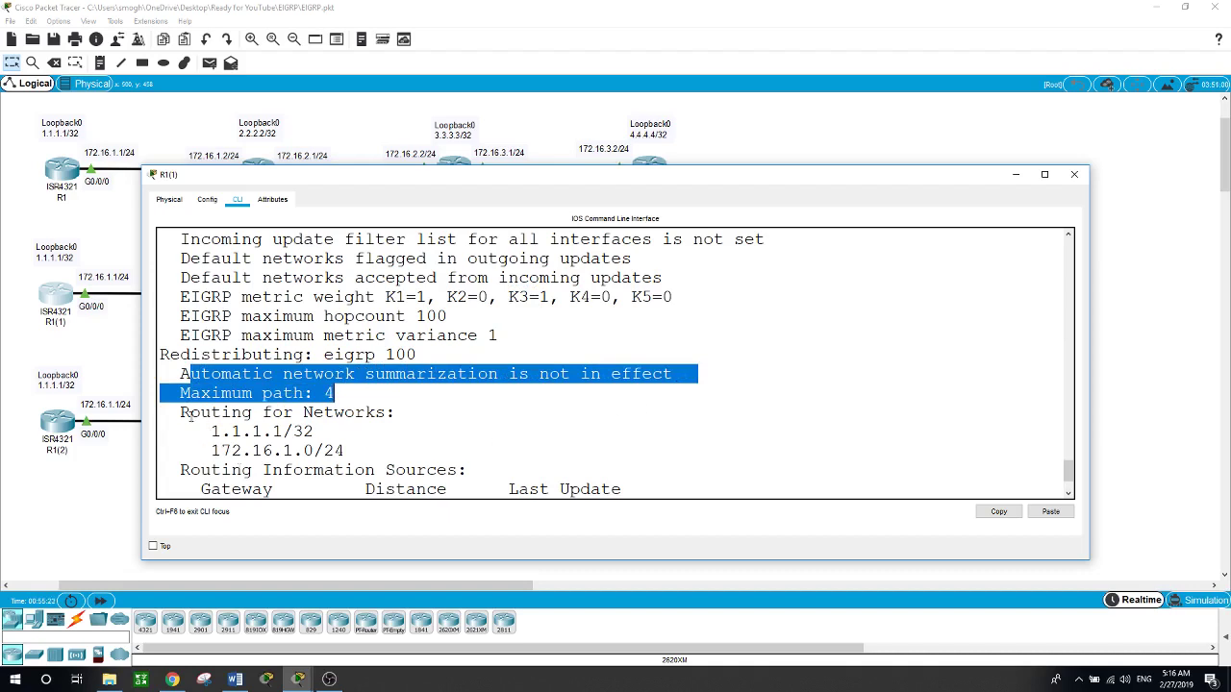
{"action": "left_click_drag", "start_coordinate": [180, 412], "coordinate": [345, 412]}
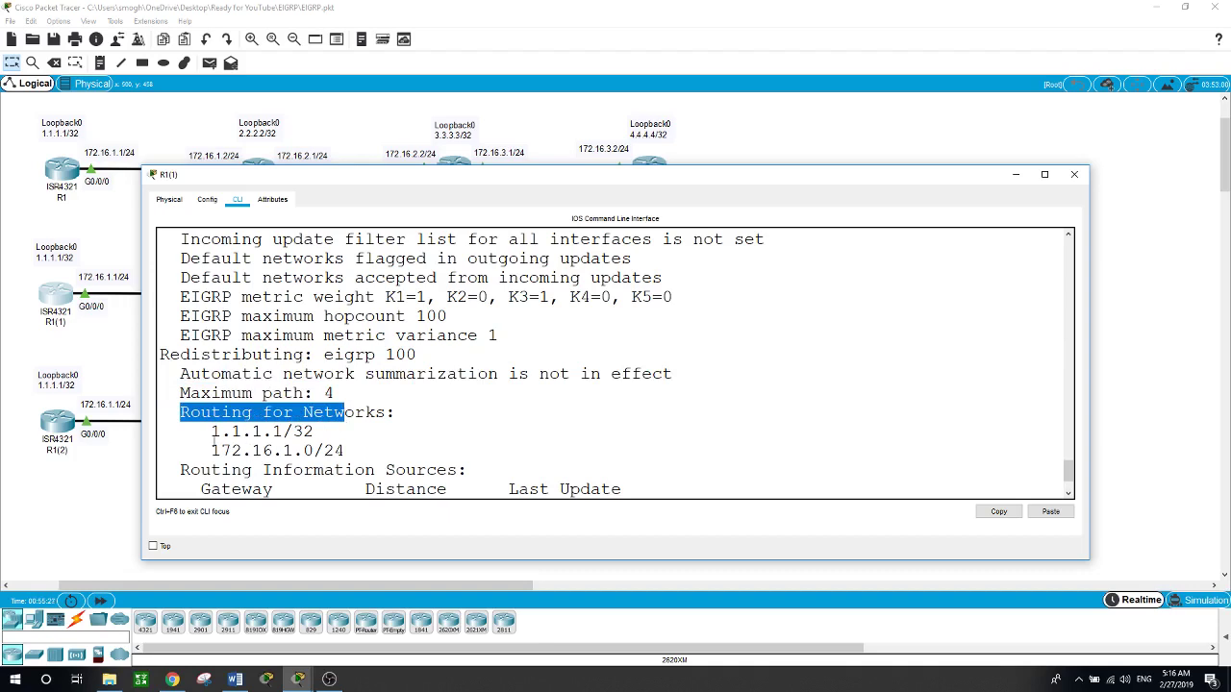
{"action": "left_click_drag", "start_coordinate": [210, 431], "coordinate": [306, 432]}
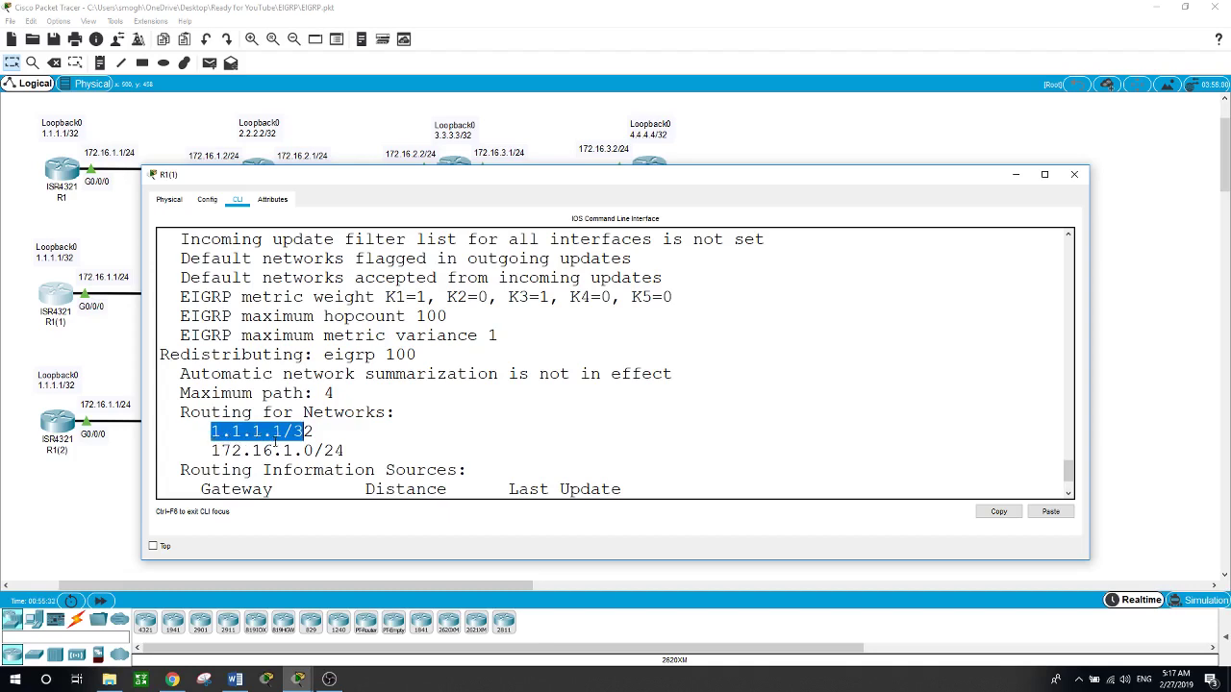
{"action": "left_click_drag", "start_coordinate": [210, 452], "coordinate": [334, 451]}
{"action": "scroll", "coordinate": [477, 419], "scroll_direction": "down", "scroll_amount": 1}
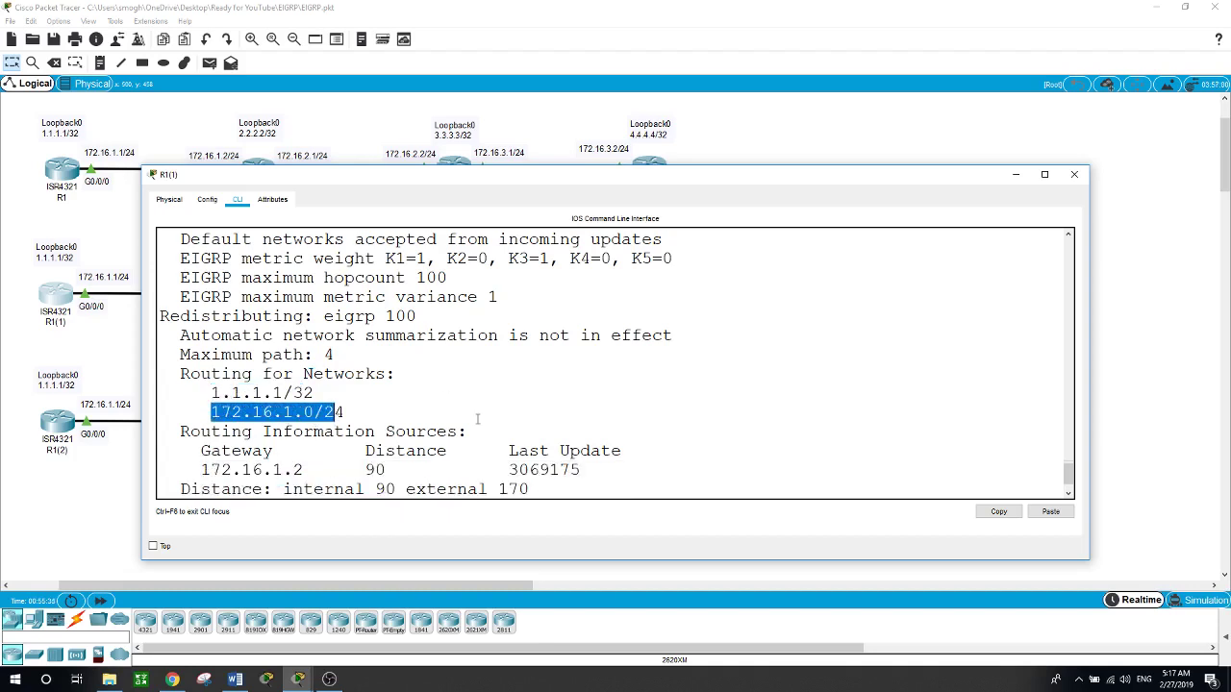
{"action": "scroll", "coordinate": [477, 420], "scroll_direction": "down", "scroll_amount": 1}
{"action": "left_click_drag", "start_coordinate": [201, 410], "coordinate": [252, 410]}
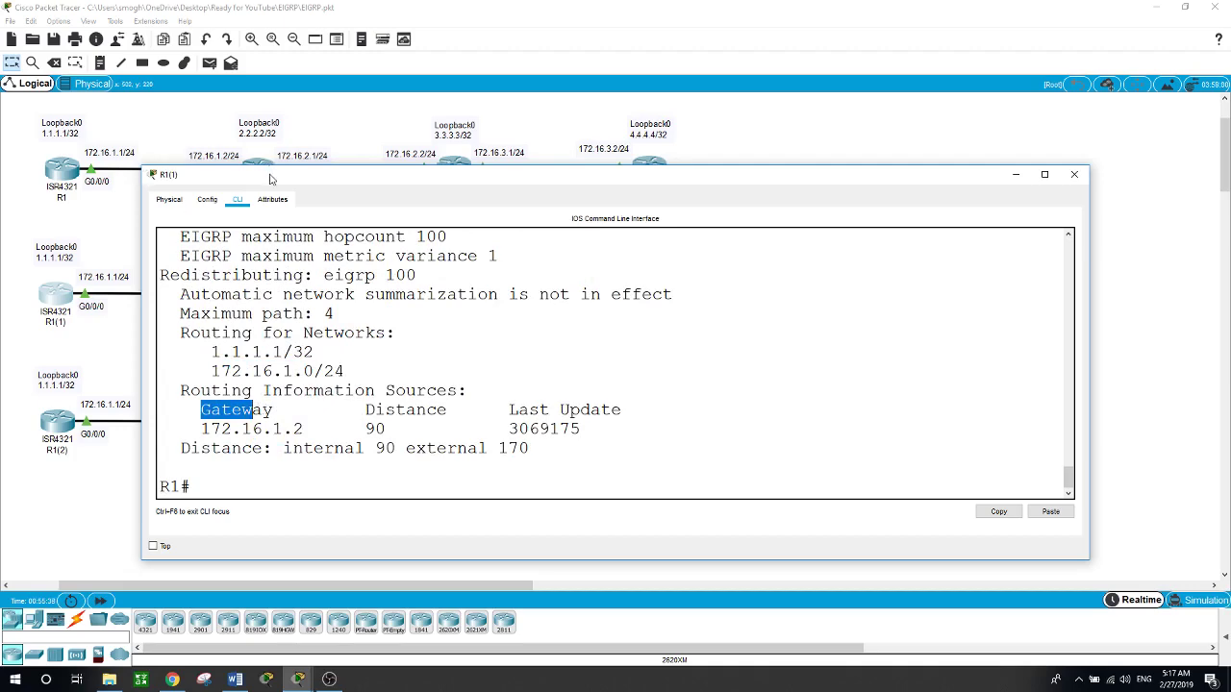
Open router R1(2) in the third row and enter global configuration mode from its command line
{"action": "left_click_drag", "start_coordinate": [270, 177], "coordinate": [269, 210]}
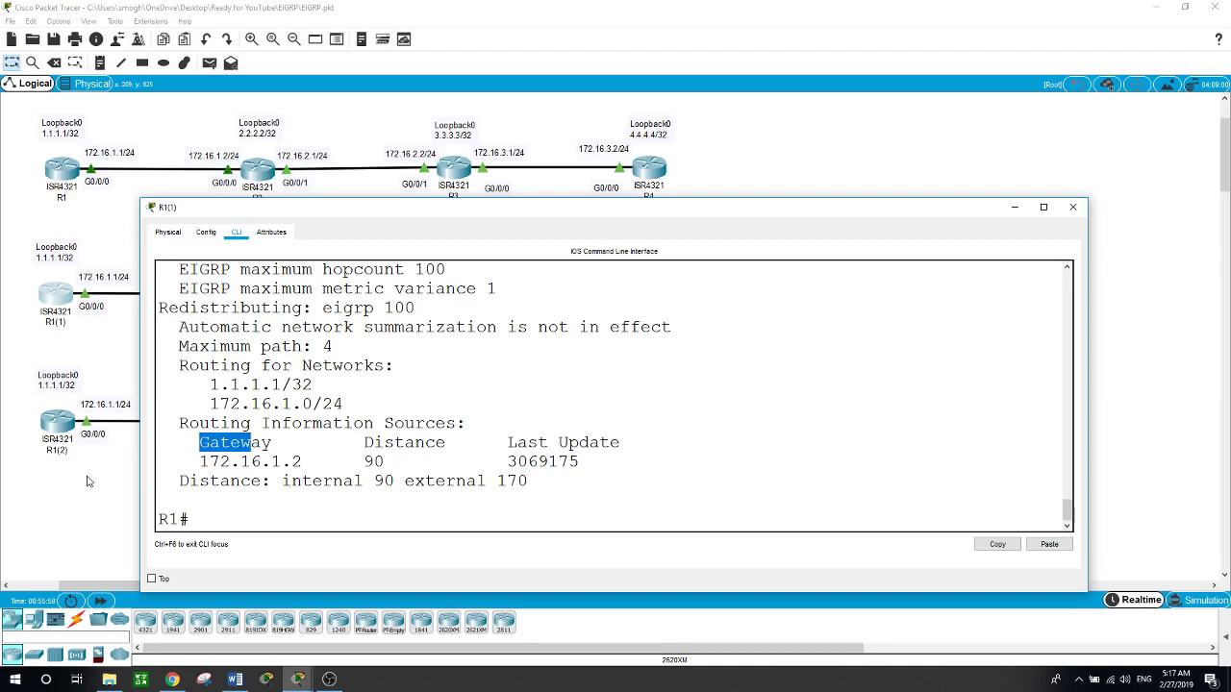
{"action": "left_click", "coordinate": [97, 536]}
{"action": "left_click", "coordinate": [69, 430]}
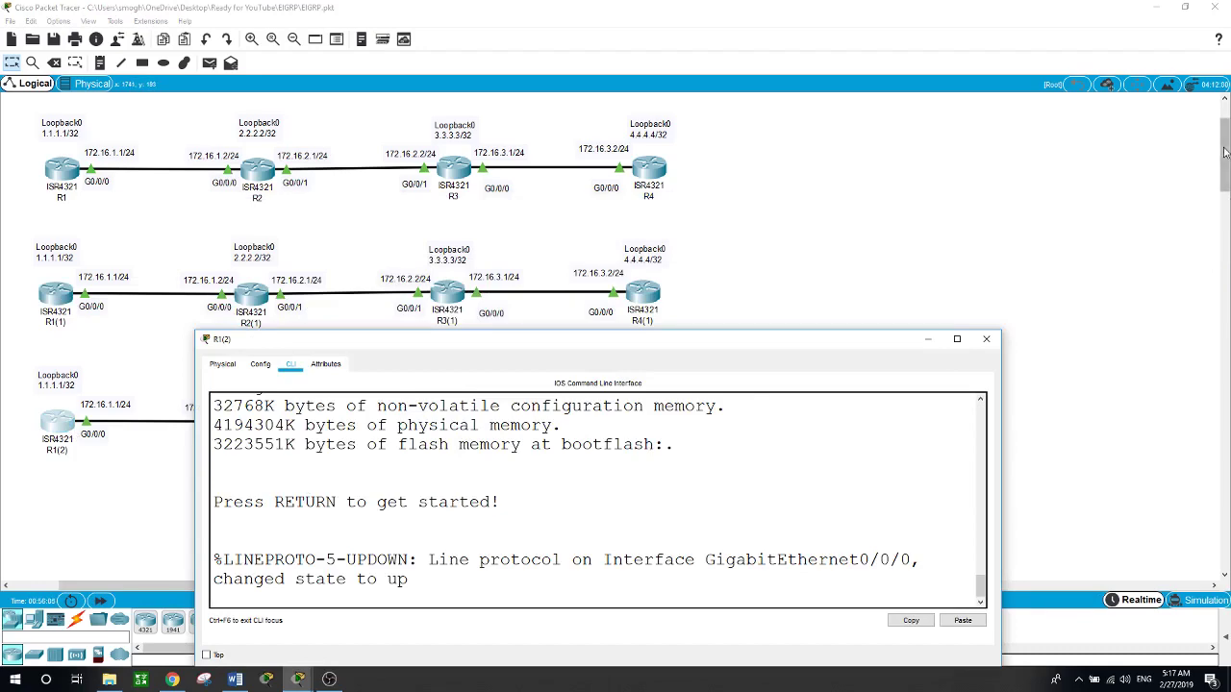
{"action": "left_click_drag", "start_coordinate": [1225, 154], "coordinate": [1225, 190]}
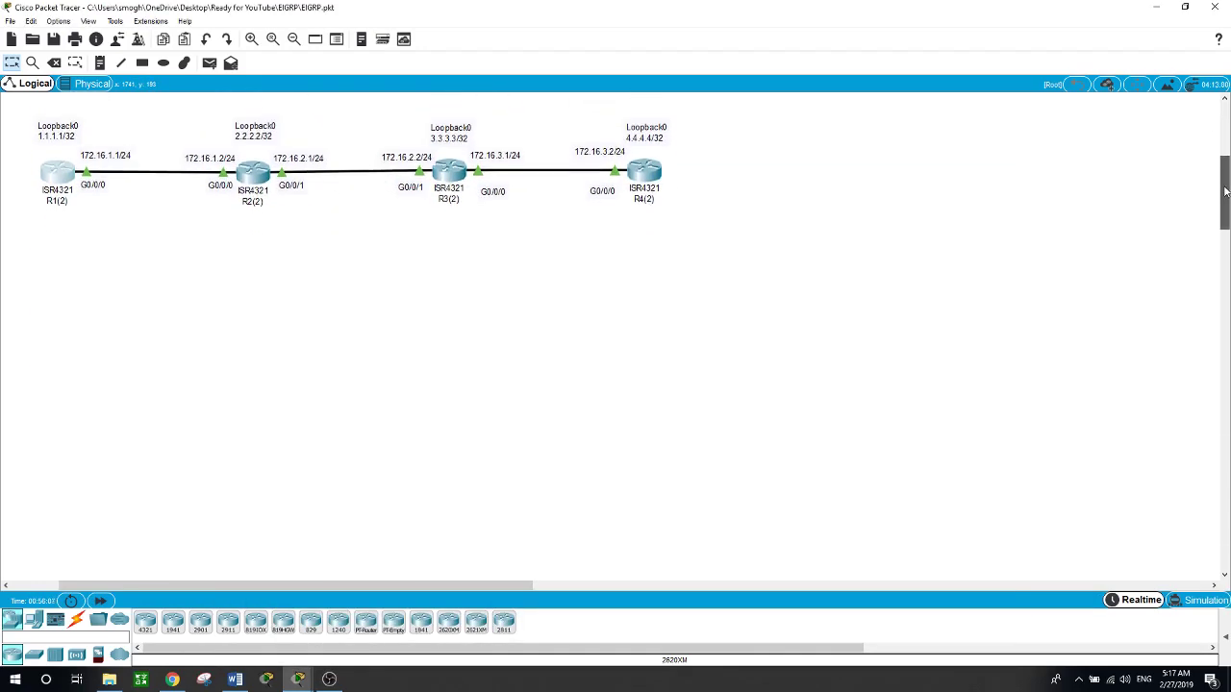
{"action": "left_click", "coordinate": [66, 180]}
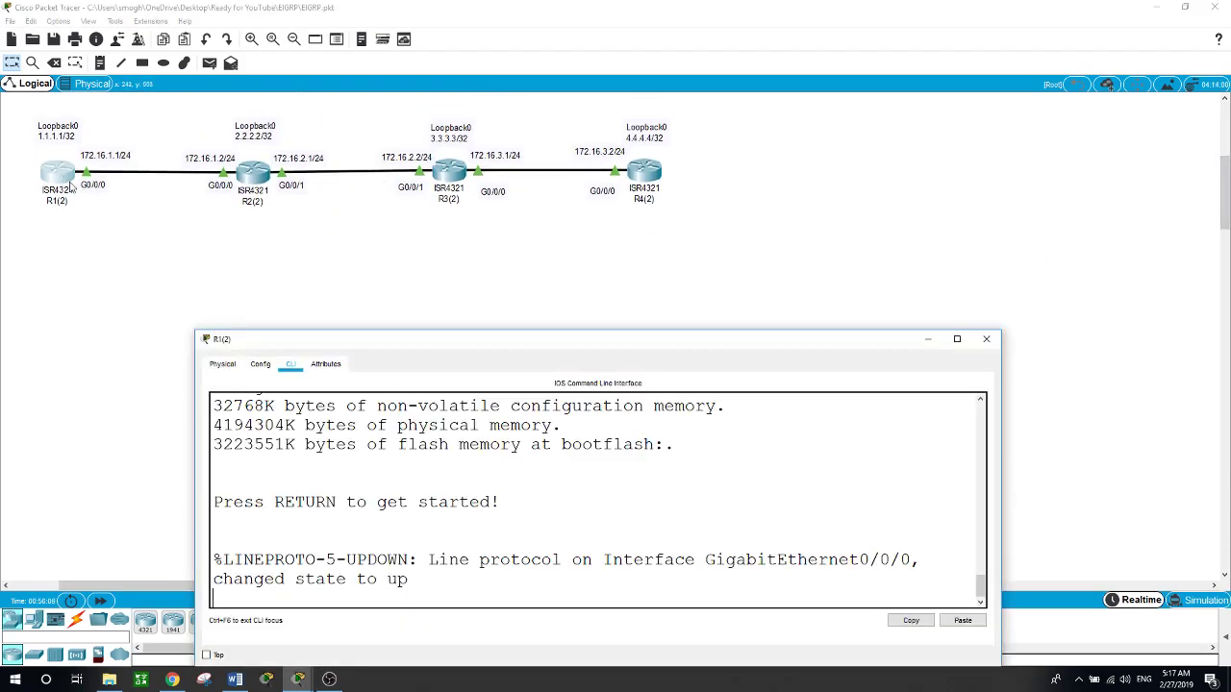
{"action": "left_click_drag", "start_coordinate": [375, 344], "coordinate": [351, 287]}
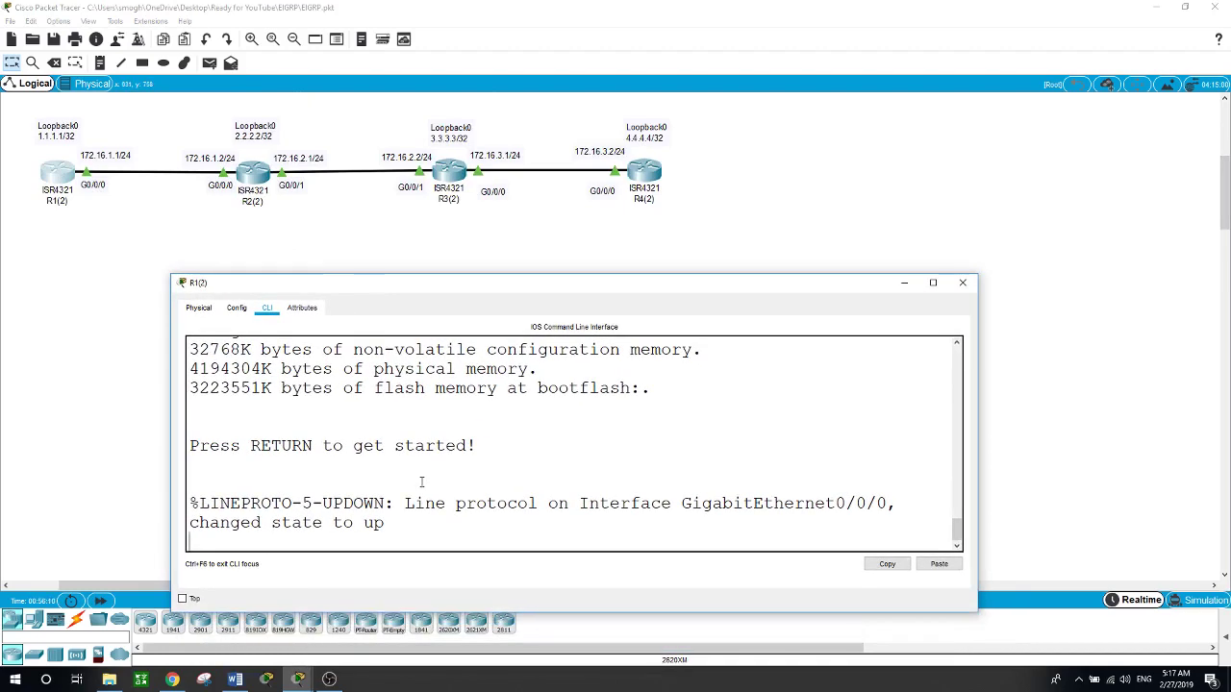
{"action": "key", "text": "Return"}
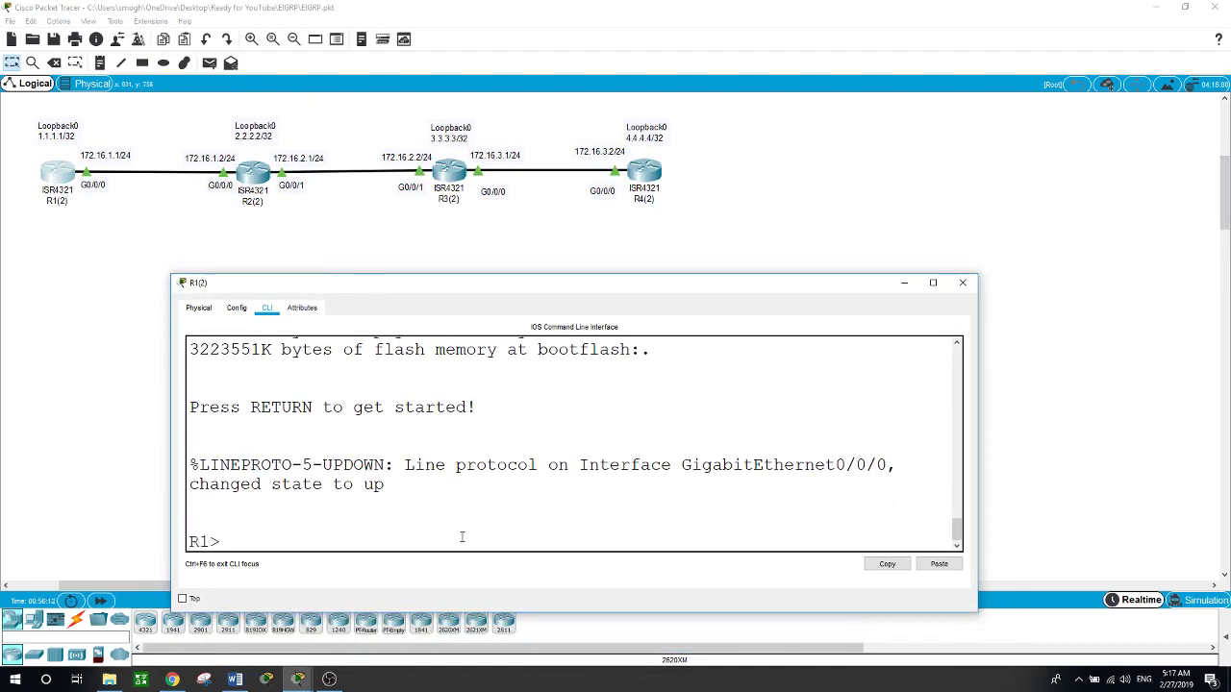
{"action": "type", "text": "en"}
{"action": "key", "text": "Return"}
{"action": "type", "text": "conf t"}
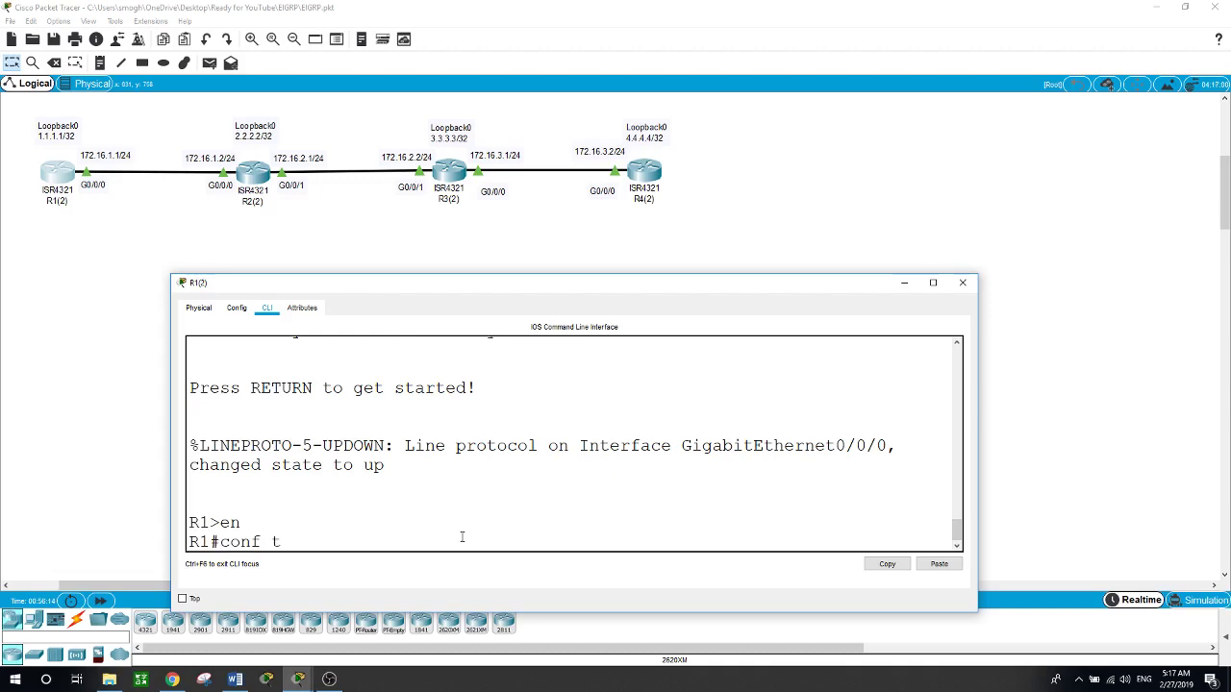
{"action": "key", "text": "Return"}
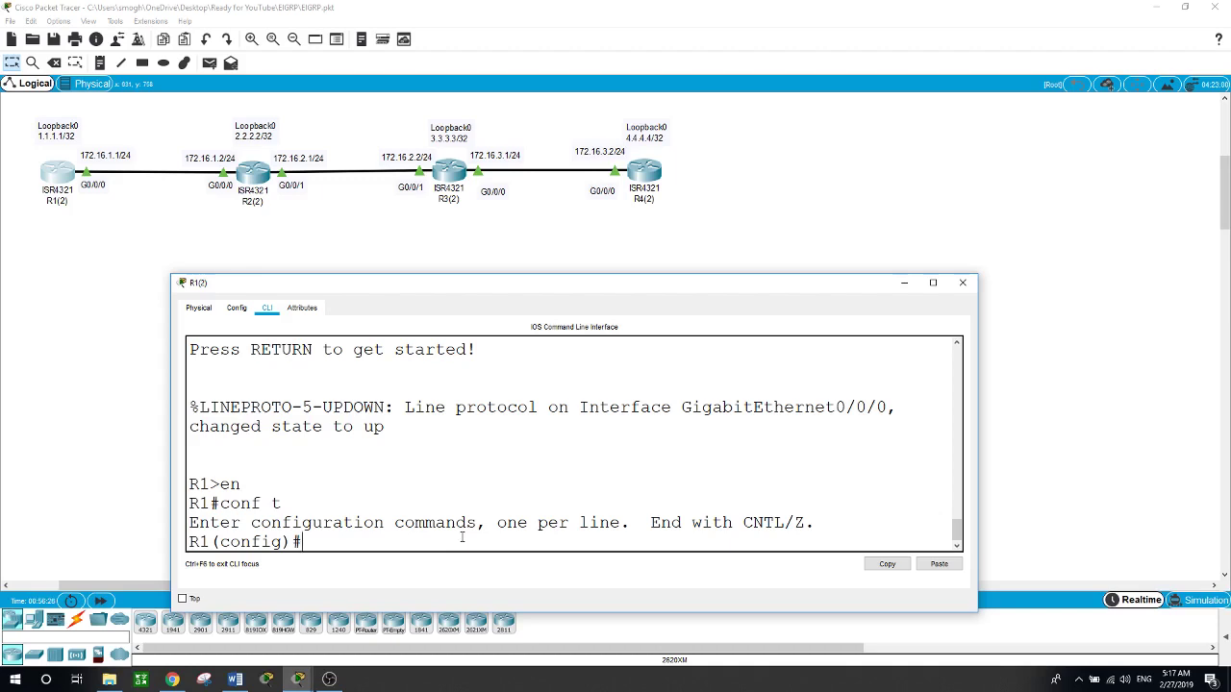
Configure EIGRP 100 on R1(2) with network 0.0.0.0 and no auto-summary
{"action": "type", "text": "route eigrp 100"}
{"action": "key", "text": "Return"}
{"action": "type", "text": "network"}
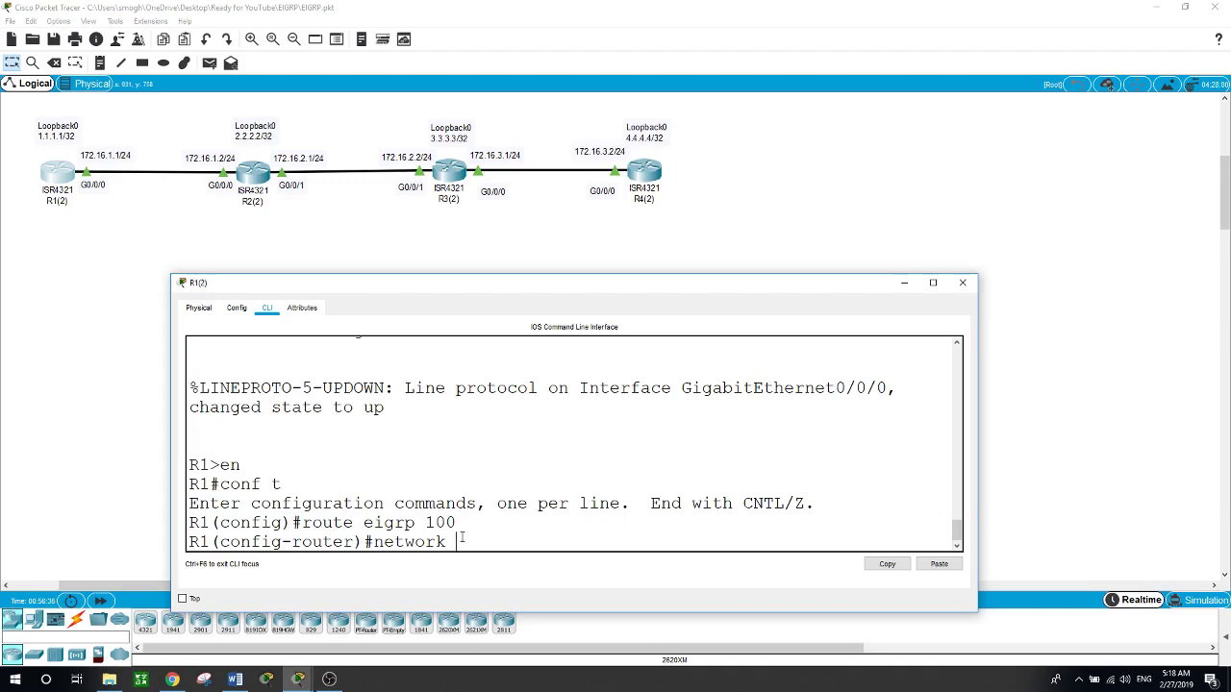
{"action": "type", "text": " 0.0.0.0"}
{"action": "key", "text": "Return"}
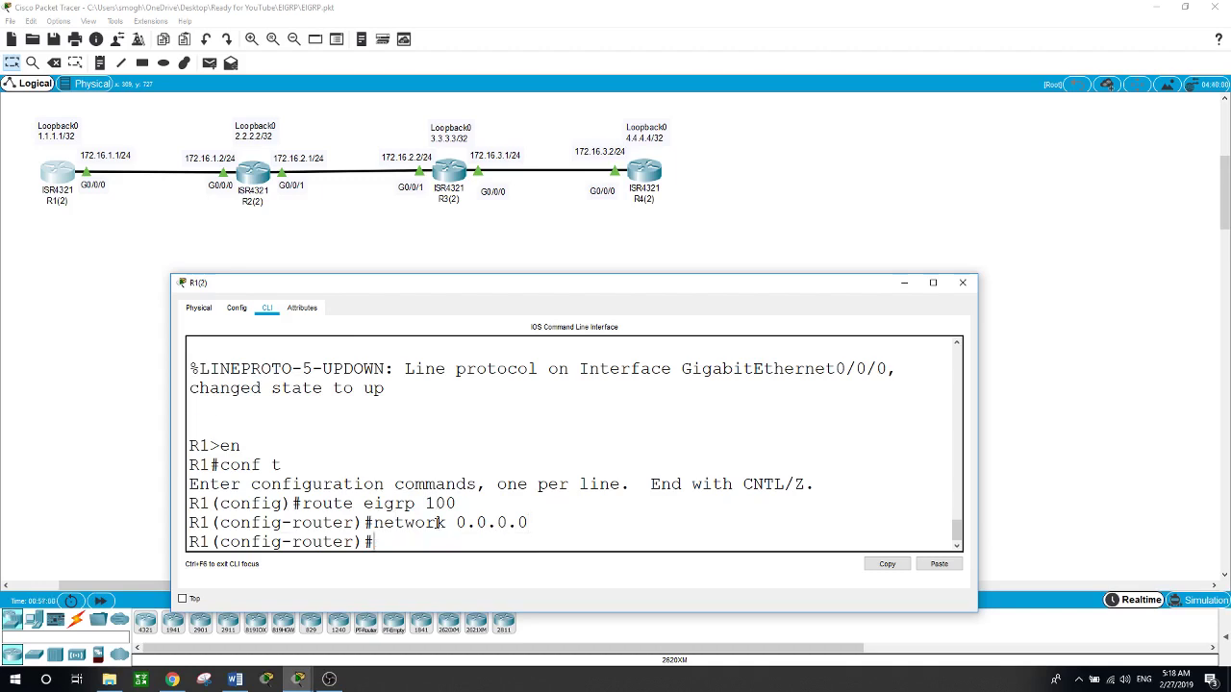
{"action": "type", "text": "no auto"}
{"action": "key", "text": "Tab"}
{"action": "key", "text": "Return"}
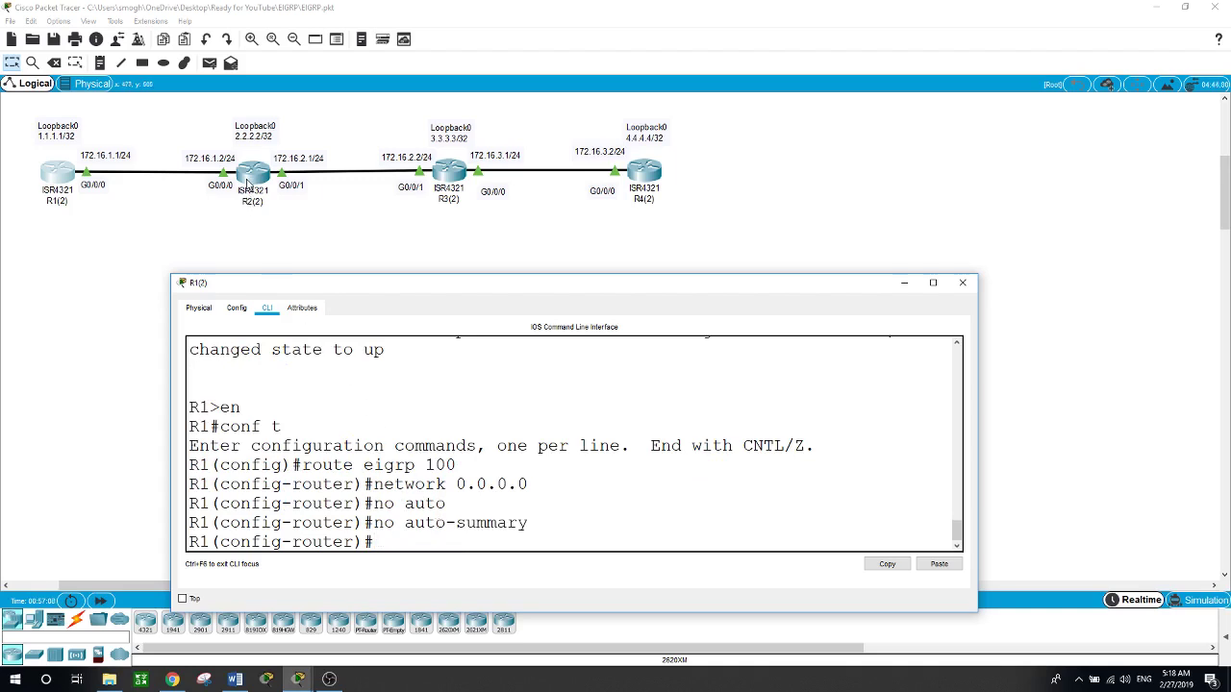
Open router R2(2) and enter global configuration mode from its command line
{"action": "left_click", "coordinate": [251, 185]}
{"action": "key", "text": "Return"}
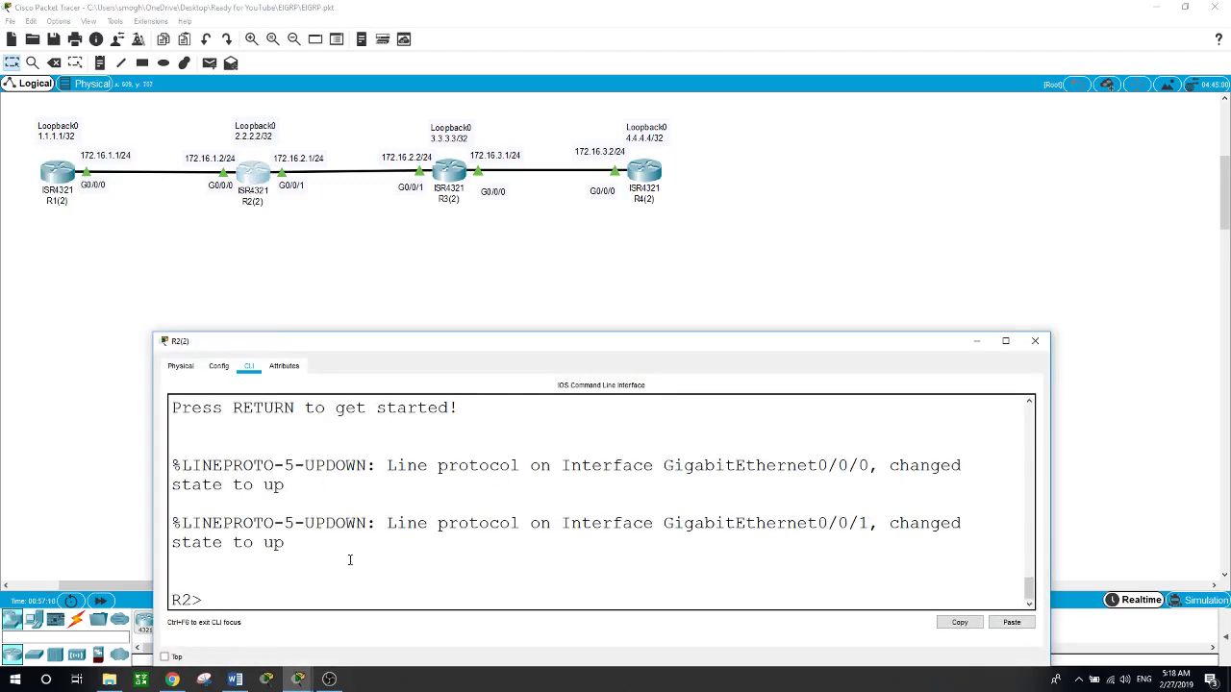
{"action": "type", "text": "en"}
{"action": "key", "text": "Return"}
{"action": "type", "text": "conf t"}
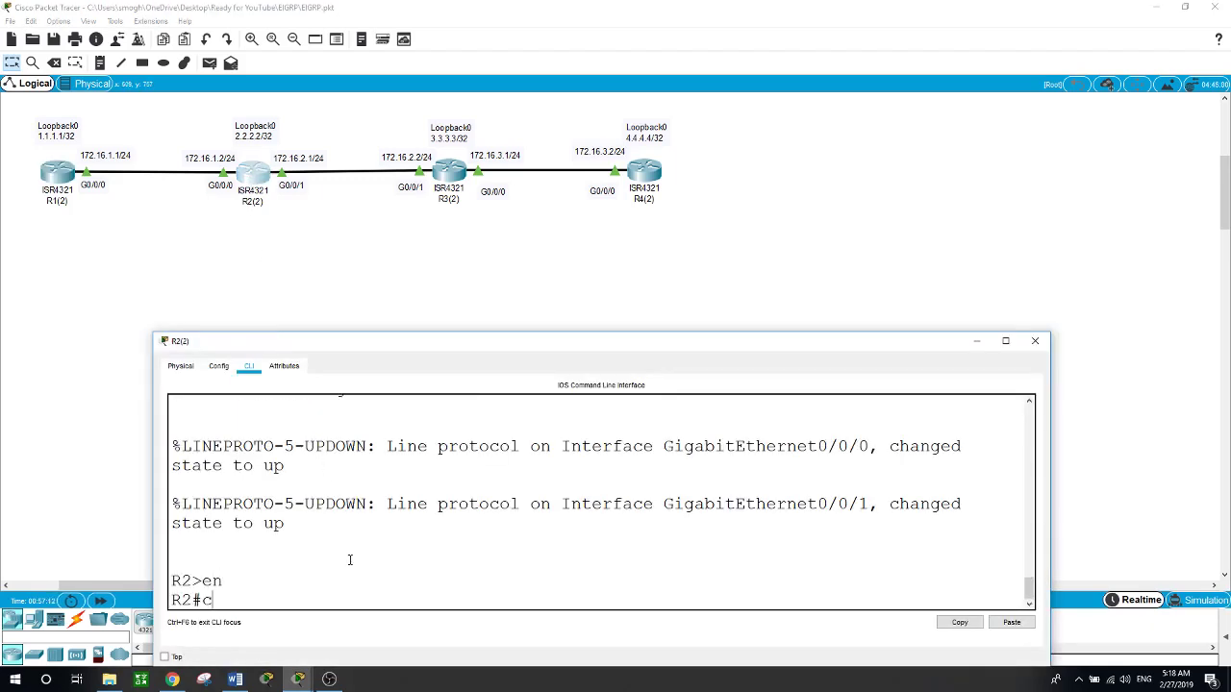
{"action": "key", "text": "Return"}
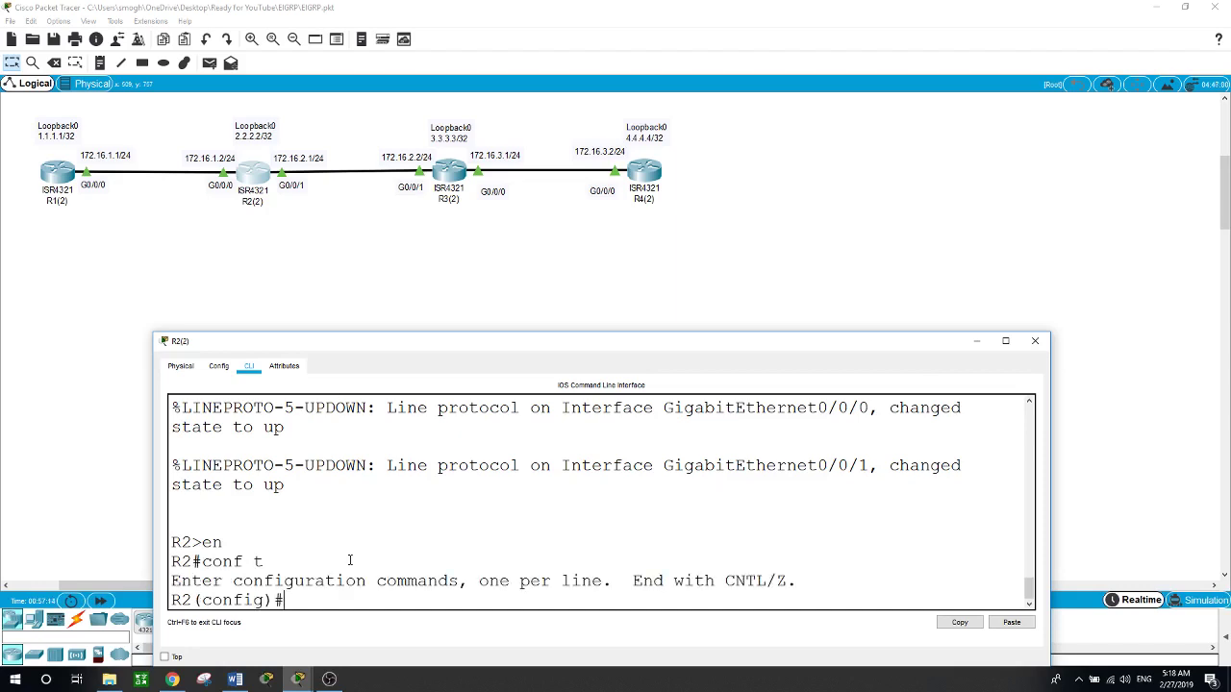
Configure EIGRP 100 on R2(2) with network 0.0.0.0 and no auto-summary
{"action": "type", "text": "route eigrp 100"}
{"action": "key", "text": "Return"}
{"action": "type", "text": "en"}
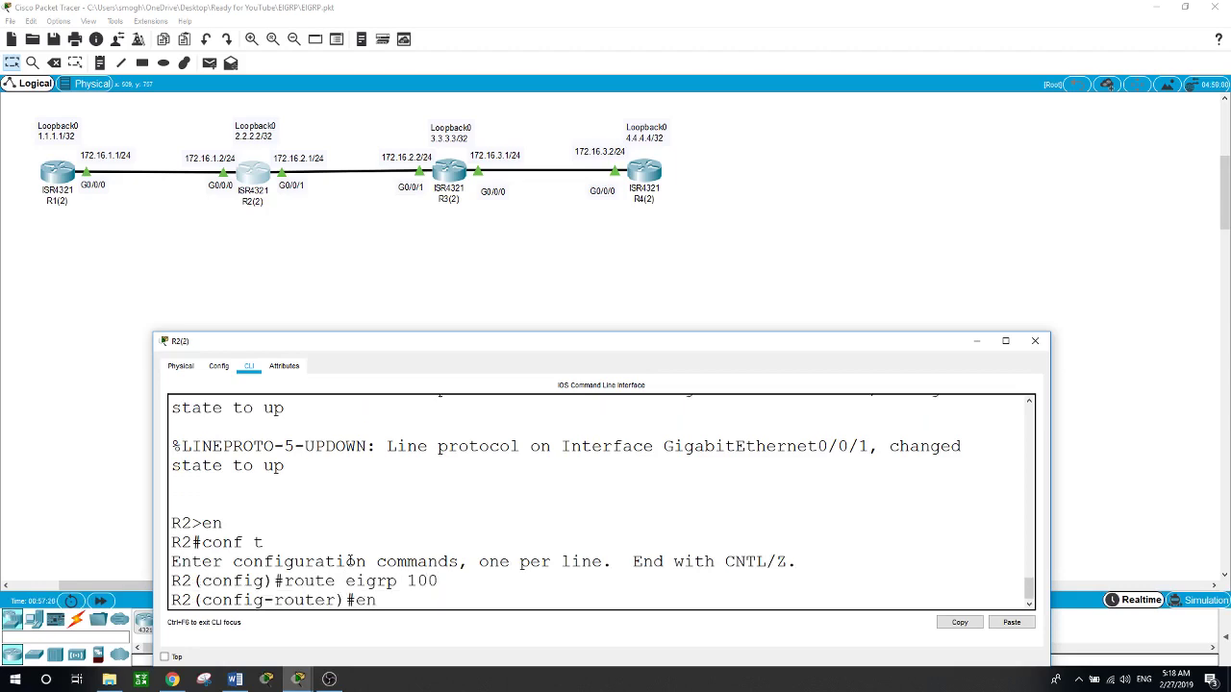
{"action": "key", "text": "BackSpace"}
{"action": "key", "text": "BackSpace"}
{"action": "type", "text": "network 0.0.0.0"}
{"action": "key", "text": "Return"}
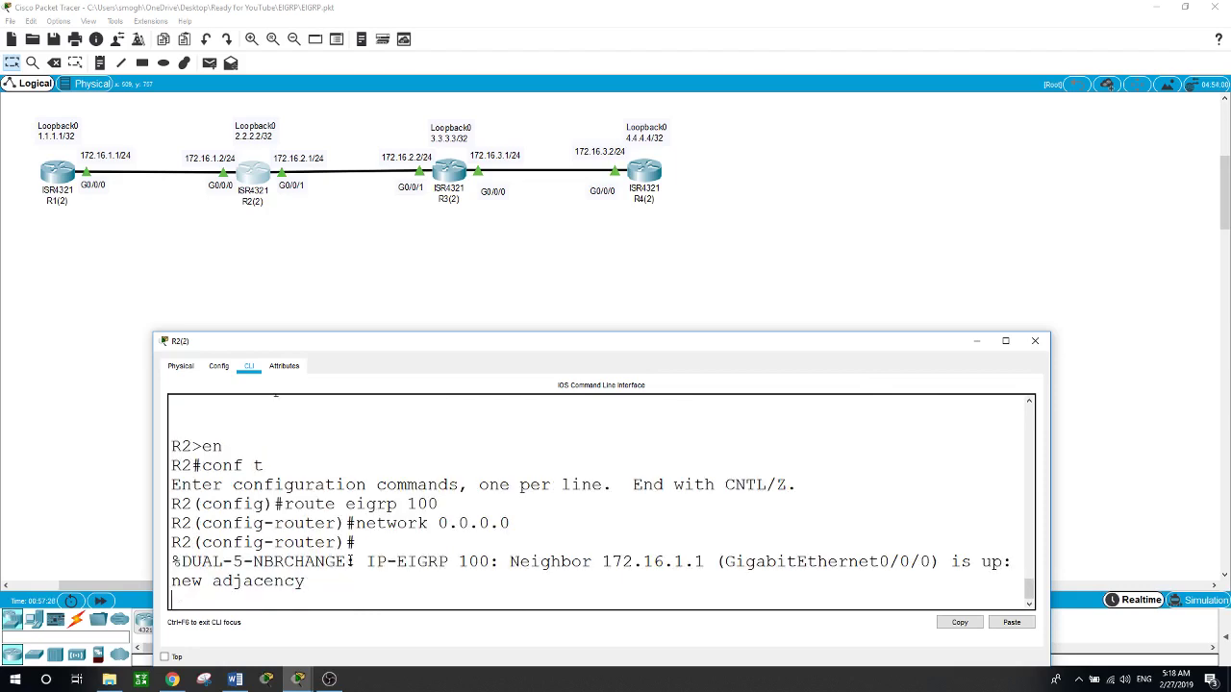
{"action": "key", "text": "Return"}
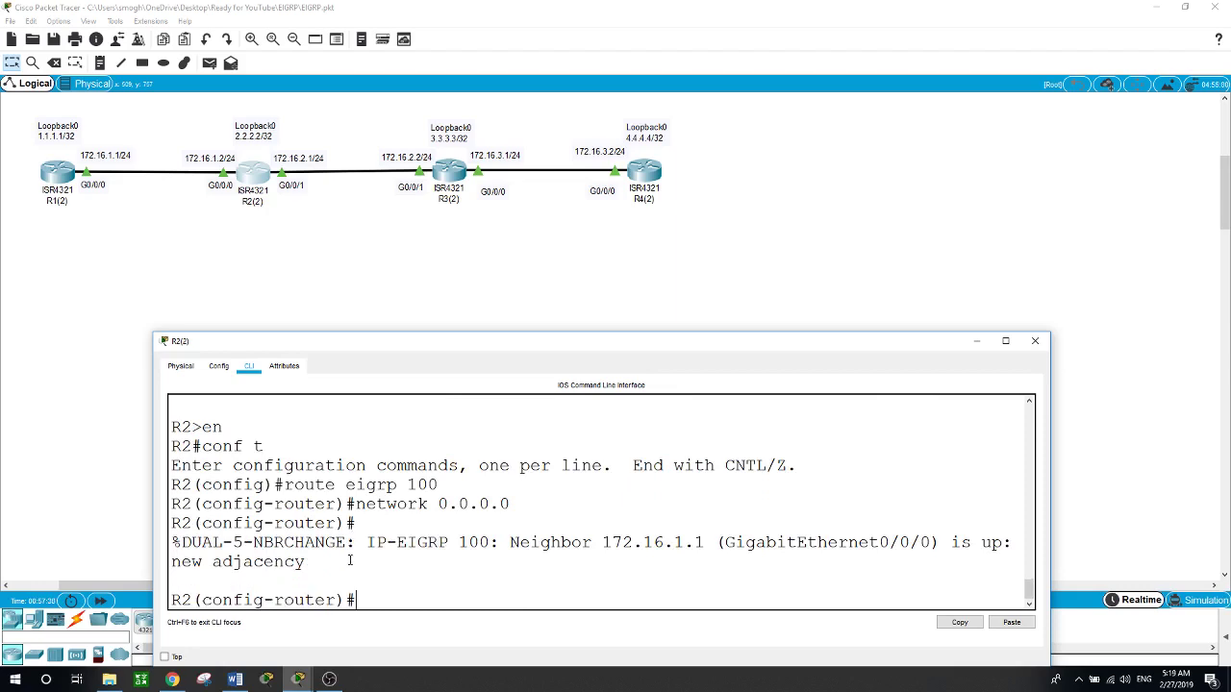
{"action": "type", "text": "no aut"}
{"action": "key", "text": "Tab"}
{"action": "key", "text": "Return"}
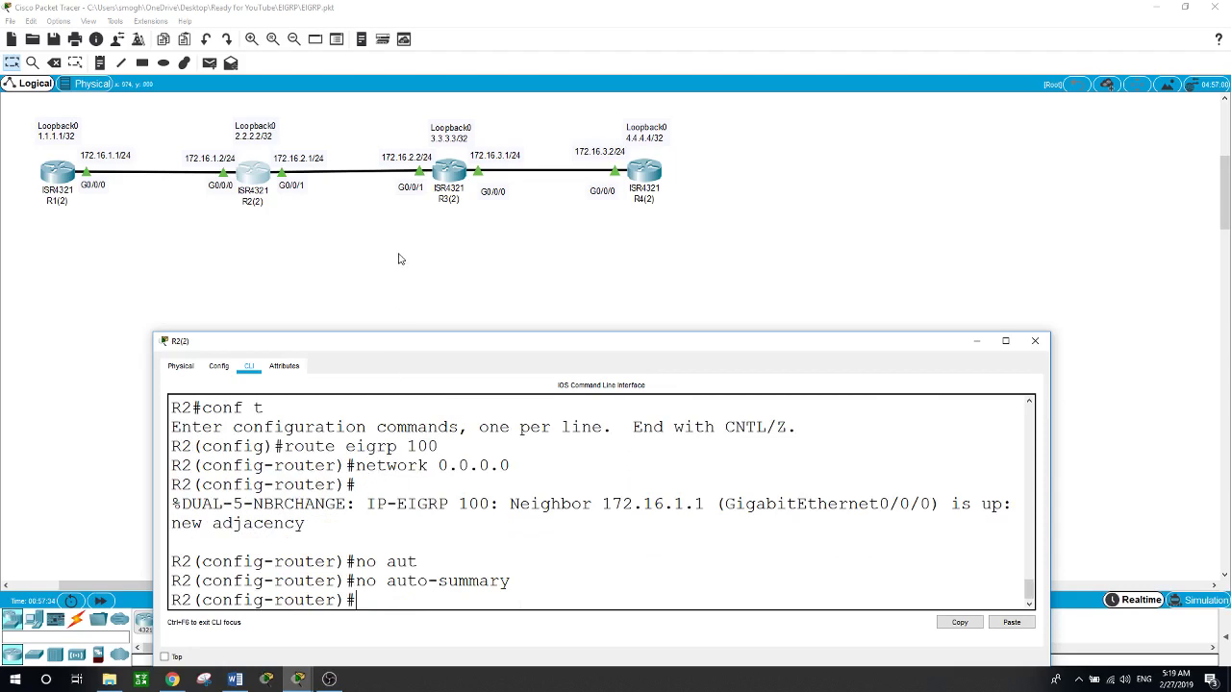
Open router R3(2) and enter global configuration mode from its command line
{"action": "left_click", "coordinate": [448, 177]}
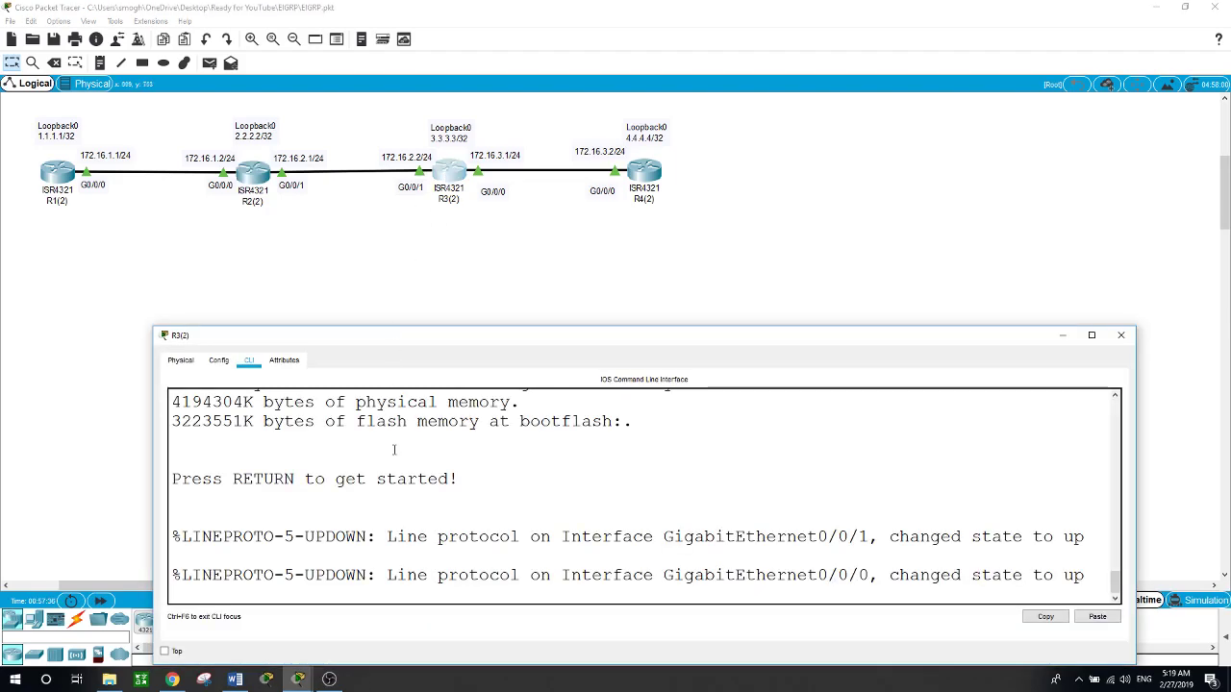
{"action": "key", "text": "Return"}
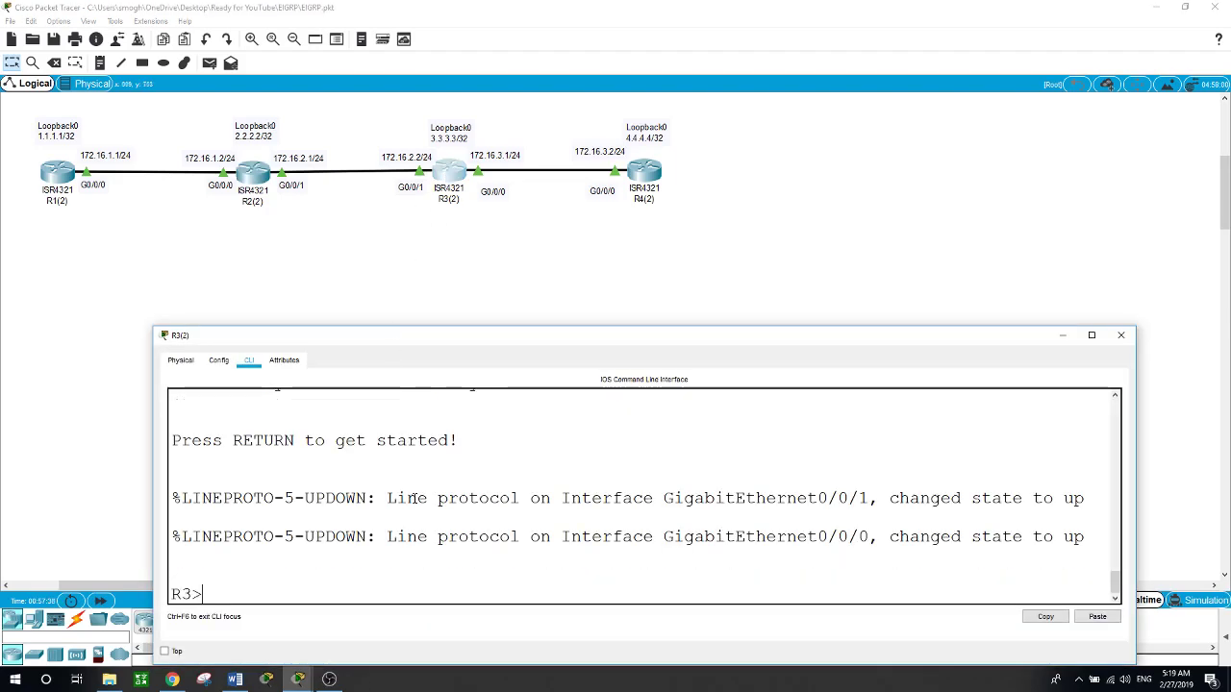
{"action": "type", "text": "en"}
{"action": "key", "text": "Return"}
{"action": "type", "text": "conf t"}
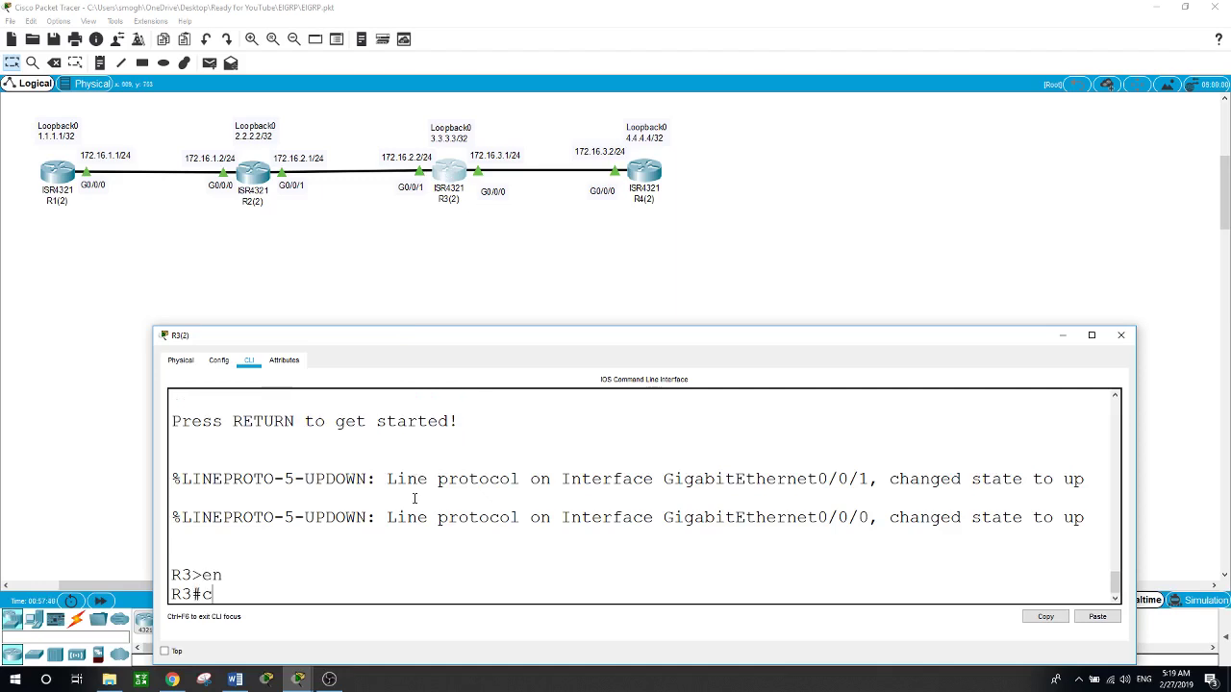
{"action": "key", "text": "Return"}
Configure EIGRP 100 on R3(2) with network 0.0.0.0 and no auto-summary
{"action": "type", "text": "router "}
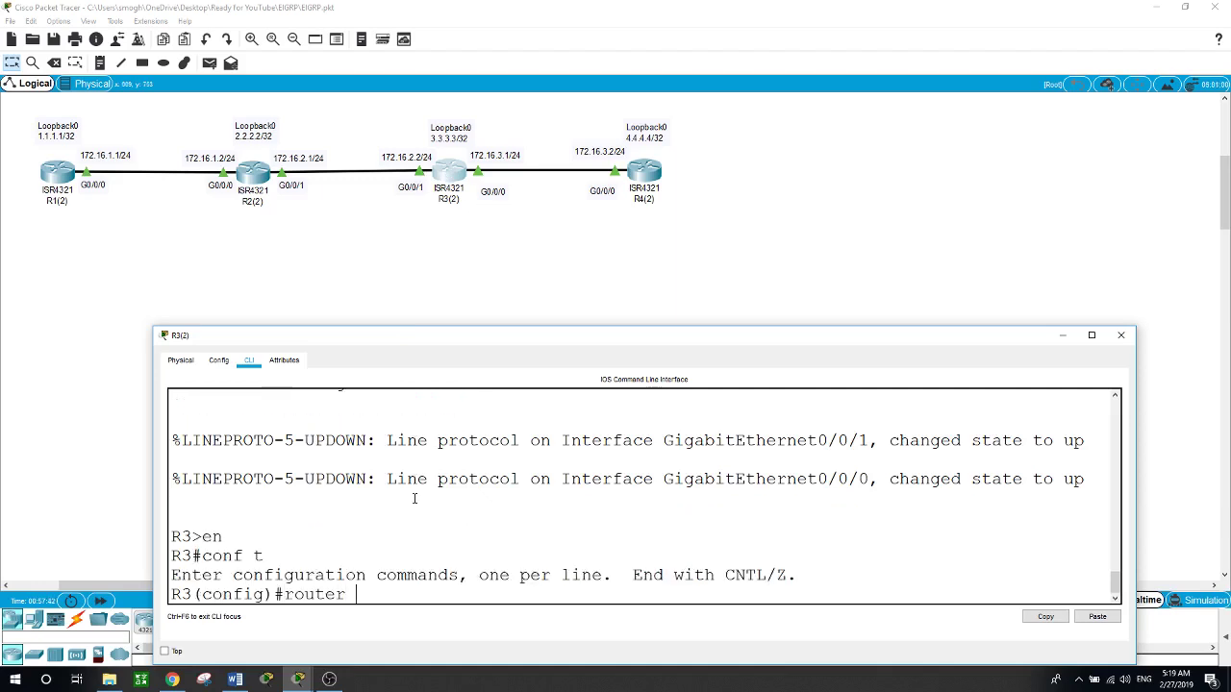
{"action": "type", "text": "eigrp 100"}
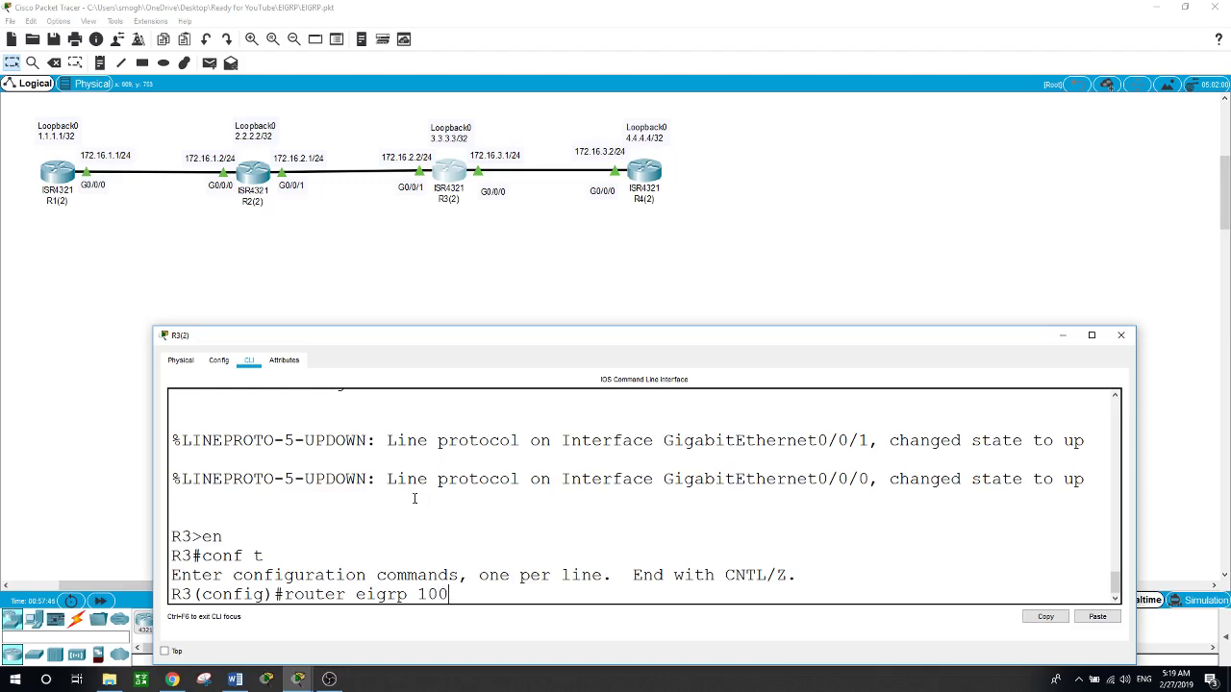
{"action": "key", "text": "Return"}
{"action": "type", "text": "net"}
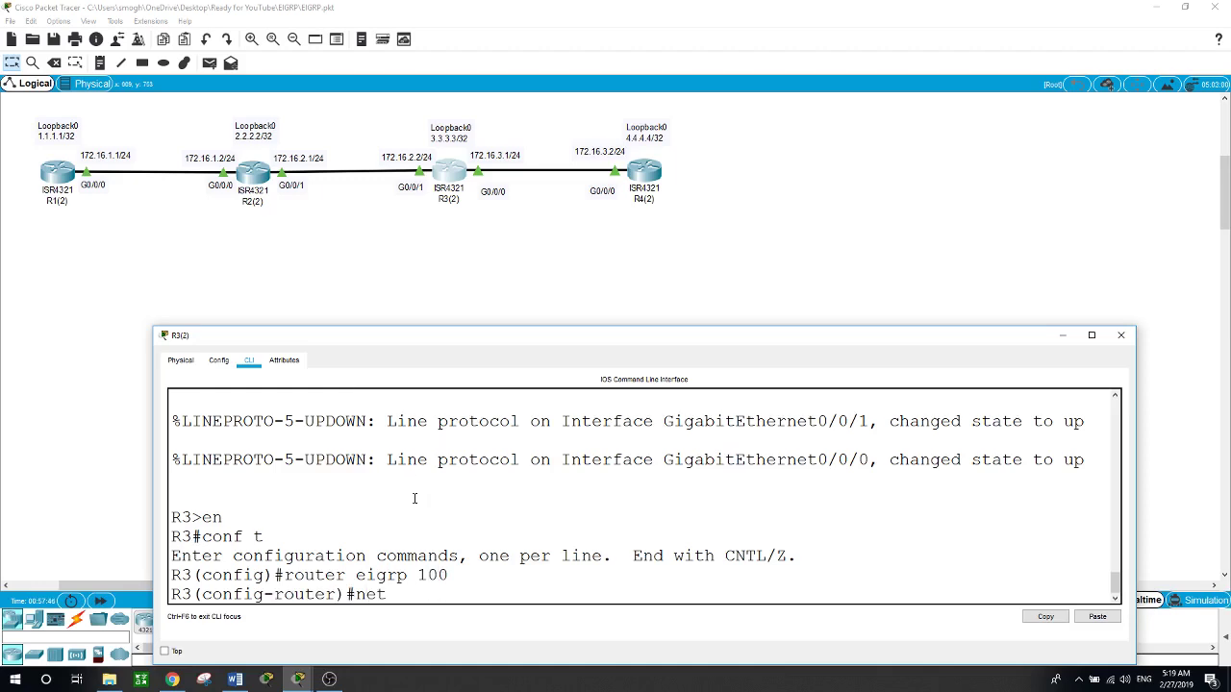
{"action": "type", "text": "work 0.0.0.0"}
{"action": "key", "text": "Return"}
{"action": "key", "text": "Return"}
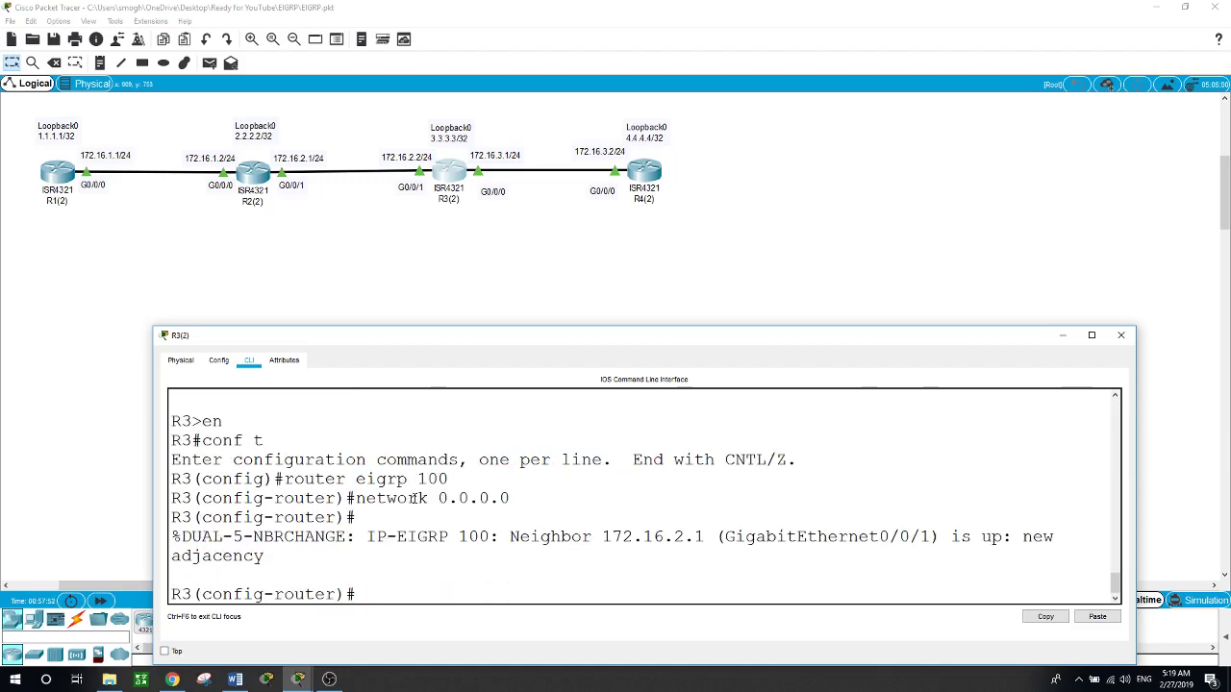
{"action": "type", "text": "no aut"}
{"action": "key", "text": "Tab"}
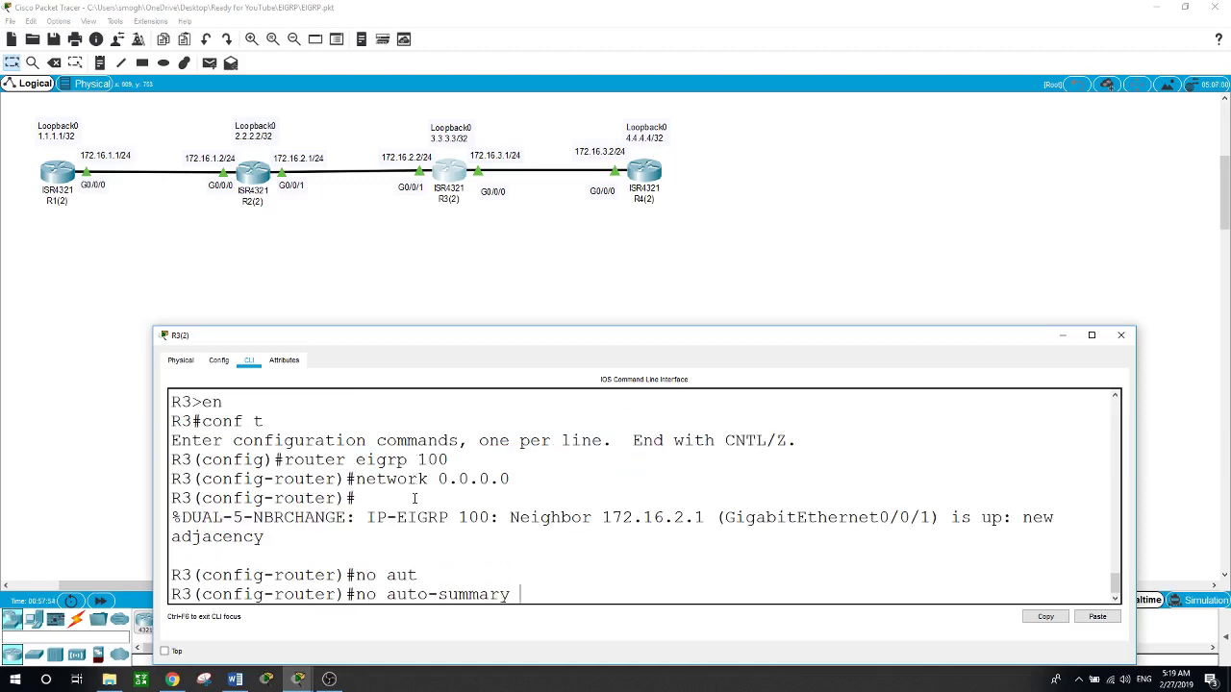
{"action": "key", "text": "Return"}
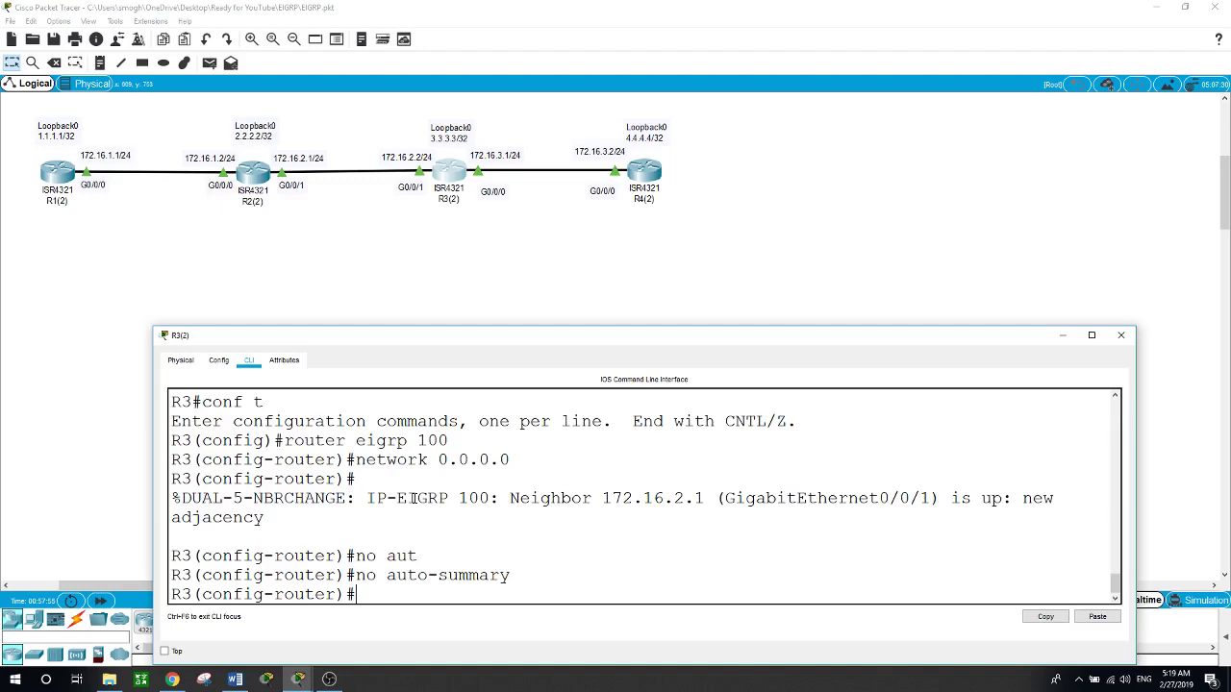
Open router R4(2) and enter privileged EXEC mode from its command line
{"action": "left_click", "coordinate": [643, 175]}
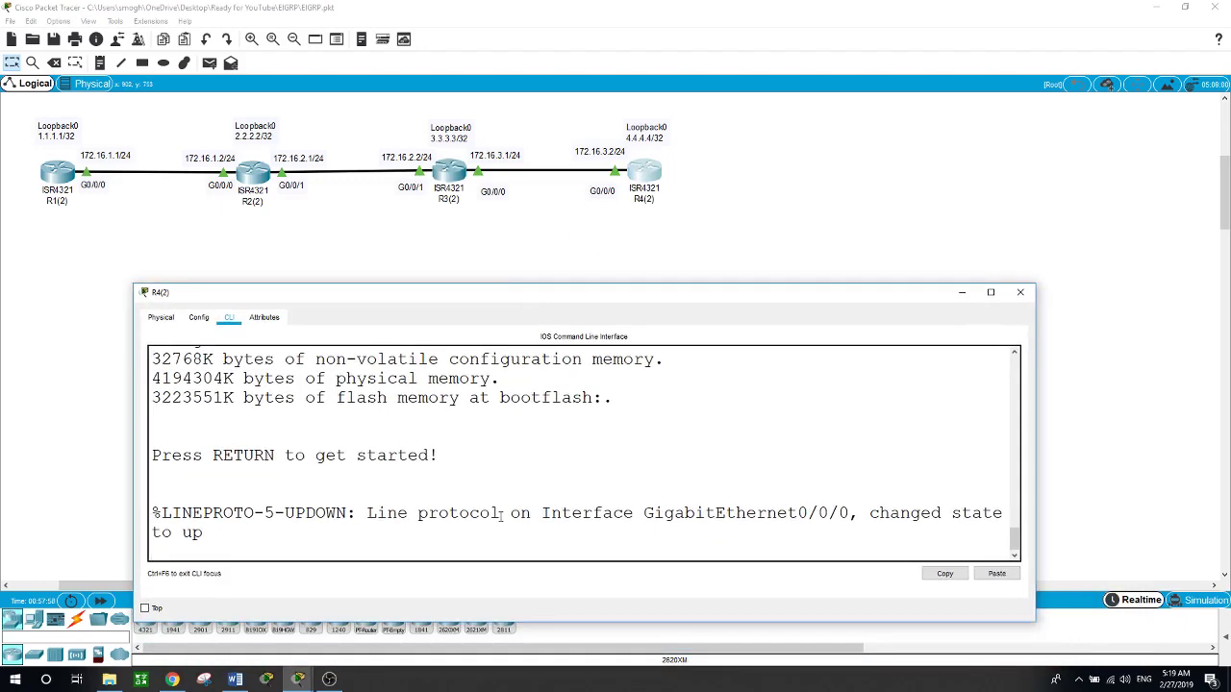
{"action": "key", "text": "Return"}
{"action": "type", "text": "en"}
{"action": "key", "text": "Return"}
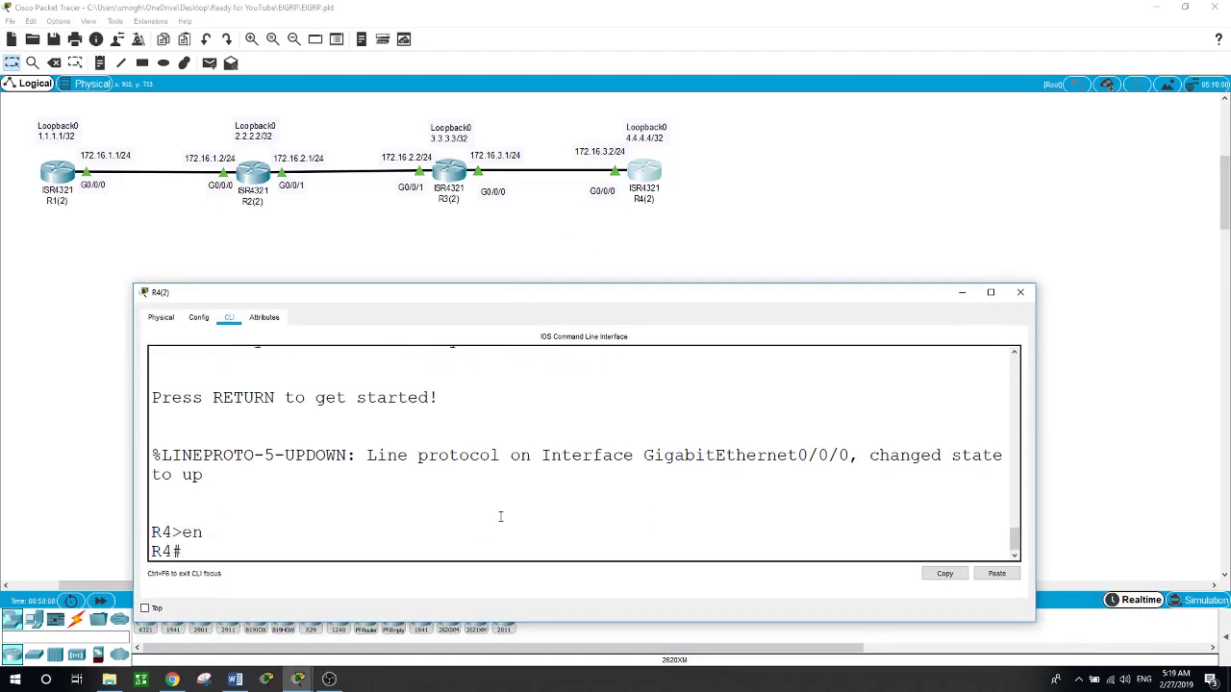
{"action": "type", "text": "router eigrp"}
{"action": "key", "text": "BackSpace"}
{"action": "key", "text": "BackSpace"}
{"action": "key", "text": "BackSpace"}
{"action": "key", "text": "BackSpace"}
{"action": "key", "text": "BackSpace"}
{"action": "key", "text": "BackSpace"}
{"action": "key", "text": "BackSpace"}
{"action": "key", "text": "BackSpace"}
{"action": "key", "text": "BackSpace"}
{"action": "key", "text": "BackSpace"}
{"action": "key", "text": "BackSpace"}
{"action": "key", "text": "BackSpace"}
Configure EIGRP 100 on R4(2) with network 0.0.0.0 and no auto-summary, returning to privileged EXEC mode
{"action": "type", "text": "conf t"}
{"action": "key", "text": "Return"}
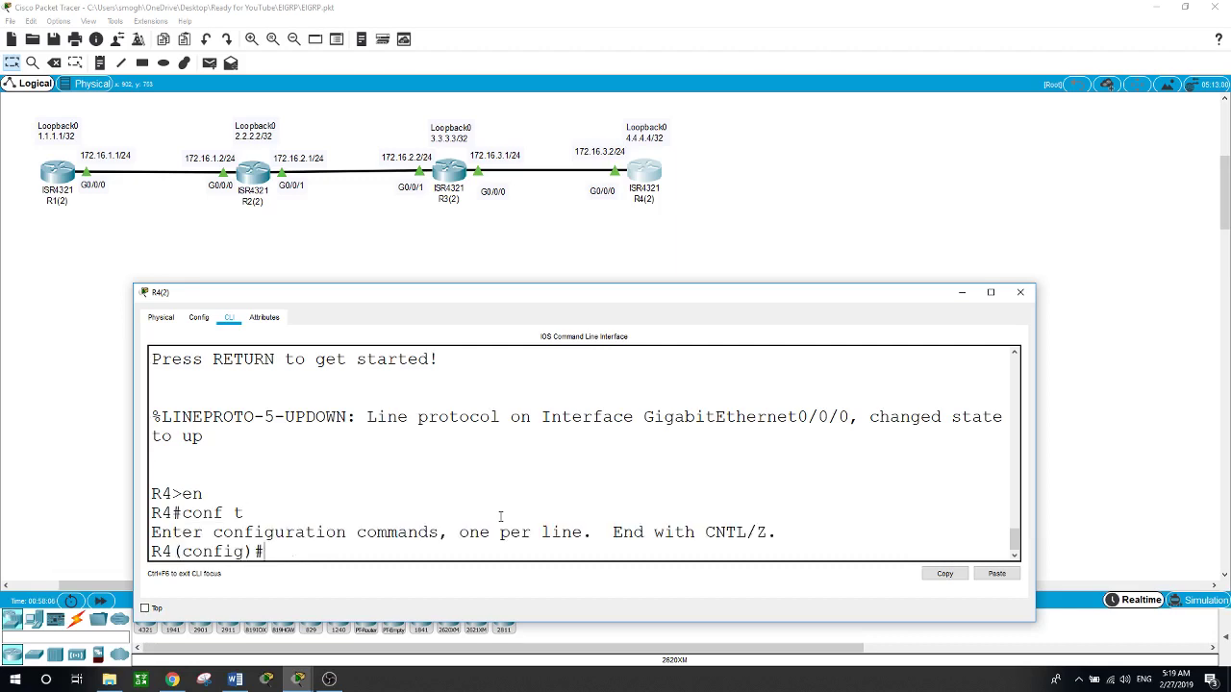
{"action": "type", "text": "router eigrp 100"}
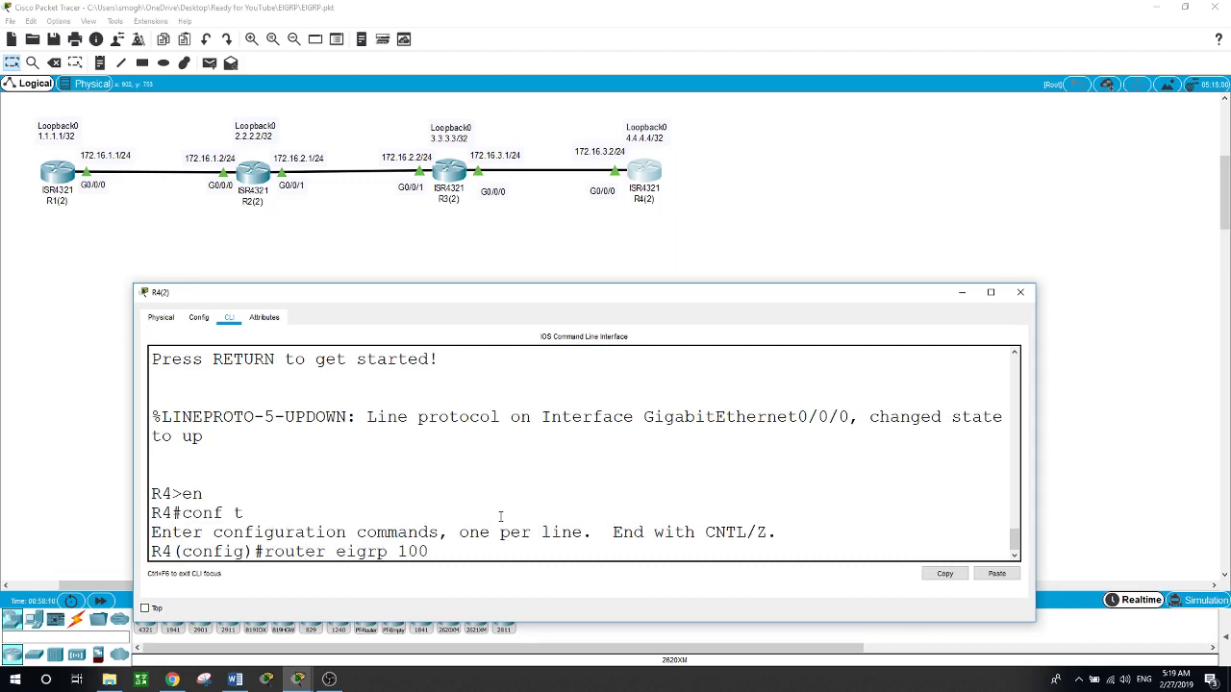
{"action": "key", "text": "Return"}
{"action": "type", "text": "network"}
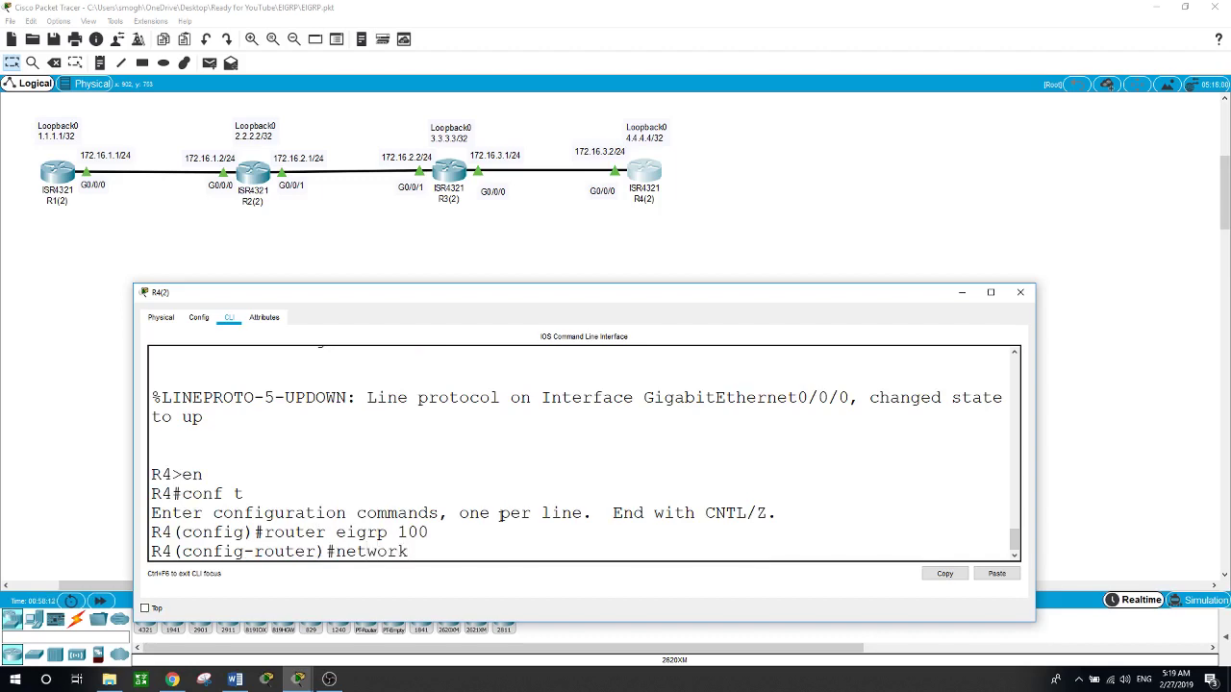
{"action": "type", "text": " 0.0.0.0"}
{"action": "key", "text": "Return"}
{"action": "key", "text": "Return"}
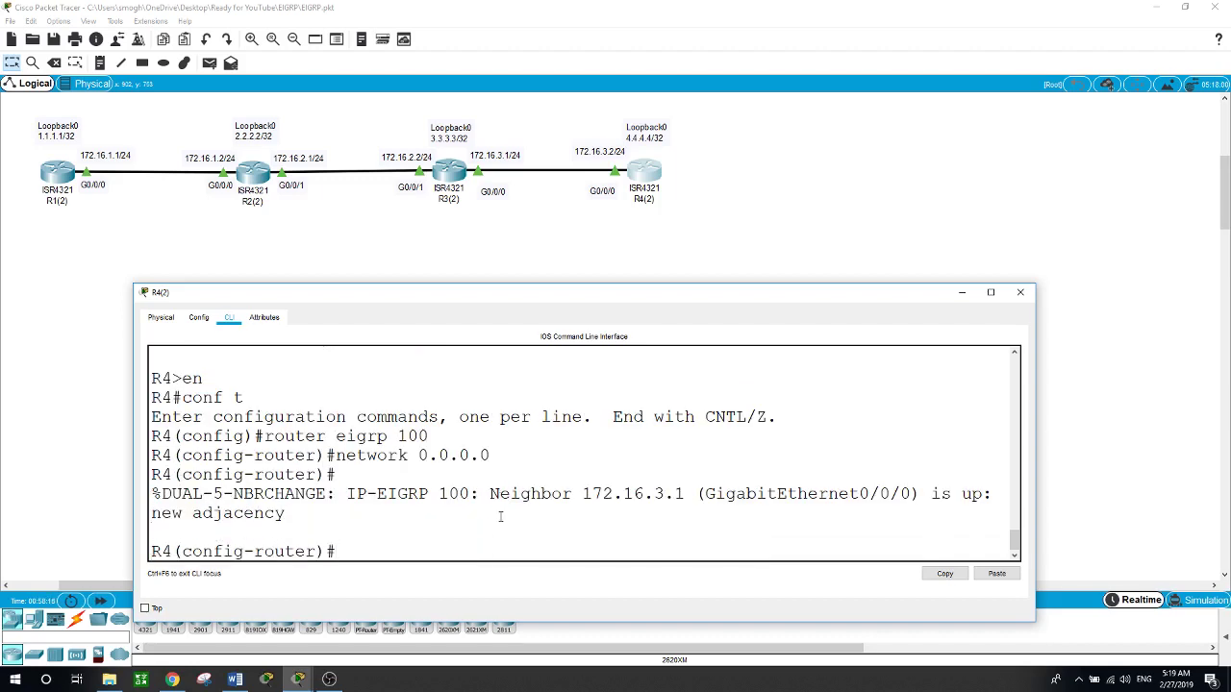
{"action": "type", "text": "no aut"}
{"action": "key", "text": "Tab"}
{"action": "key", "text": "Return"}
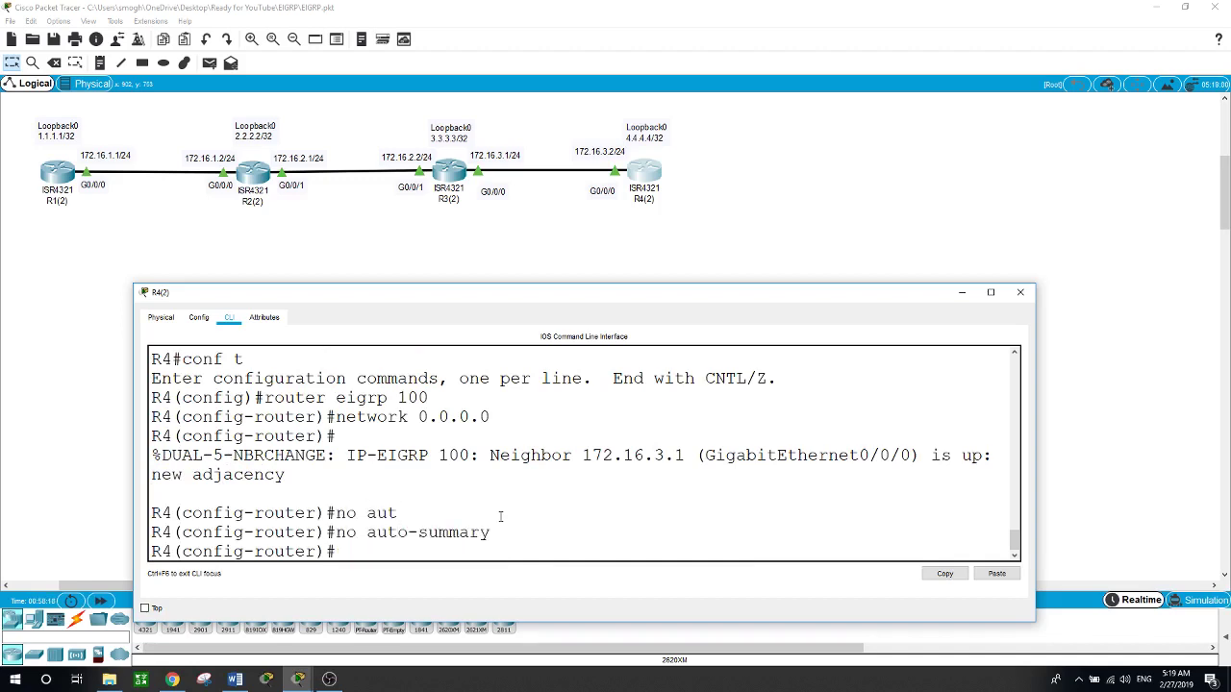
{"action": "type", "text": "end"}
{"action": "key", "text": "Return"}
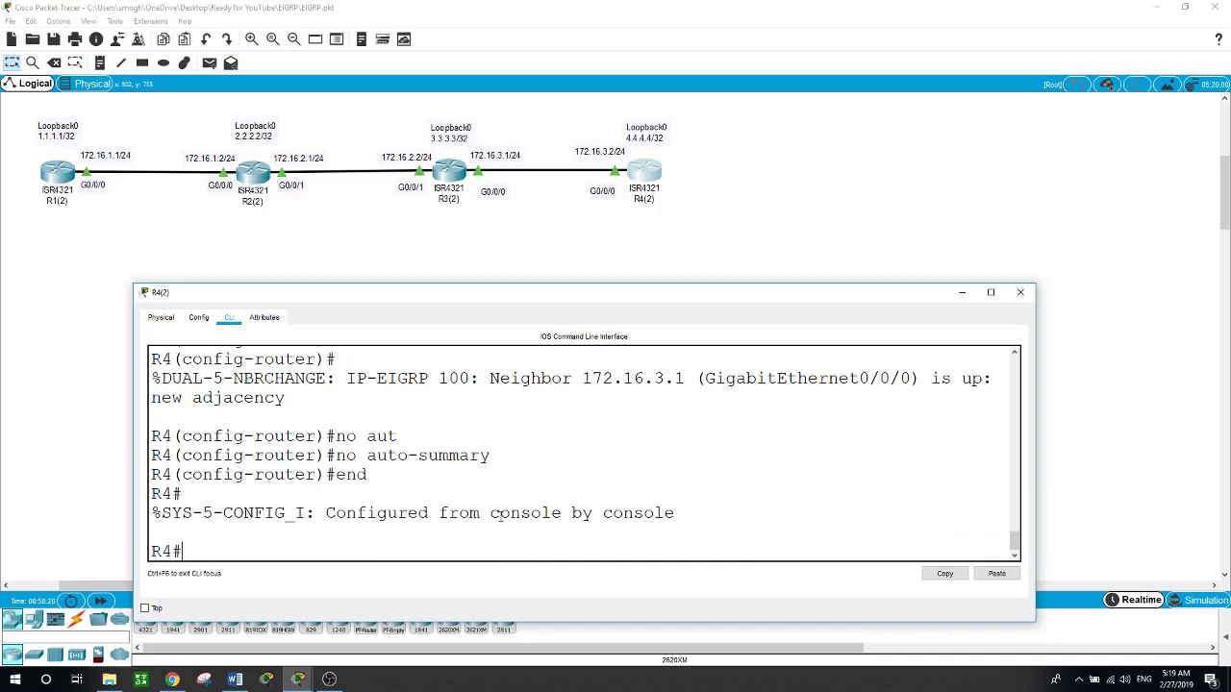
Test connectivity from R4(2) by pinging 1.1.1.1 and 172.16.1.1
{"action": "type", "text": "ping 1.1.1.1"}
{"action": "key", "text": "Return"}
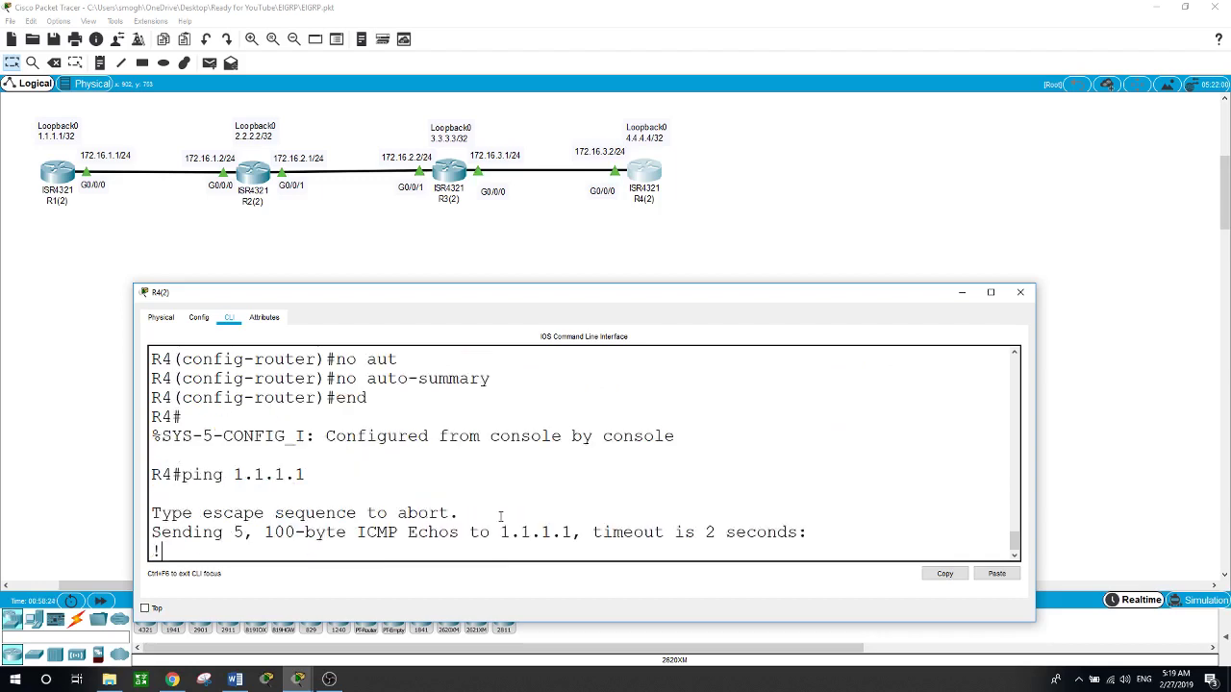
{"action": "type", "text": "pin"}
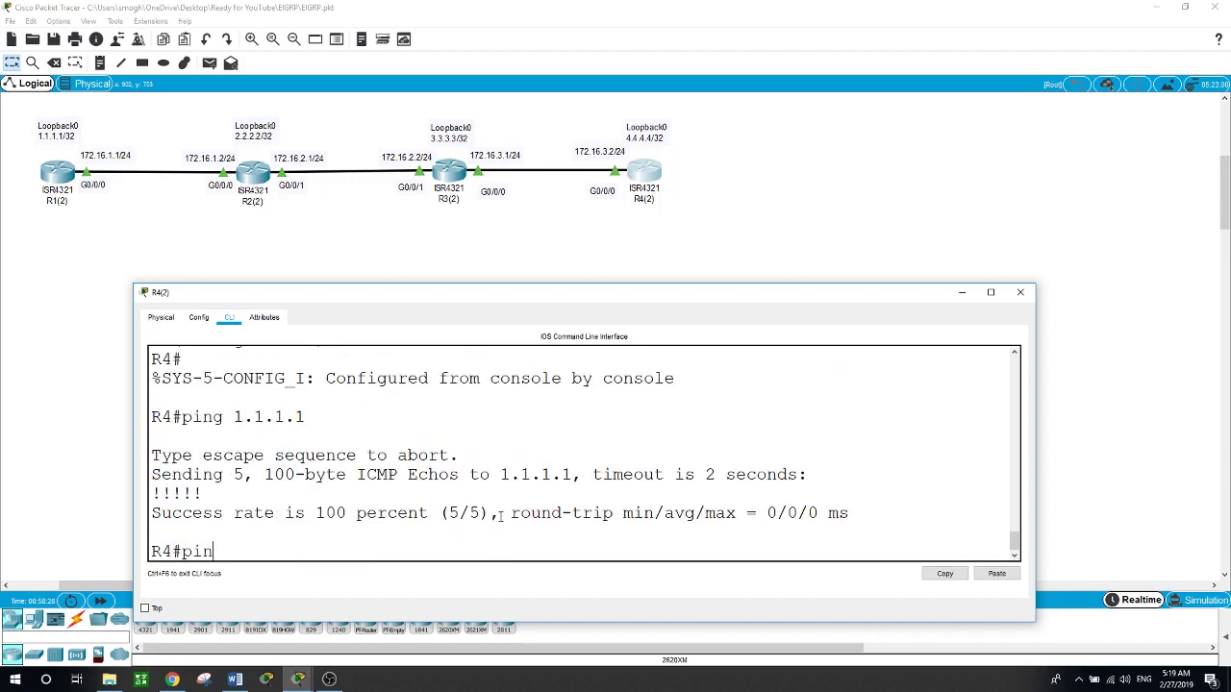
{"action": "type", "text": "g 172.16.1.1"}
{"action": "key", "text": "Return"}
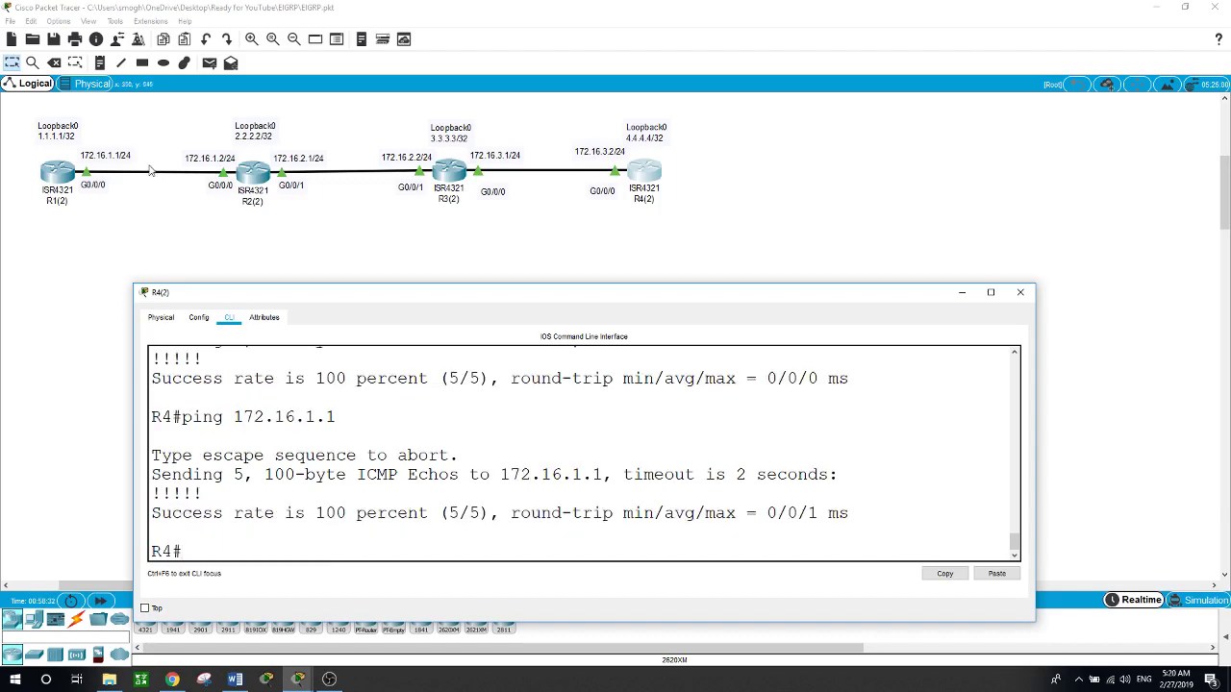
Leave configuration mode on R1(2) and display its full IP routing table
{"action": "left_click", "coordinate": [55, 173]}
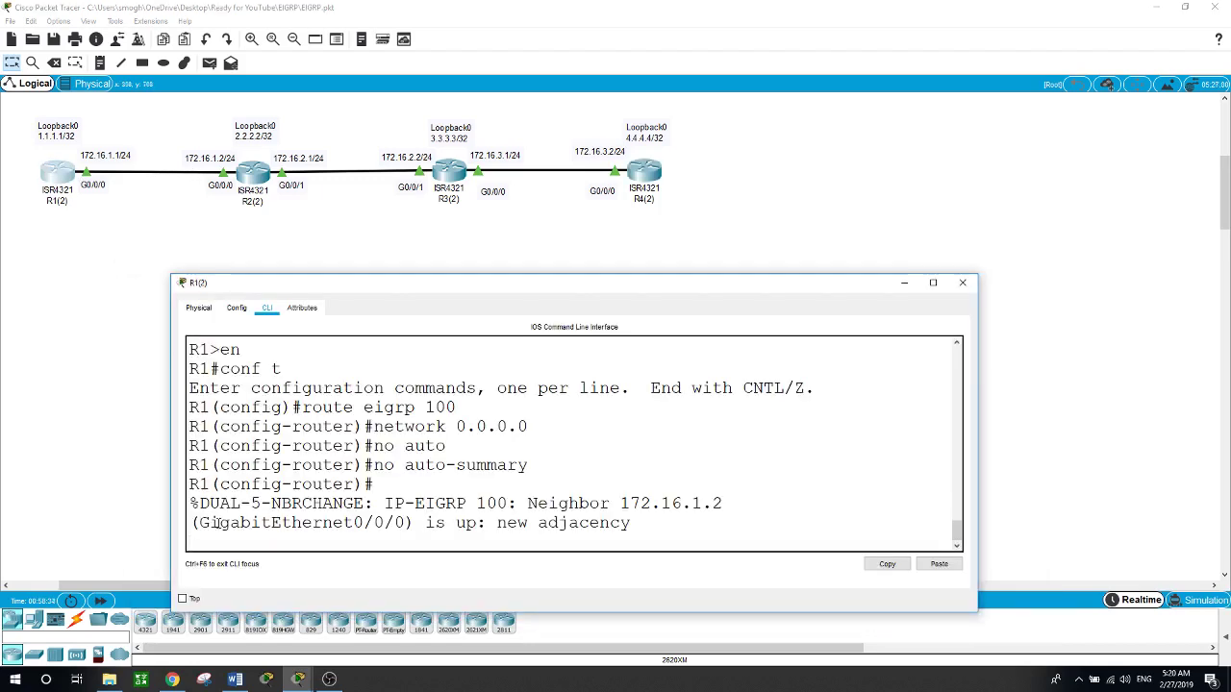
{"action": "key", "text": "Return"}
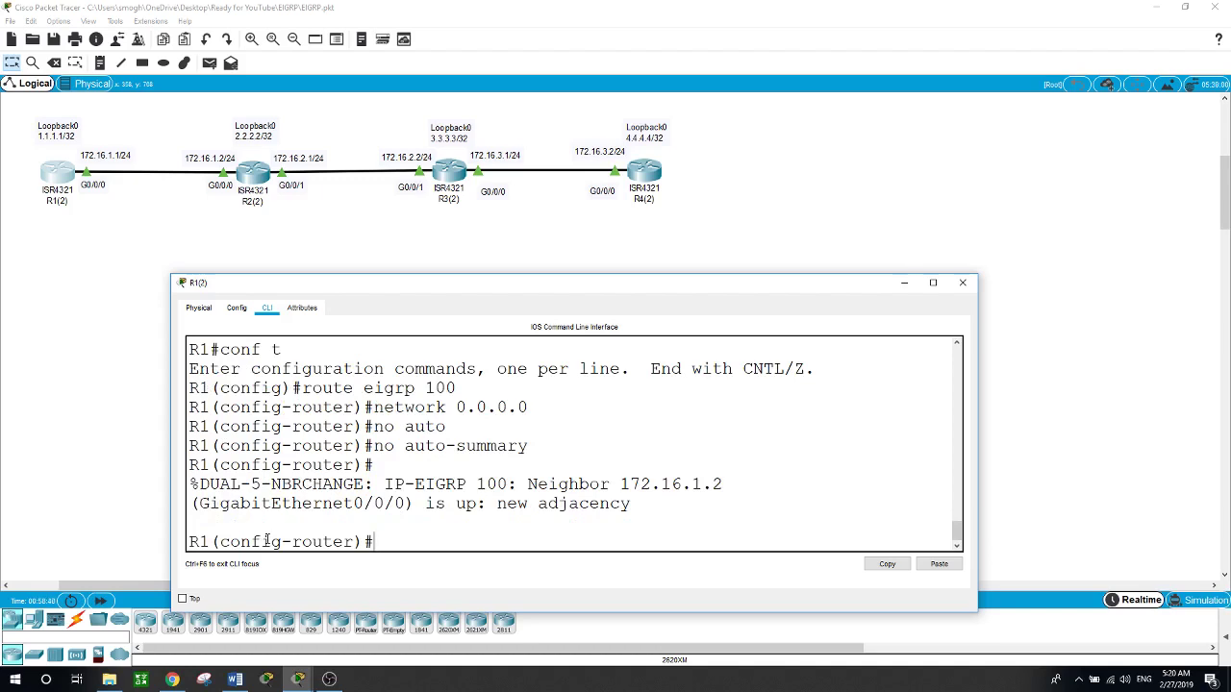
{"action": "type", "text": "end"}
{"action": "key", "text": "Return"}
{"action": "type", "text": "show"}
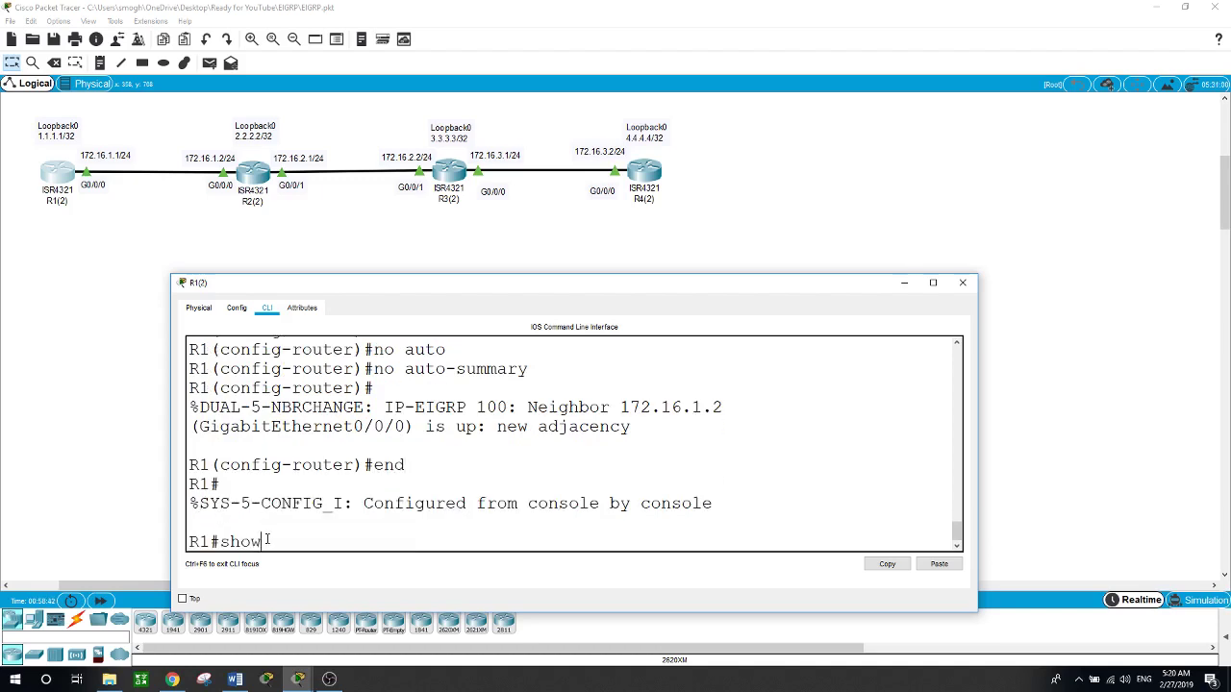
{"action": "type", "text": " ip route"}
{"action": "key", "text": "Return"}
{"action": "key", "text": "space"}
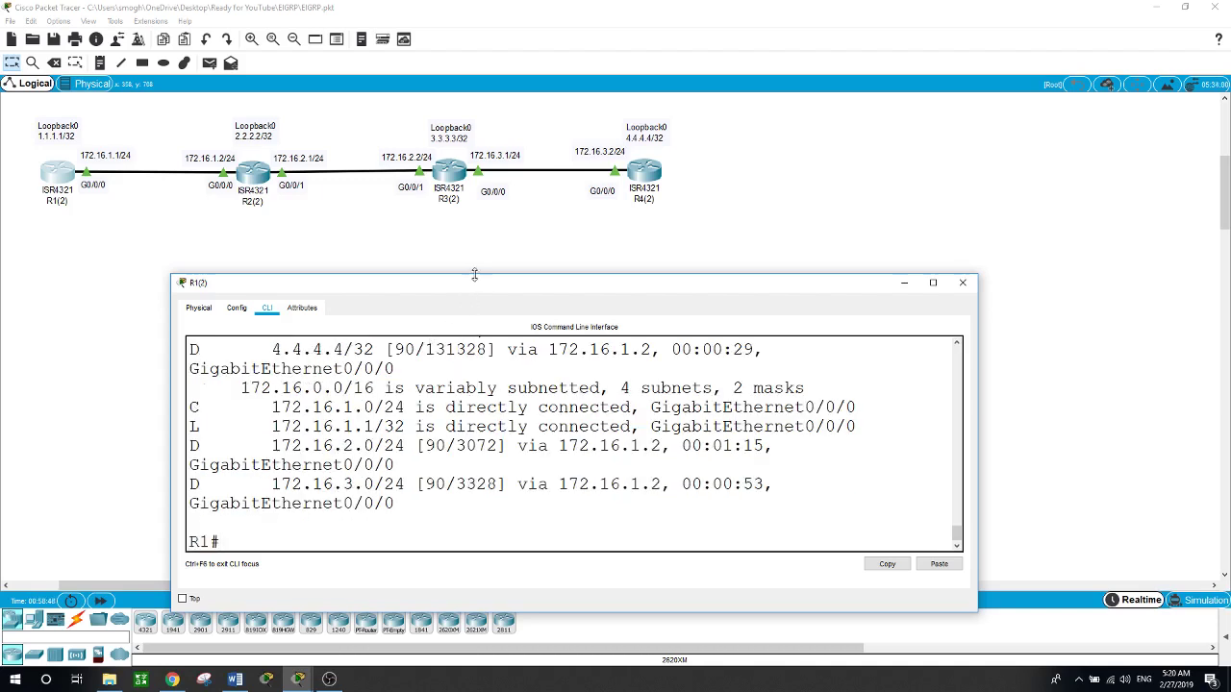
Enlarge the R1(2) window and examine the EIGRP-learned loopback and 172.16.x.x routes and their next hop
{"action": "left_click_drag", "start_coordinate": [475, 274], "coordinate": [485, 88]}
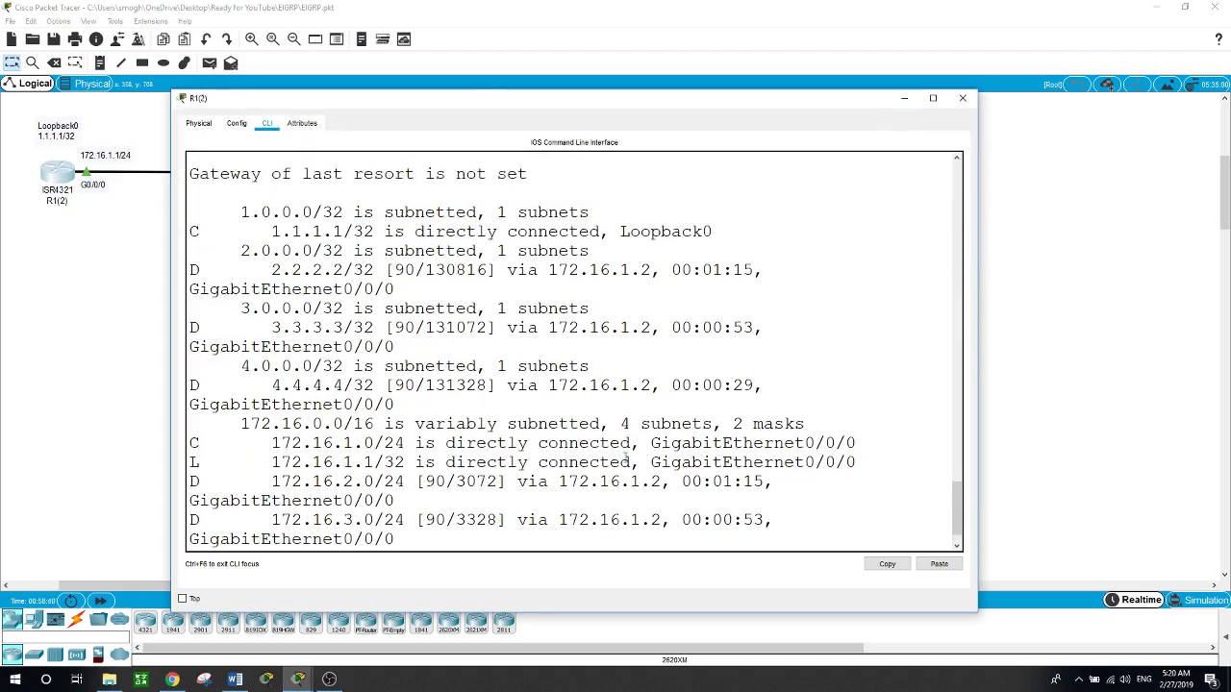
{"action": "left_click_drag", "start_coordinate": [978, 357], "coordinate": [1106, 357]}
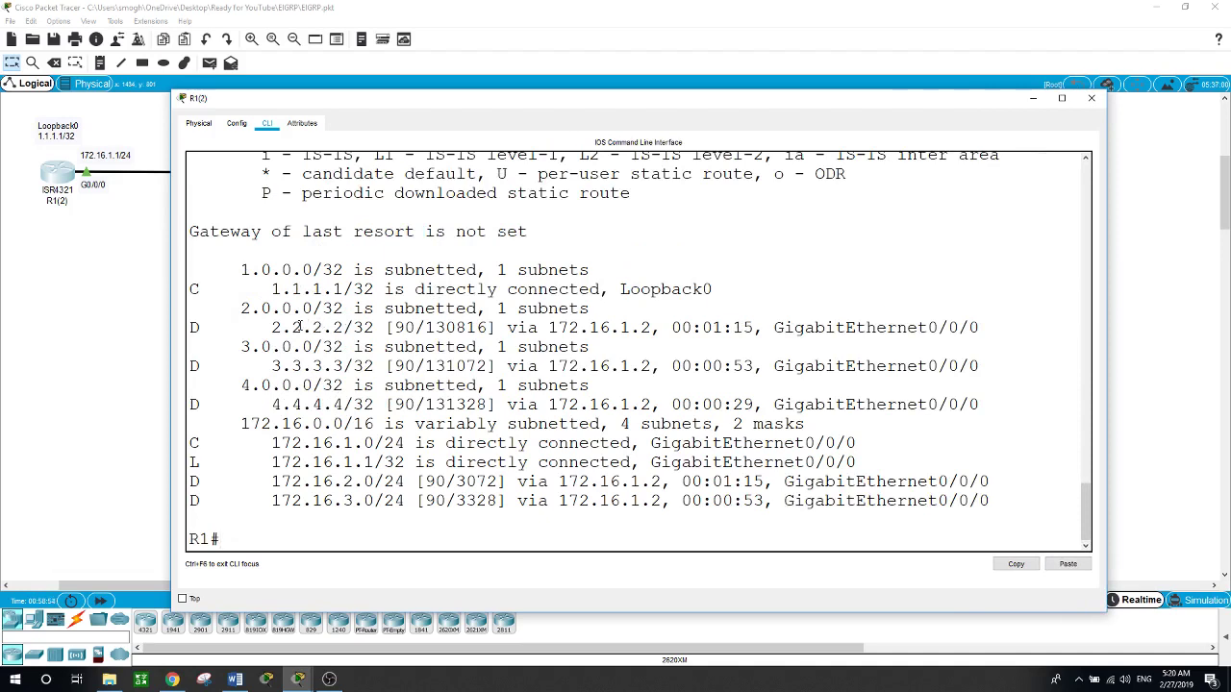
{"action": "left_click_drag", "start_coordinate": [273, 328], "coordinate": [343, 328]}
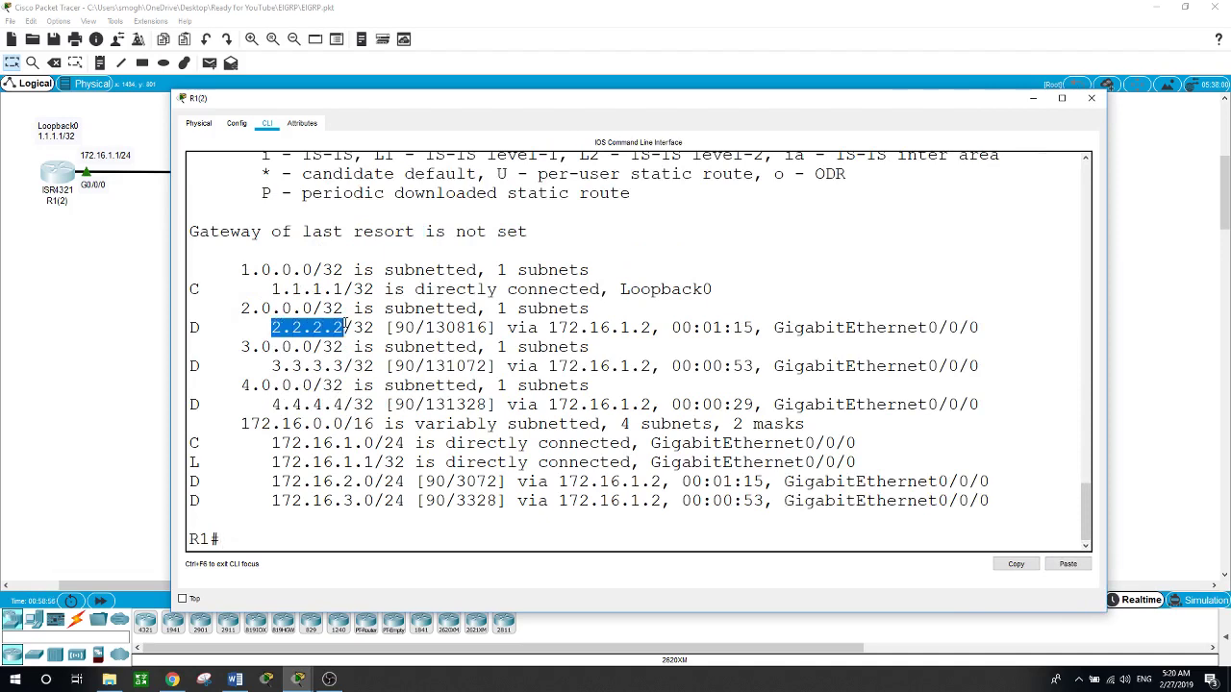
{"action": "left_click_drag", "start_coordinate": [273, 367], "coordinate": [342, 366]}
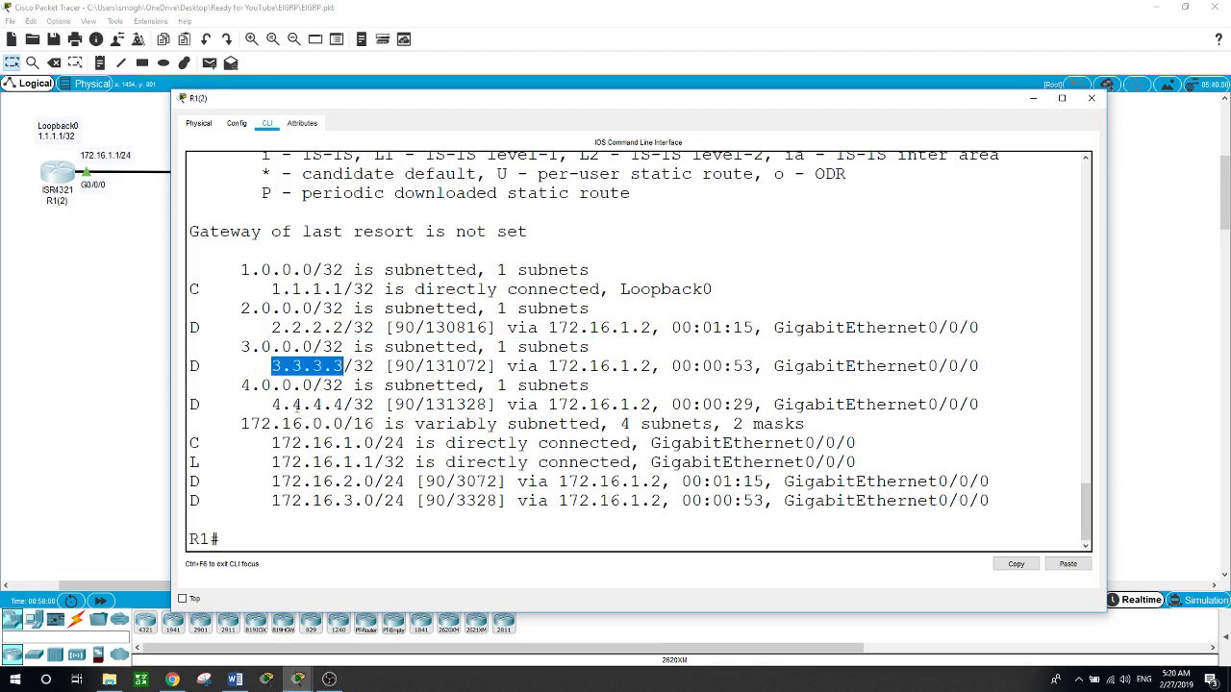
{"action": "left_click_drag", "start_coordinate": [273, 405], "coordinate": [345, 405]}
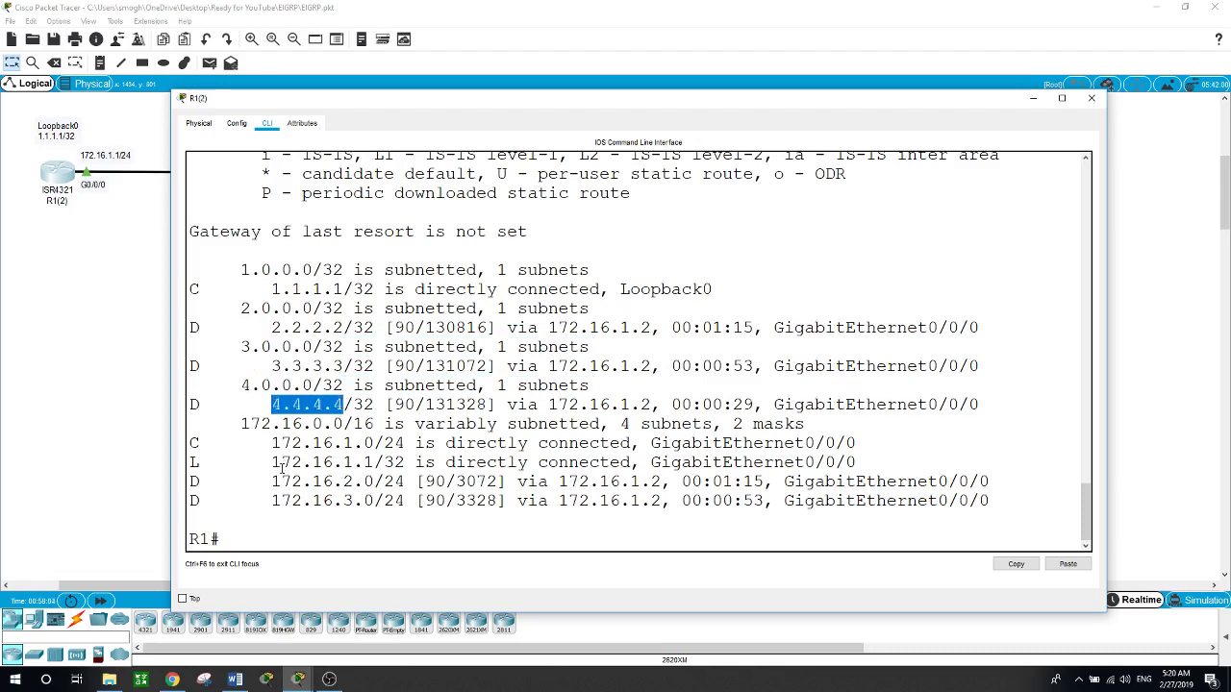
{"action": "left_click_drag", "start_coordinate": [281, 481], "coordinate": [325, 464]}
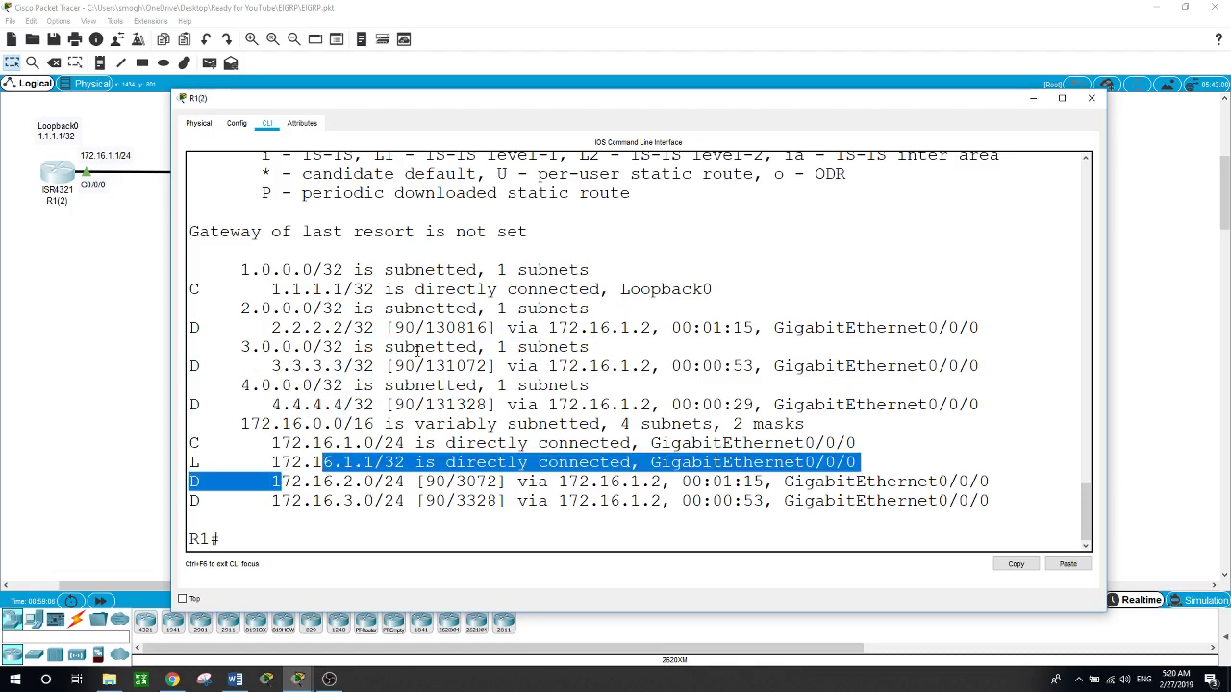
{"action": "left_click", "coordinate": [344, 489]}
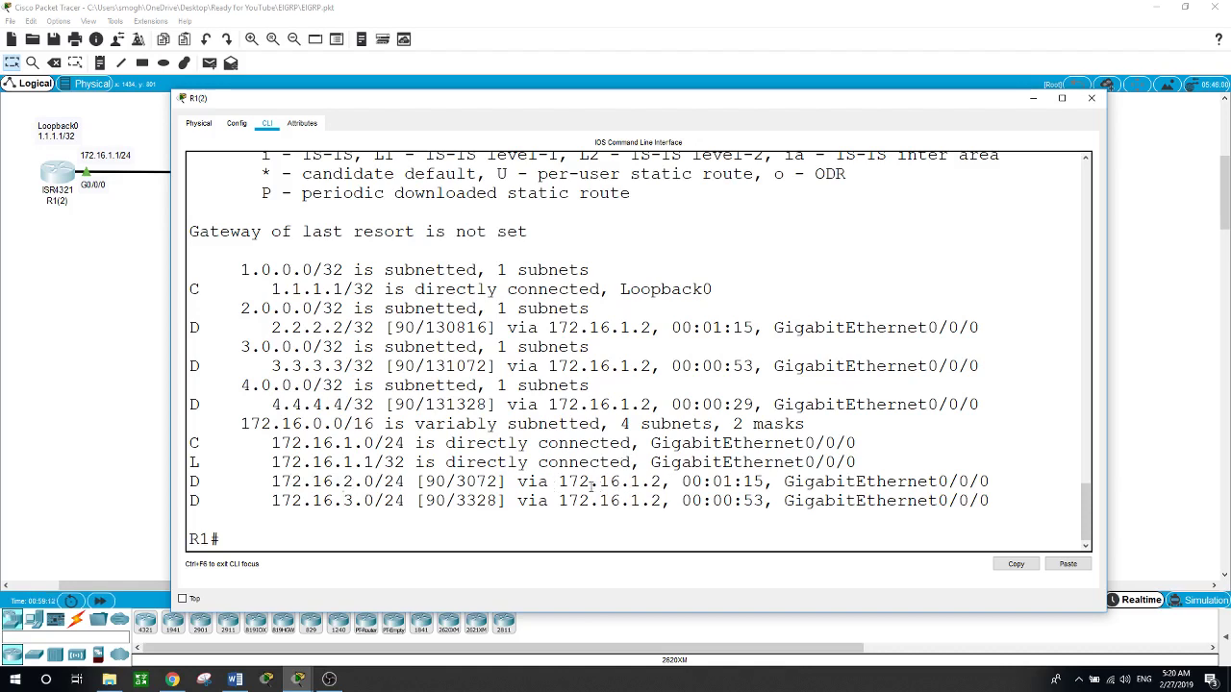
{"action": "left_click_drag", "start_coordinate": [568, 481], "coordinate": [662, 481]}
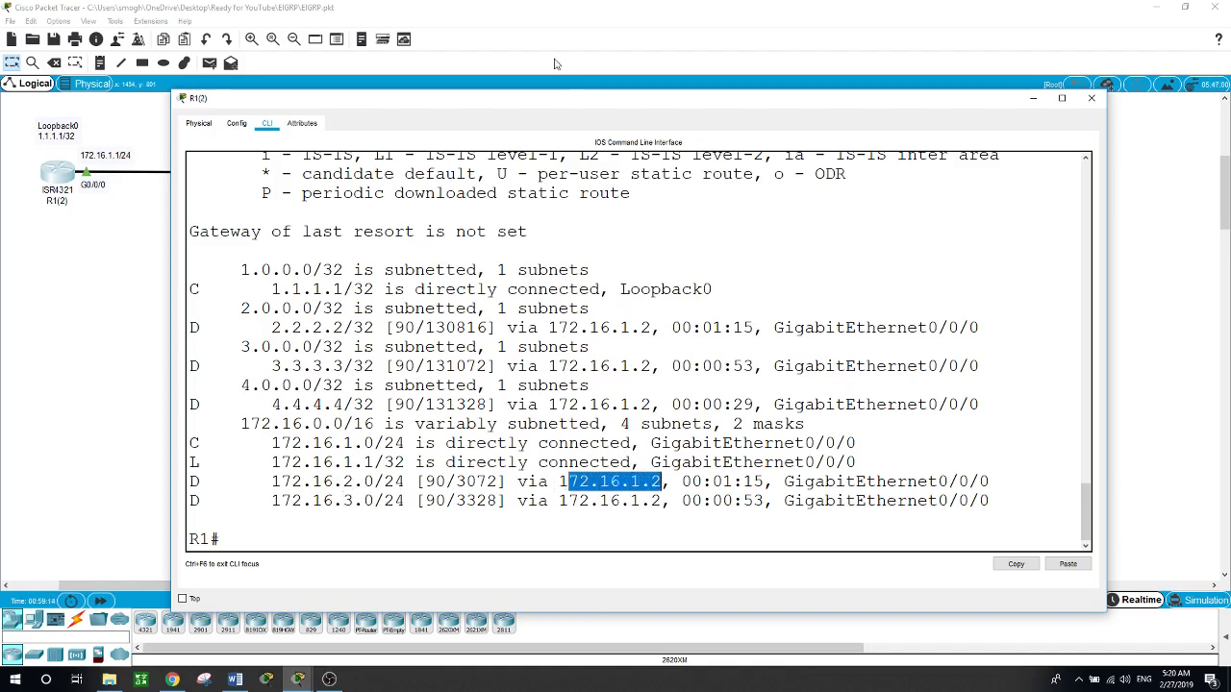
Shrink and reposition the R1(2) window below the topology, and run show ip protocols on R1(2)
{"action": "left_click_drag", "start_coordinate": [564, 89], "coordinate": [573, 275]}
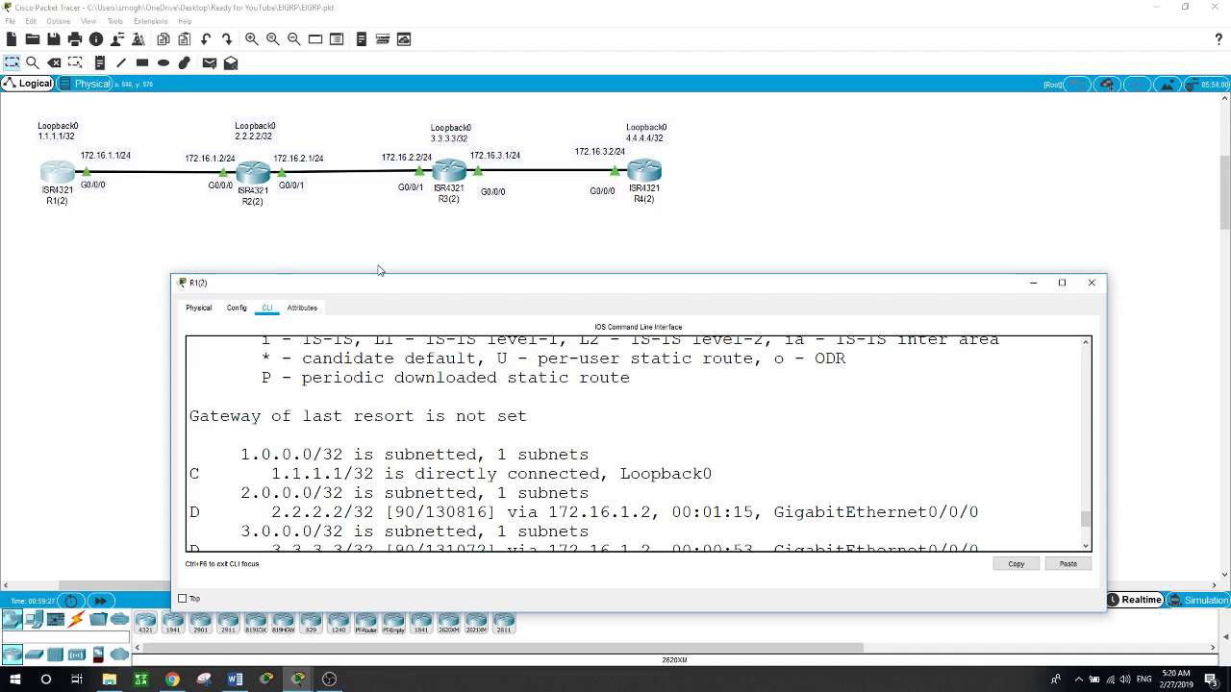
{"action": "left_click_drag", "start_coordinate": [394, 291], "coordinate": [357, 250]}
{"action": "double_click", "coordinate": [483, 470]}
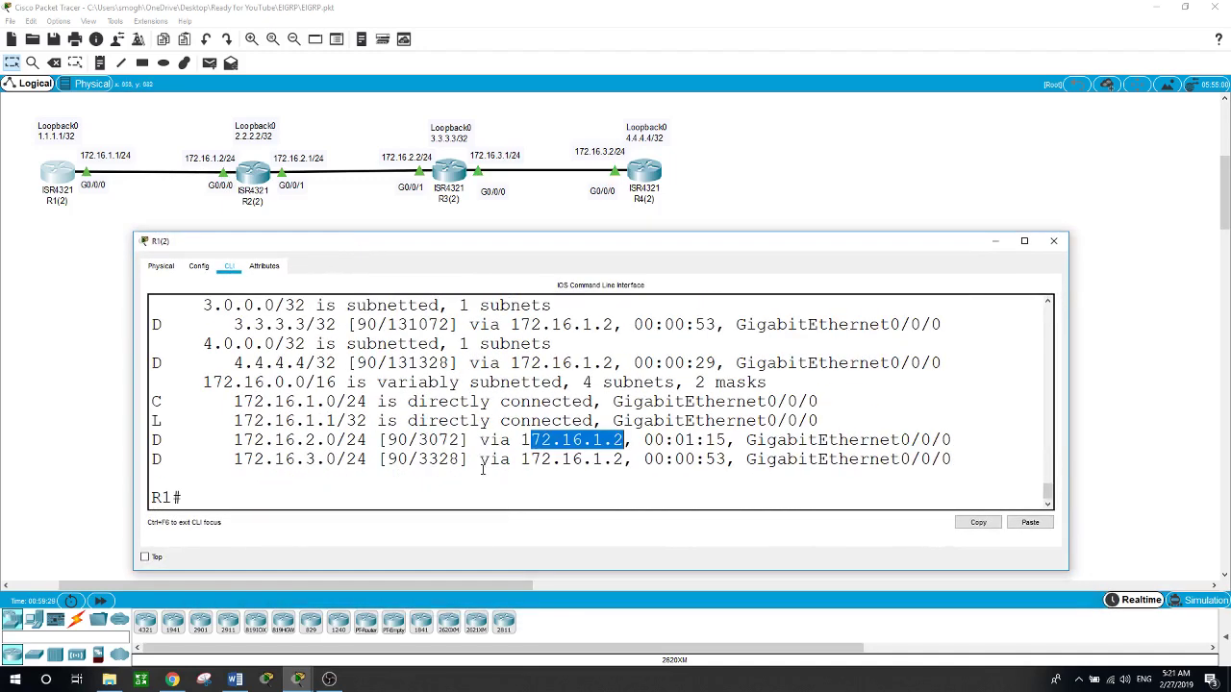
{"action": "left_click", "coordinate": [411, 480]}
{"action": "type", "text": "show ip"}
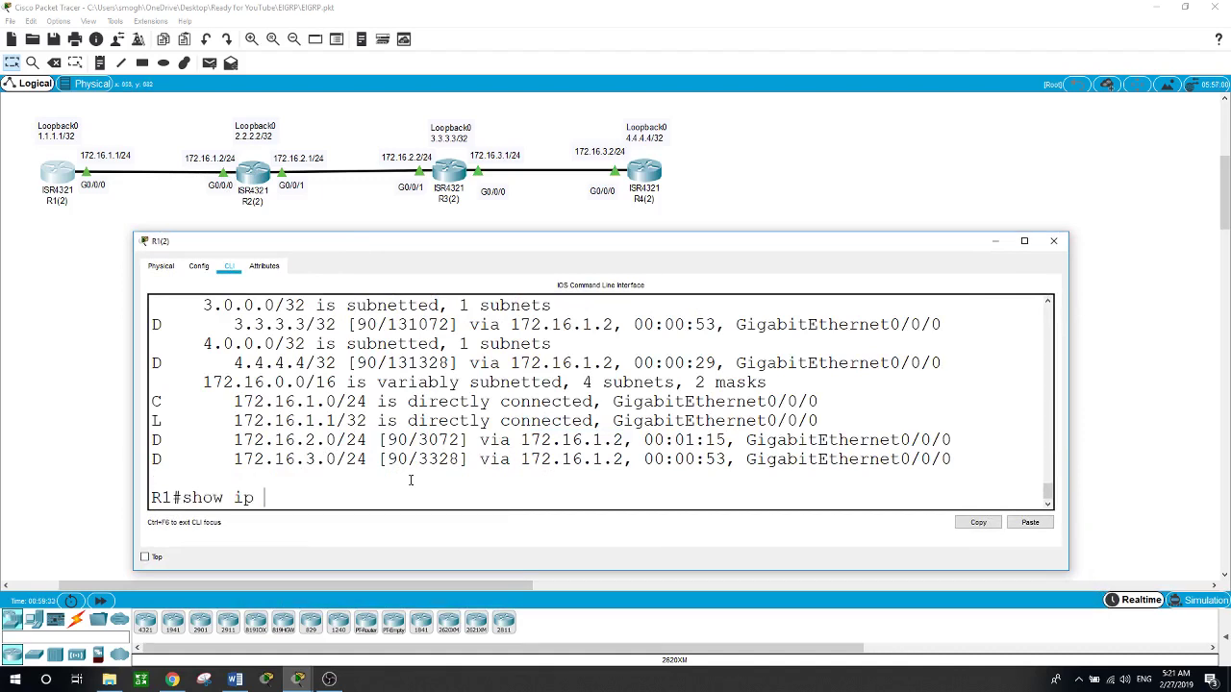
{"action": "type", "text": " prot"}
{"action": "key", "text": "Return"}
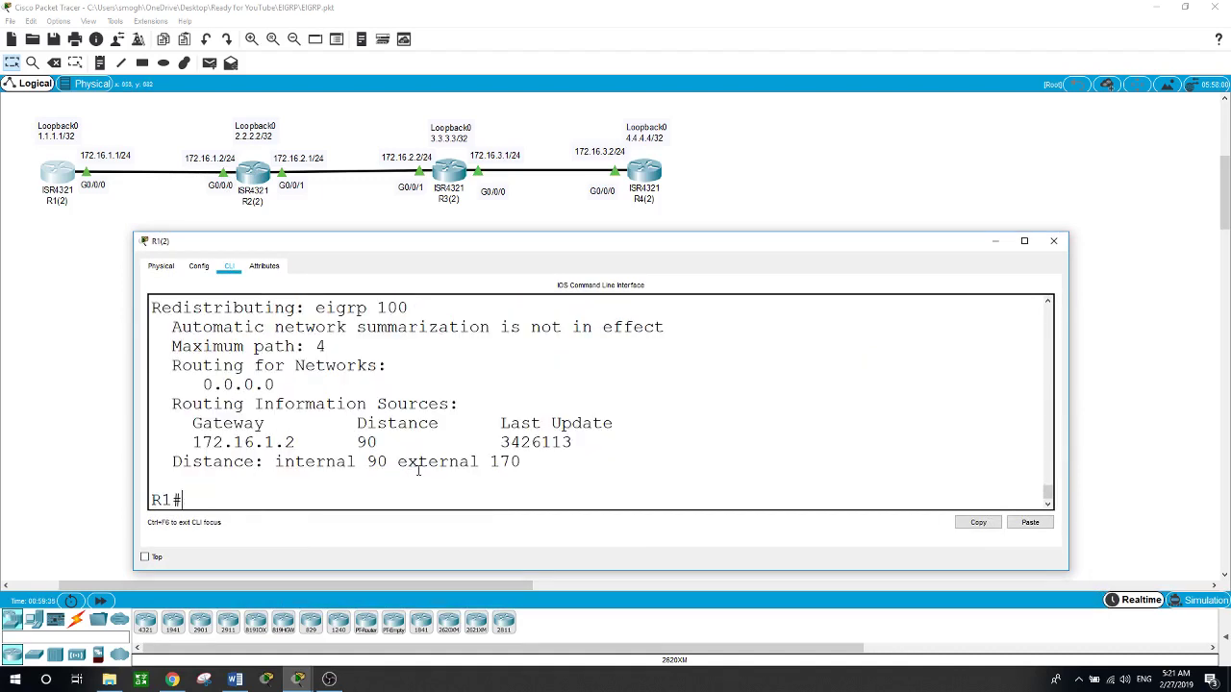
Examine the networks EIGRP is routing for in R1(2)'s protocol output, and return to the topology
{"action": "scroll", "coordinate": [522, 406], "scroll_direction": "up", "scroll_amount": 1}
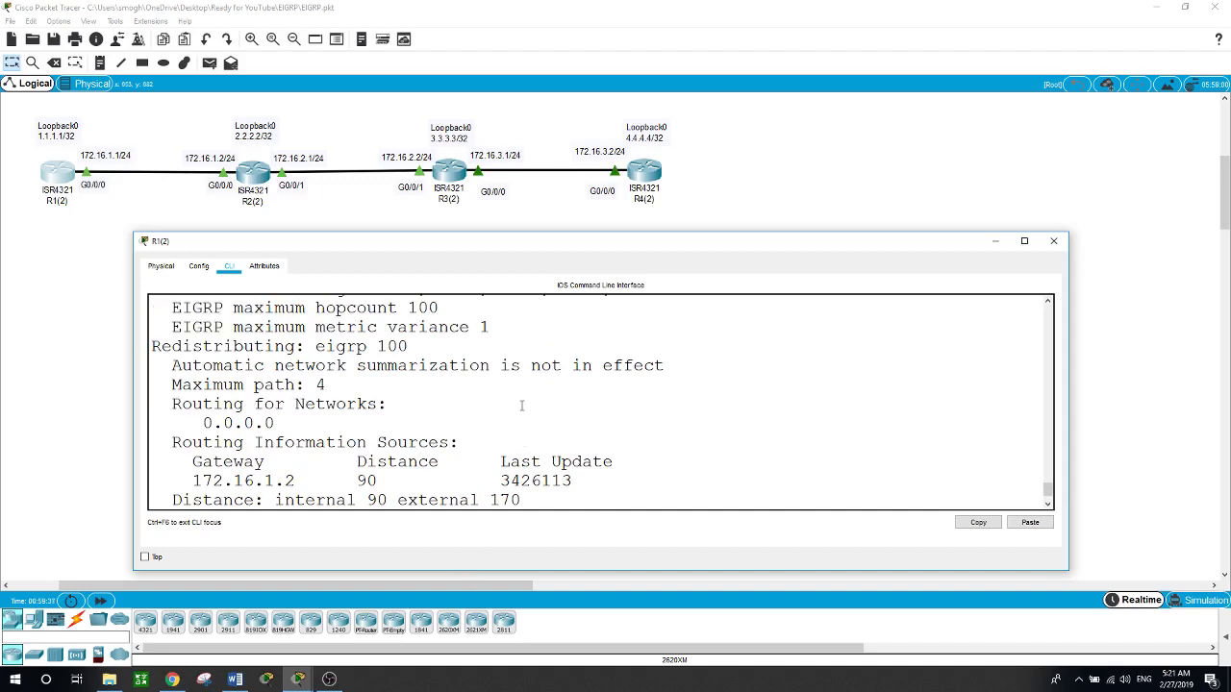
{"action": "scroll", "coordinate": [522, 406], "scroll_direction": "down", "scroll_amount": 1}
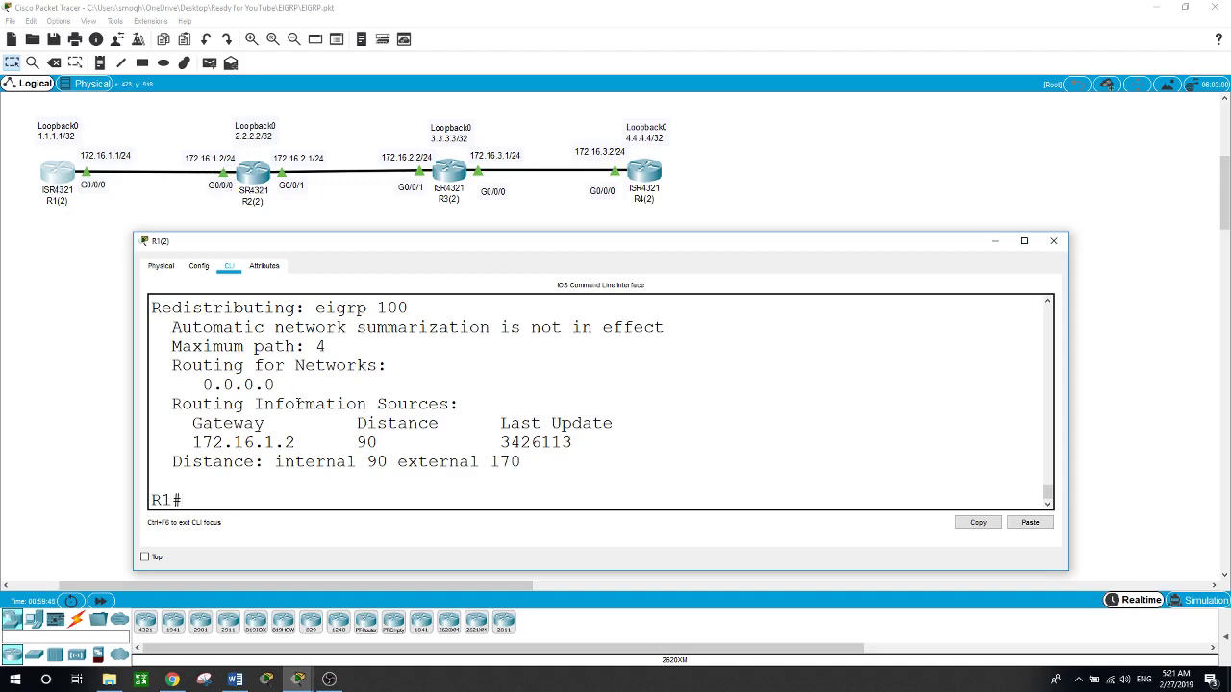
{"action": "scroll", "coordinate": [297, 404], "scroll_direction": "up", "scroll_amount": 1}
{"action": "scroll", "coordinate": [297, 404], "scroll_direction": "up", "scroll_amount": 1}
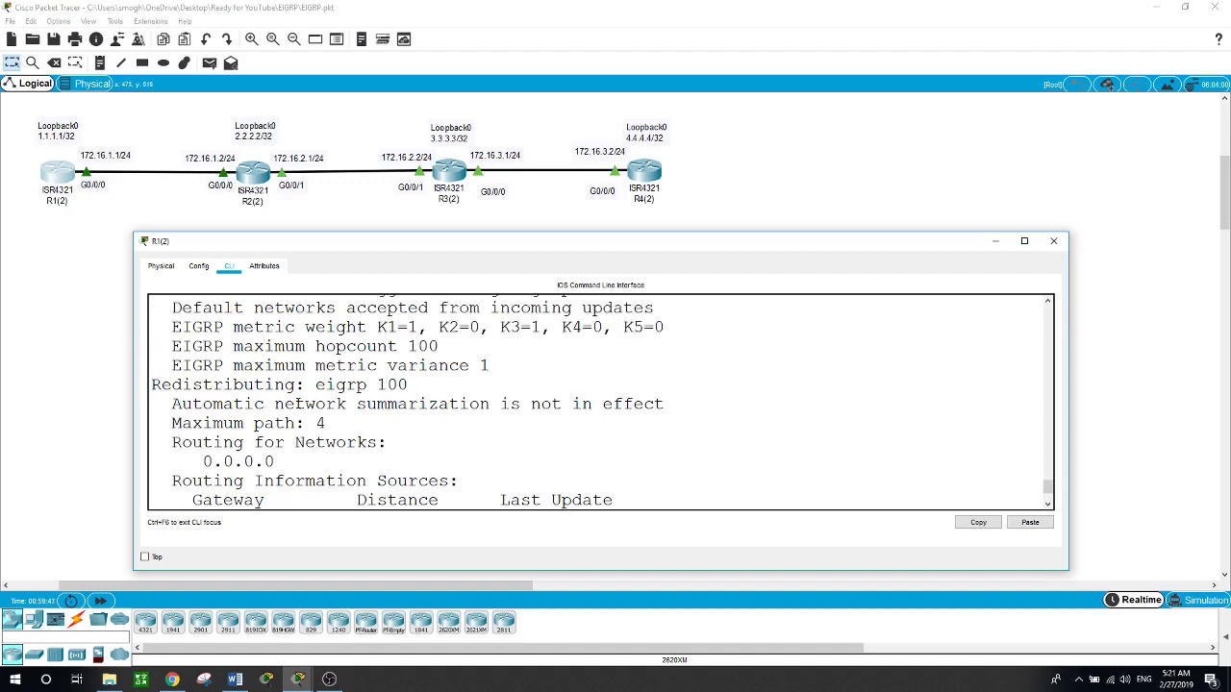
{"action": "left_click_drag", "start_coordinate": [176, 447], "coordinate": [371, 444]}
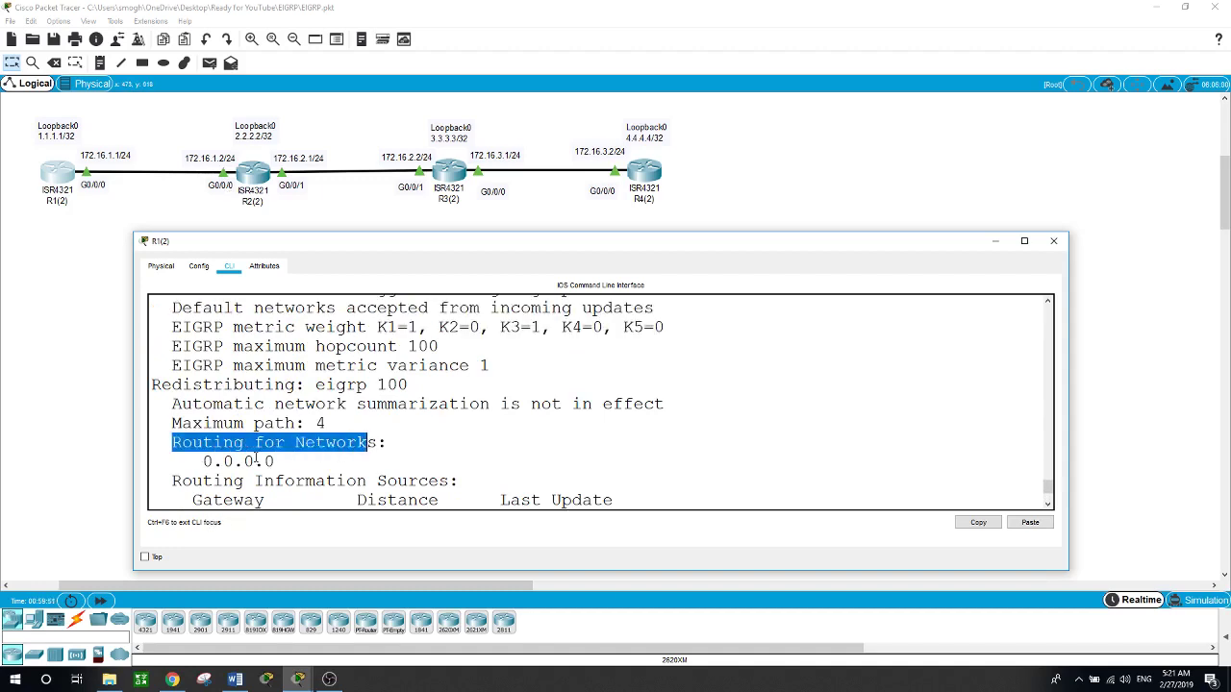
{"action": "left_click_drag", "start_coordinate": [202, 461], "coordinate": [301, 459]}
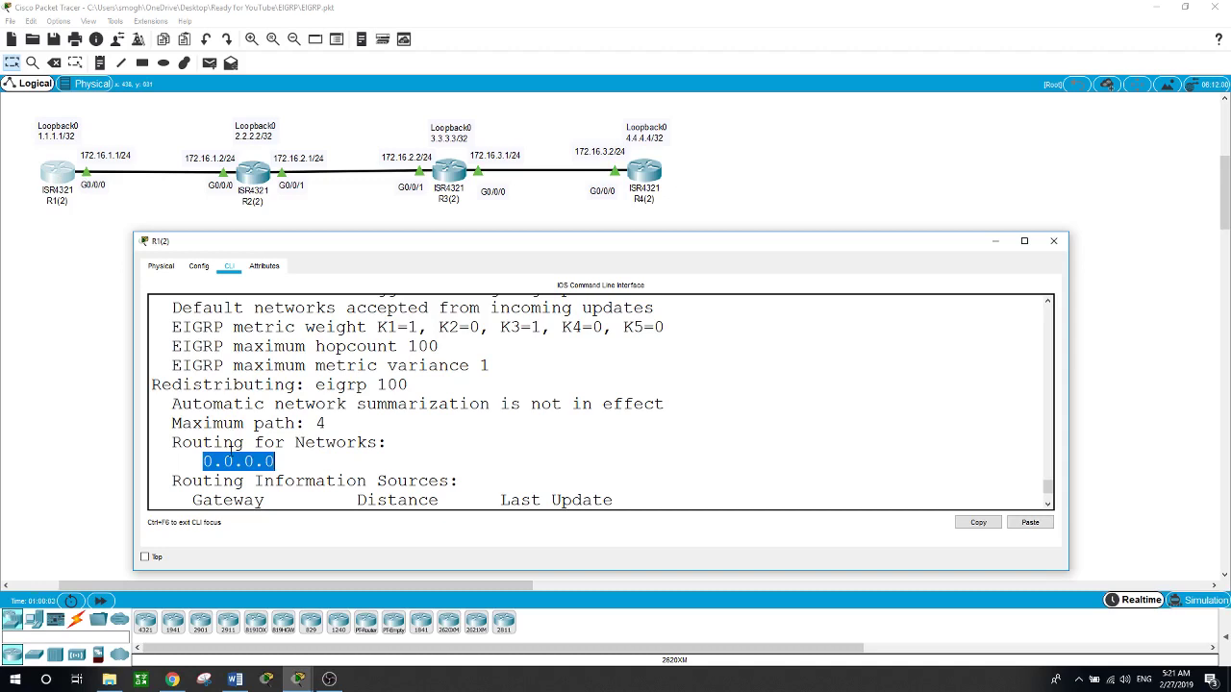
{"action": "left_click", "coordinate": [96, 452]}
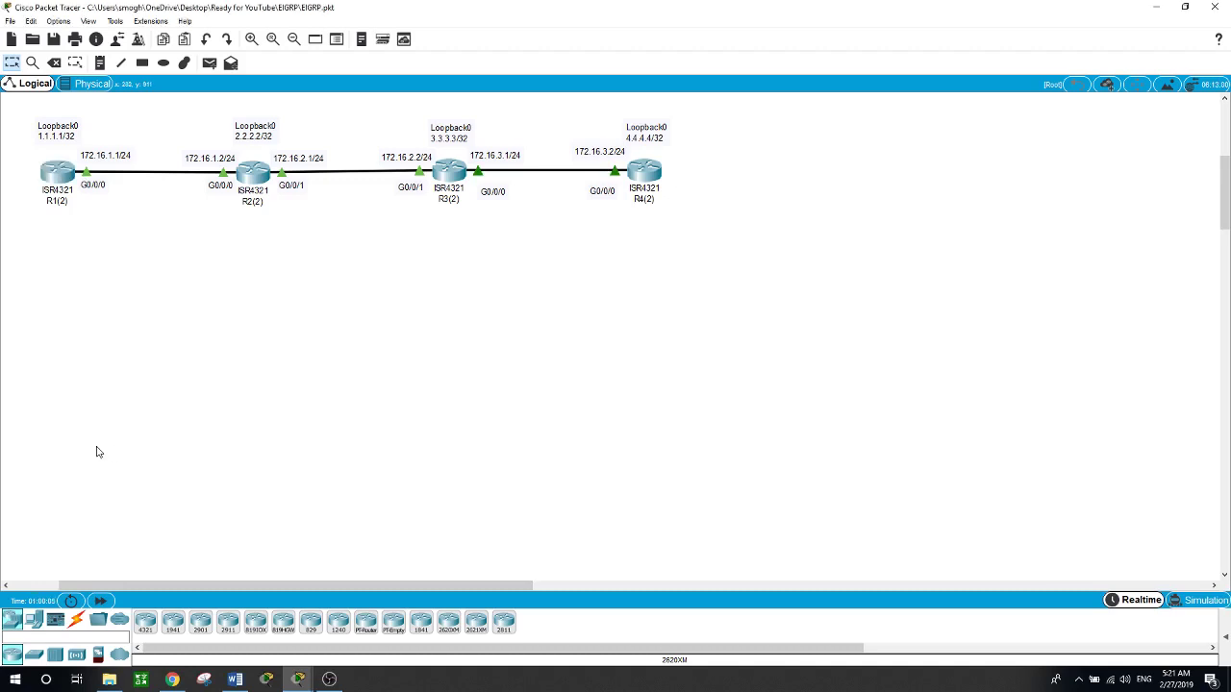